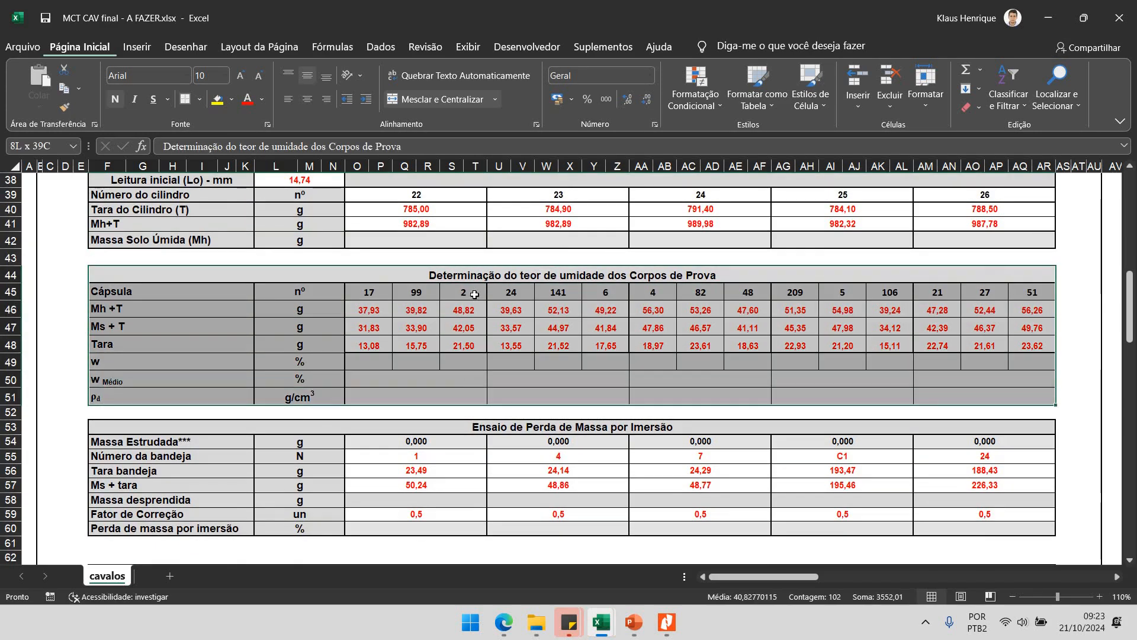
Clear the Massa Estrudada formulas in row 54 for all five test points.
scroll(474, 294, down, 1)
click(238, 350)
drag(525, 350, 951, 348)
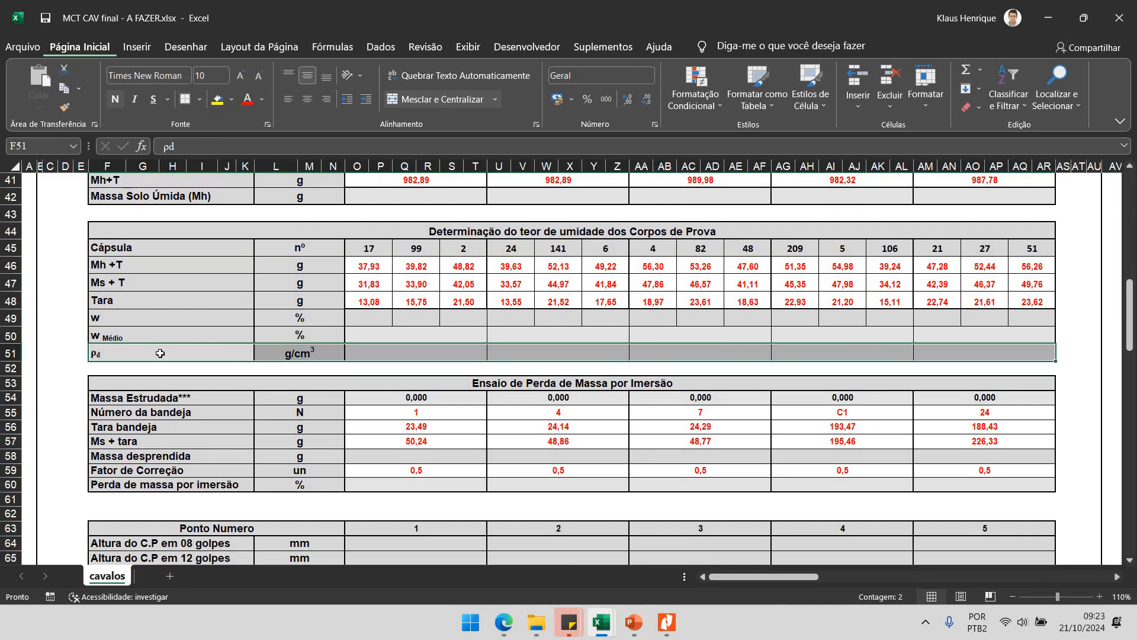
scroll(355, 308, down, 2)
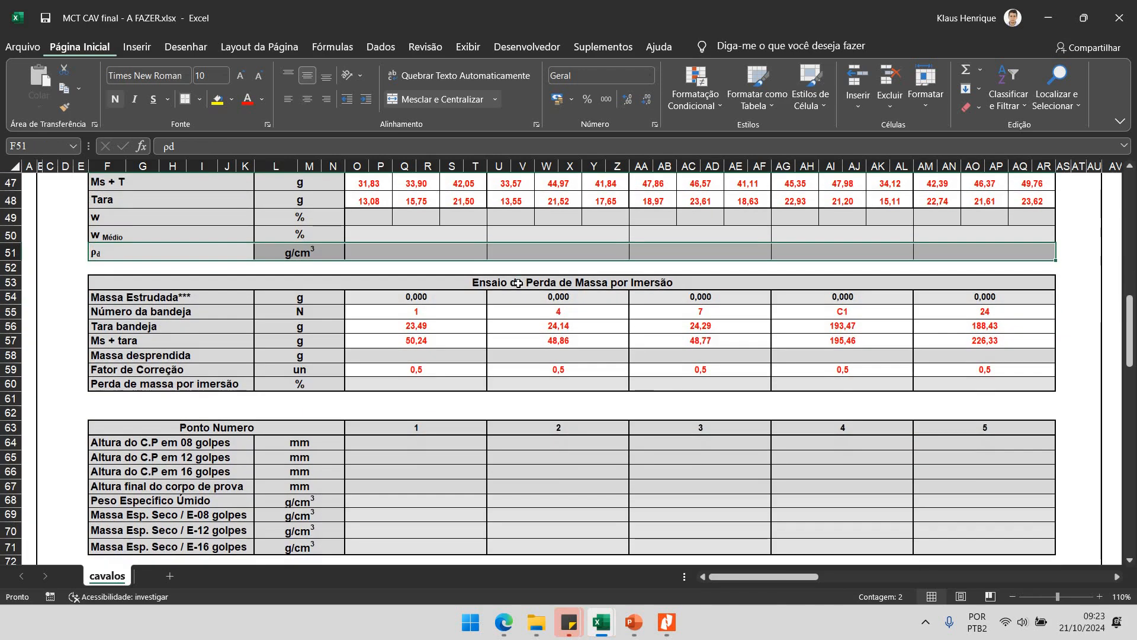
drag(521, 283, 509, 385)
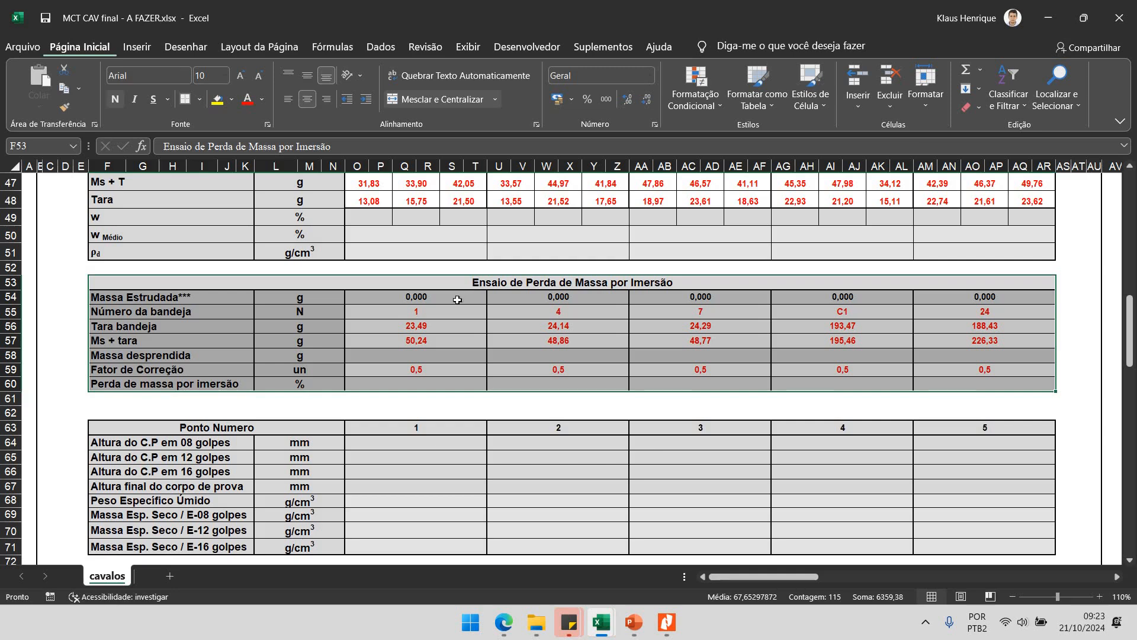
drag(415, 297, 958, 305)
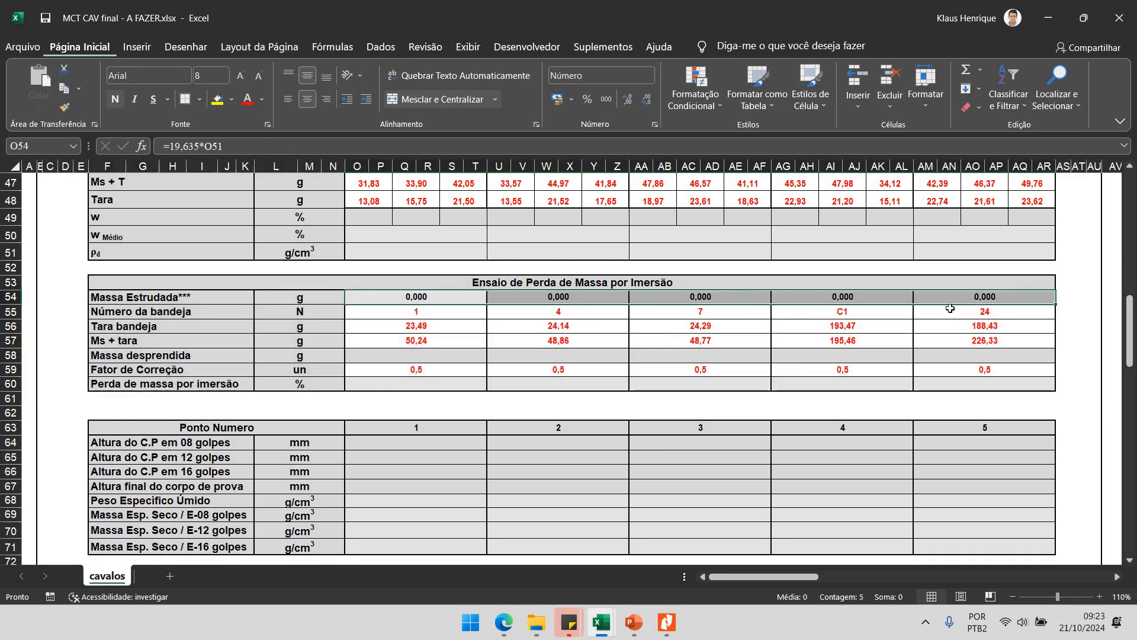
key(Delete)
Examine the specimen height and density table, the empty Ln-L4n columns and the soil classification chart.
scroll(326, 341, down, 2)
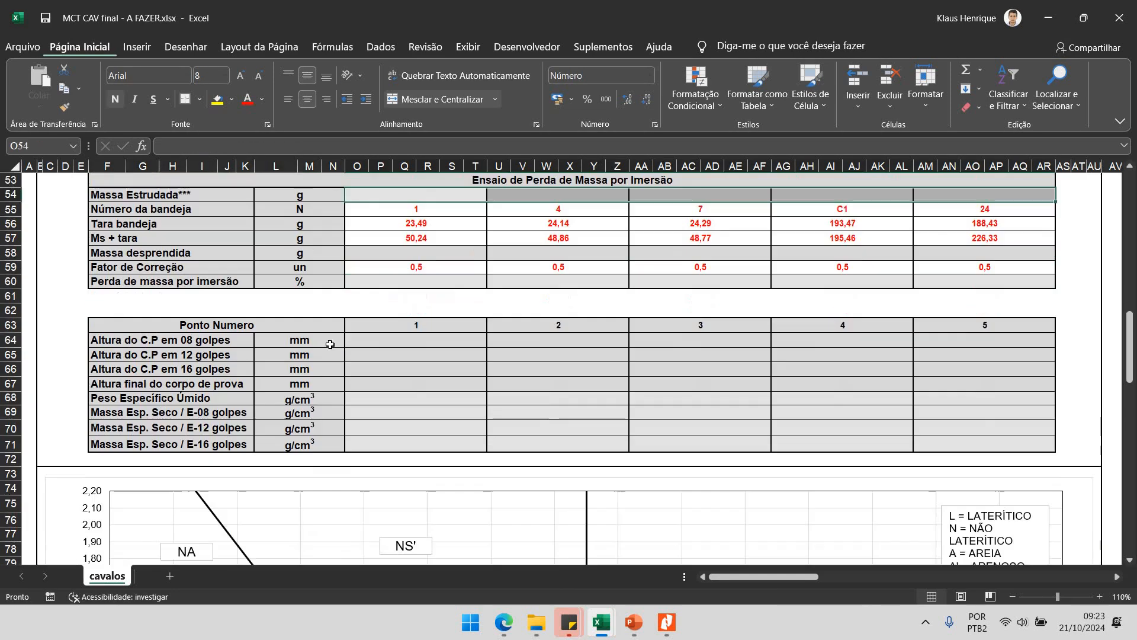
scroll(224, 382, up, 1)
drag(196, 449, 616, 448)
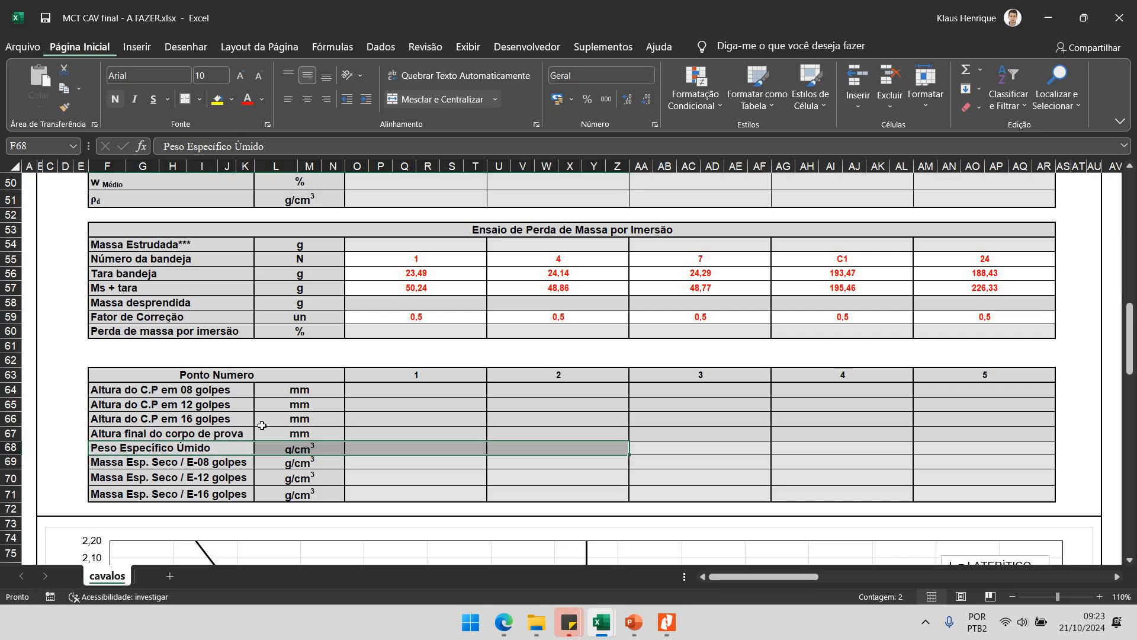
scroll(355, 456, up, 1)
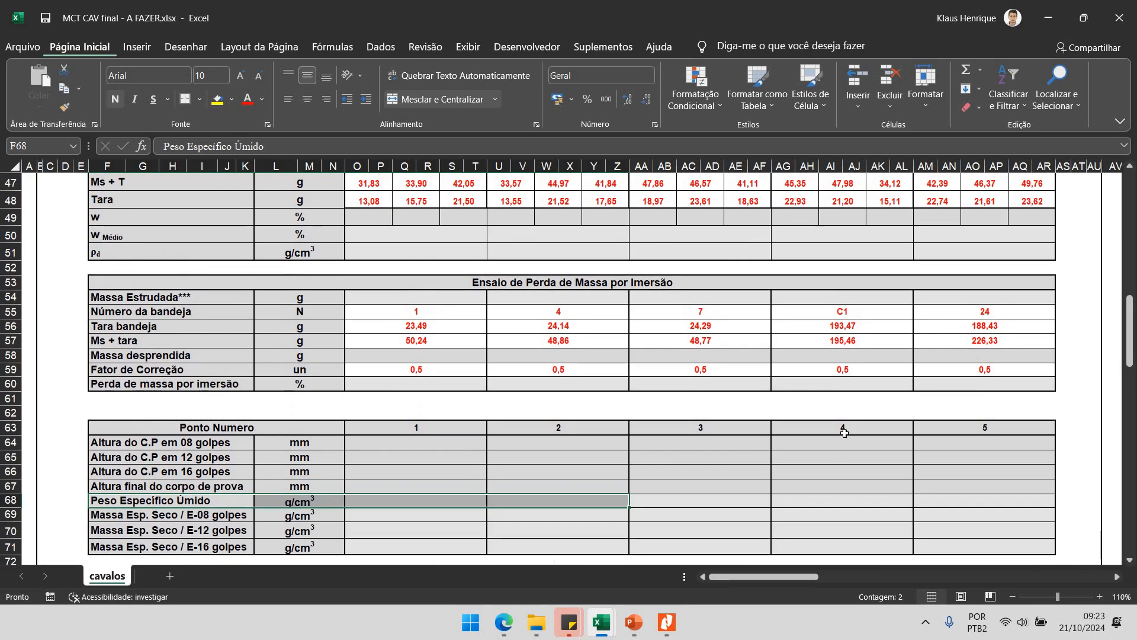
scroll(844, 432, up, 11)
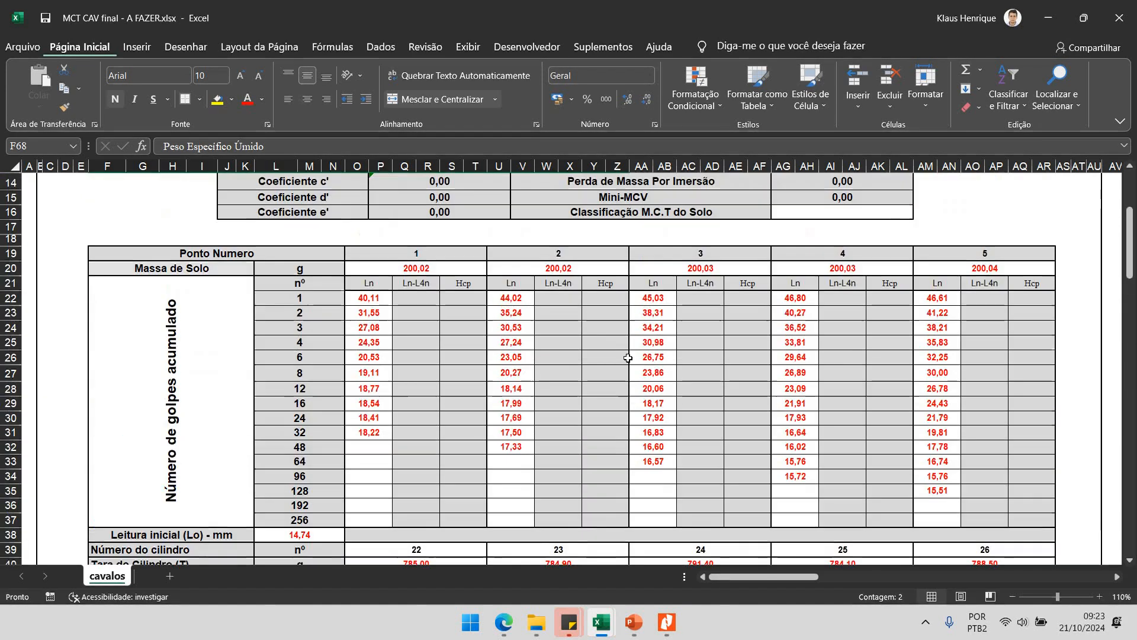
scroll(439, 255, down, 1)
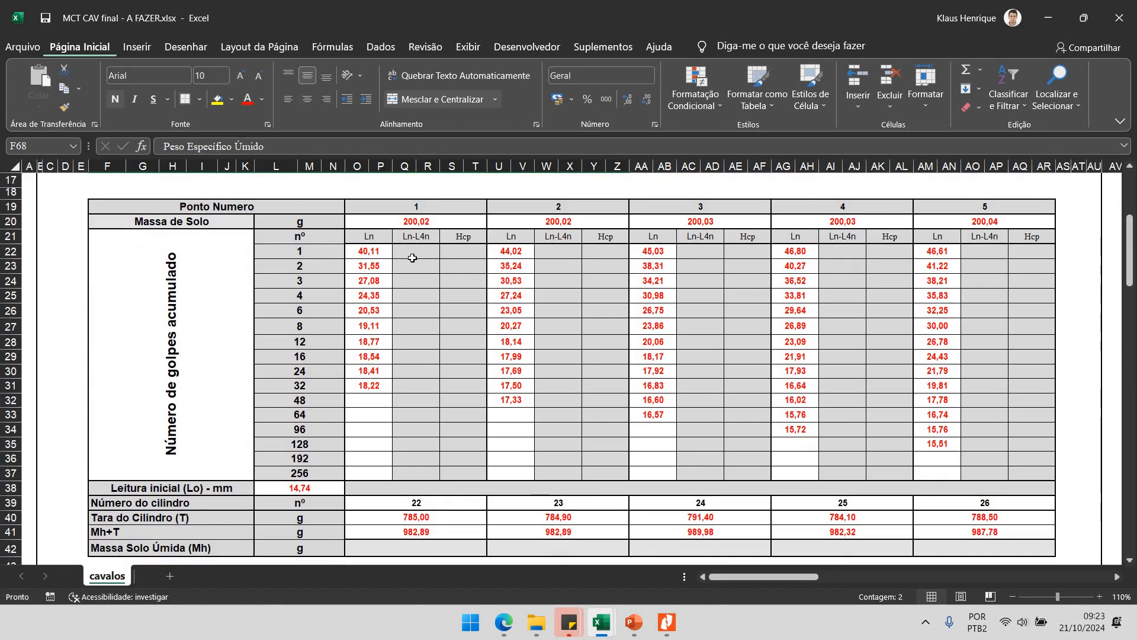
drag(419, 237, 414, 472)
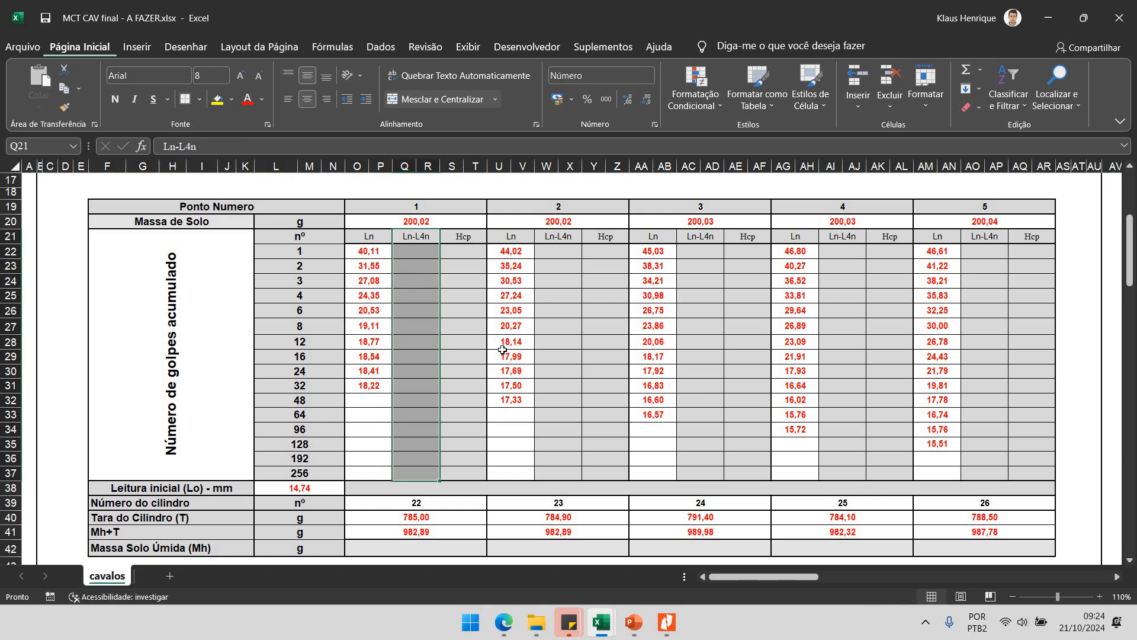
scroll(691, 298, down, 20)
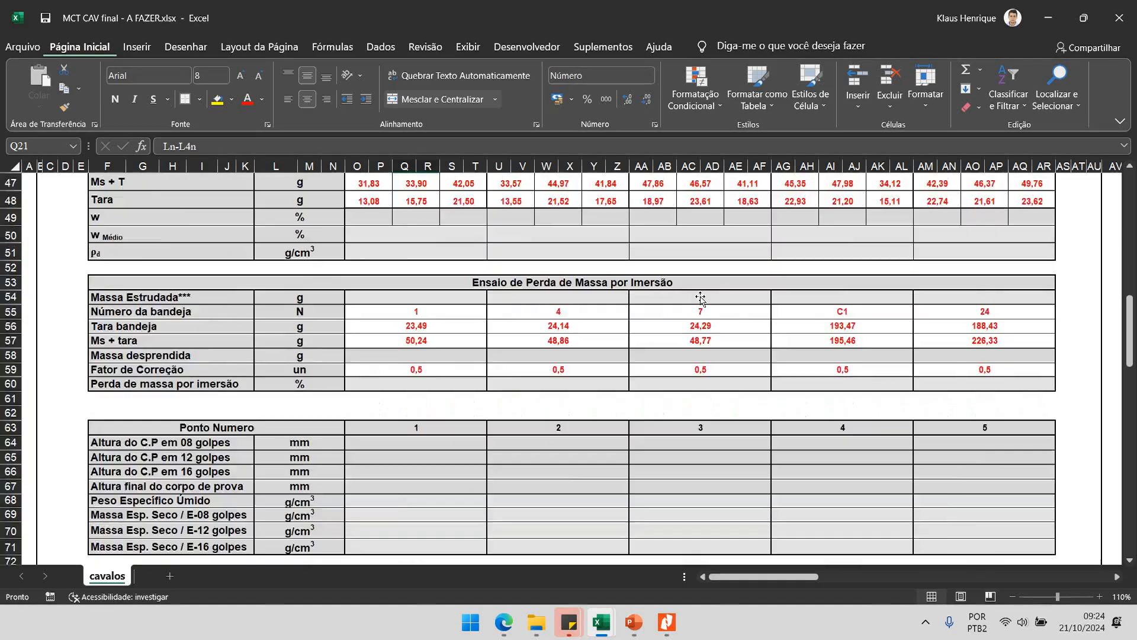
scroll(738, 312, up, 2)
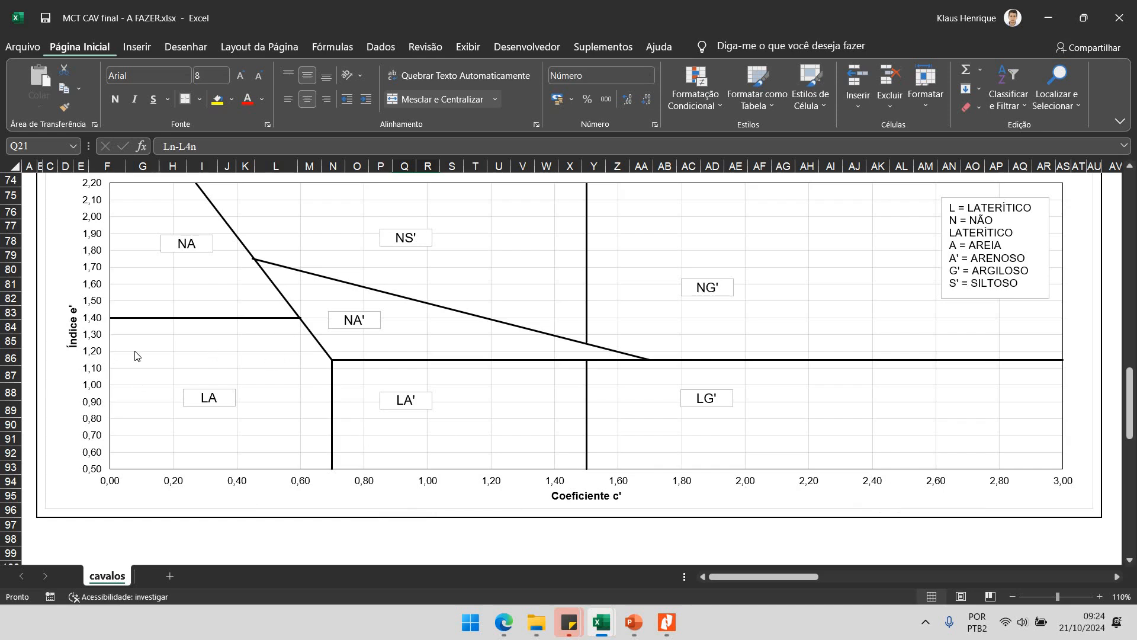
scroll(486, 323, up, 20)
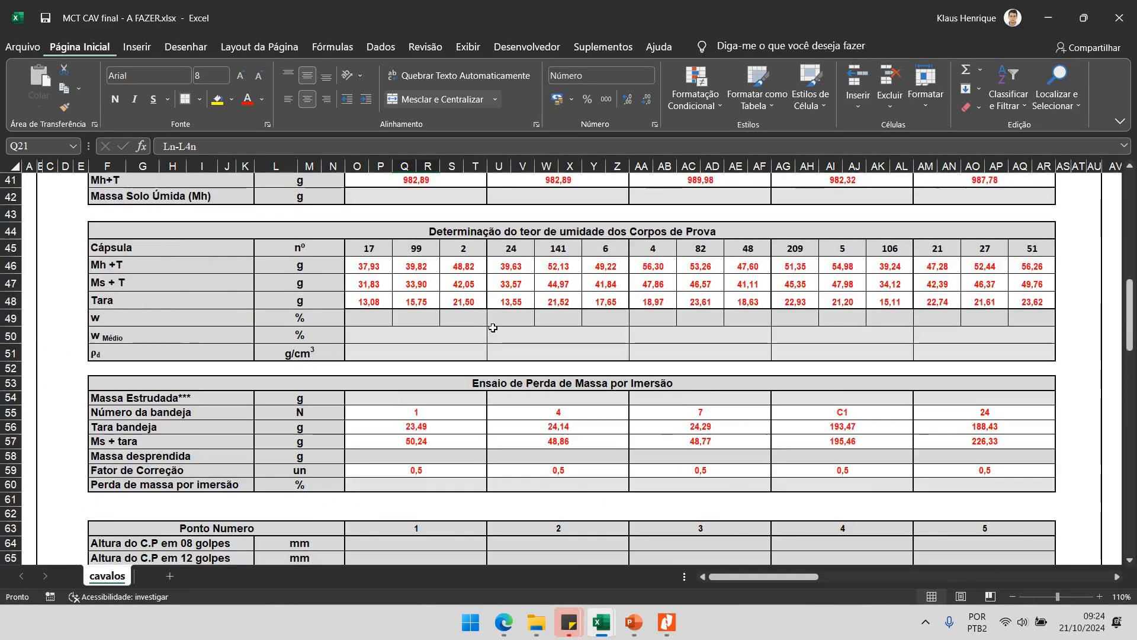
Calculate point 1's Ln-L4n with =O22-O25 in Q22 and fill the formula down to Q30.
click(421, 296)
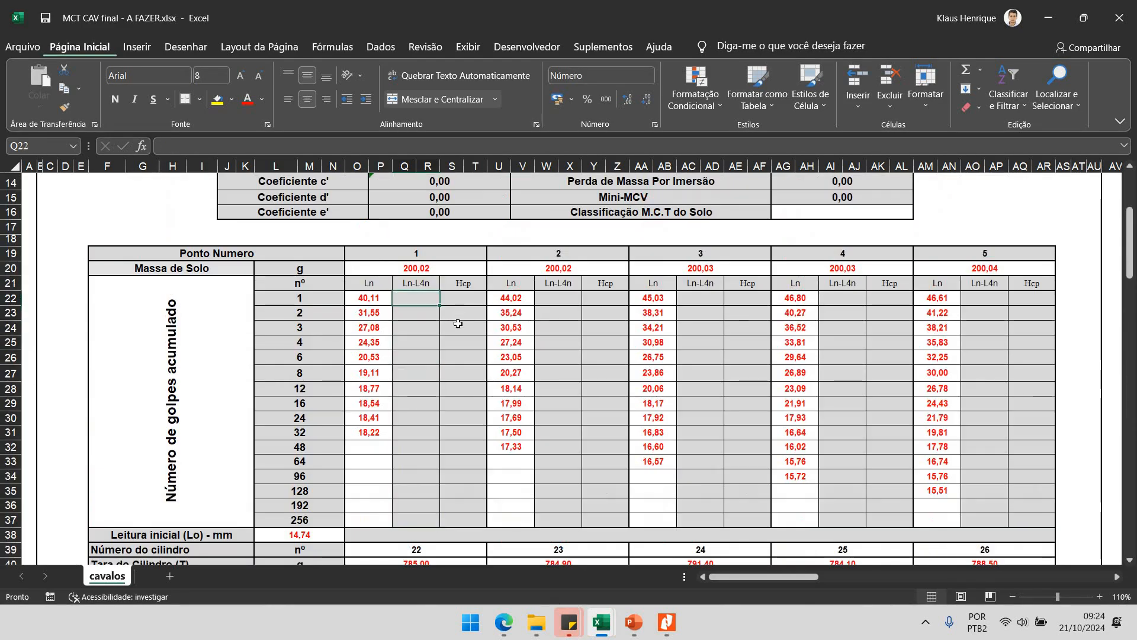
scroll(460, 324, down, 1)
text(=)
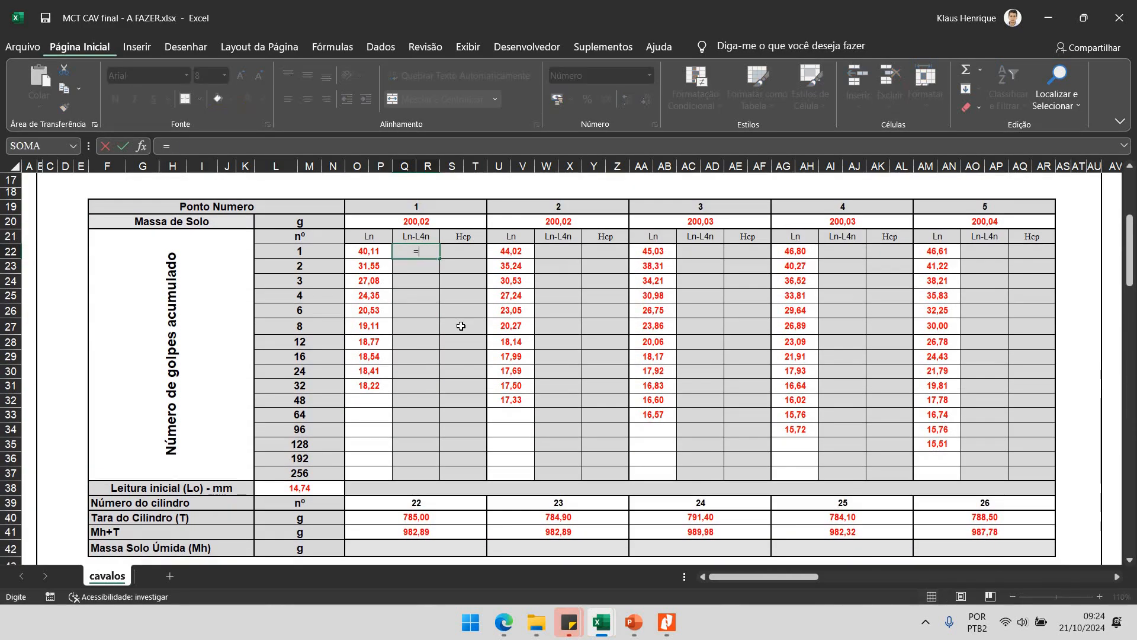
click(371, 252)
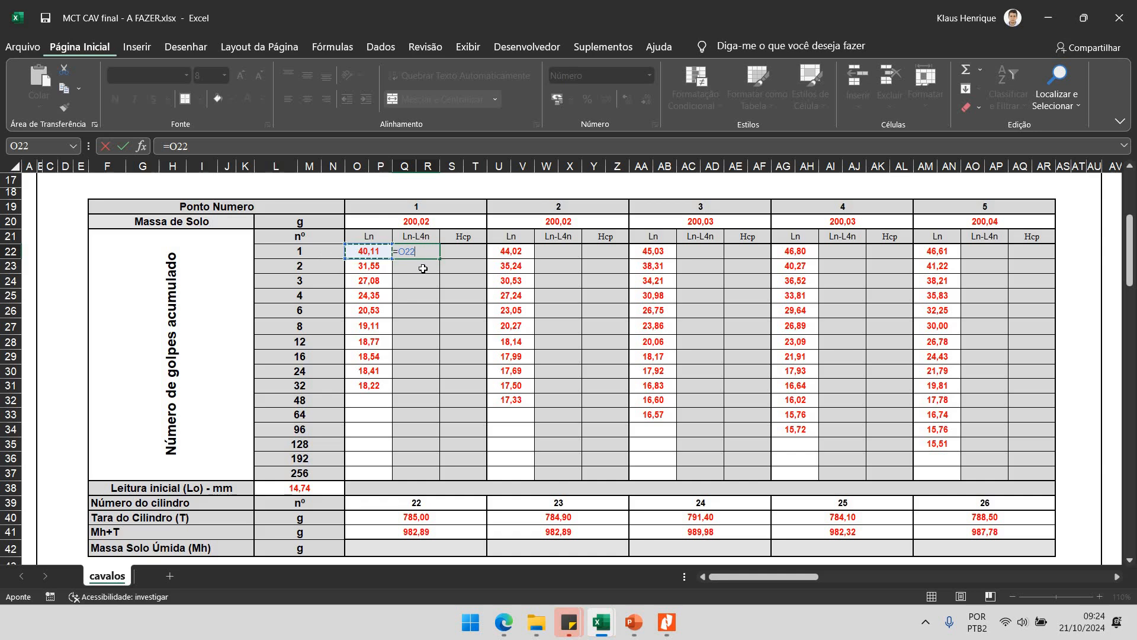
text(-)
click(370, 294)
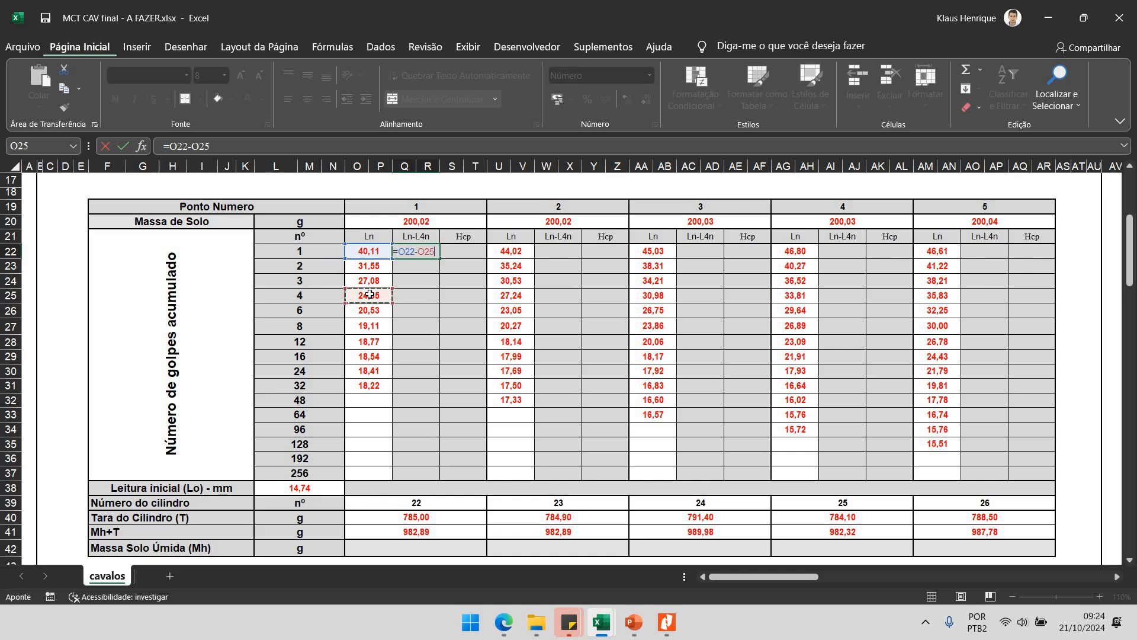
key(Return)
click(438, 257)
drag(439, 259, 421, 372)
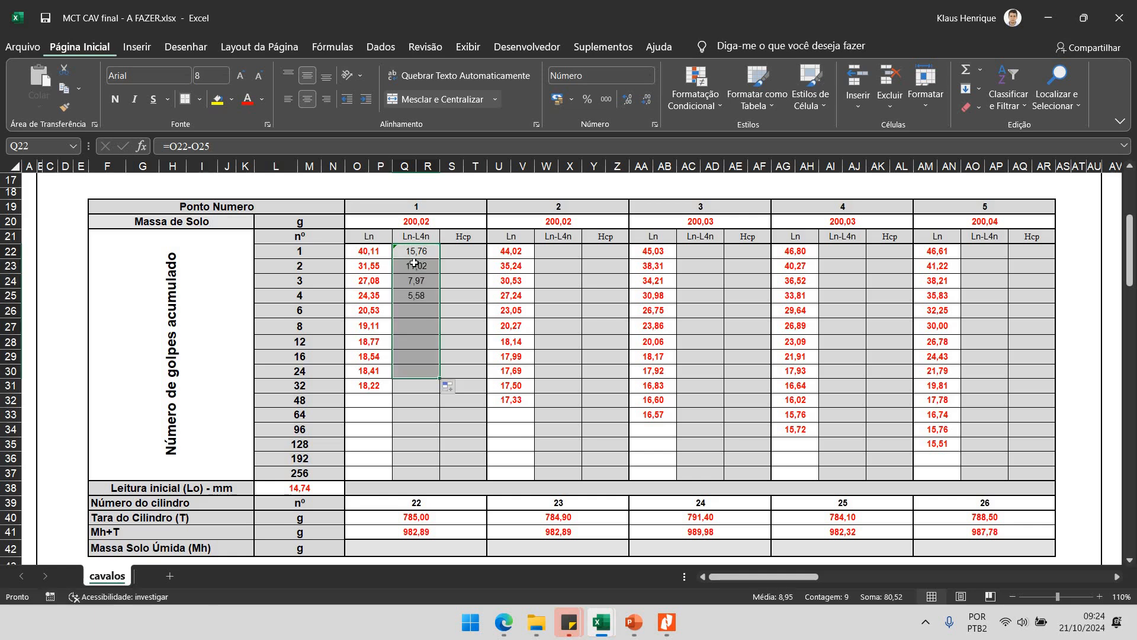
Correct point 1's Ln-L4n formulas to =O23-O27 in Q23, =O24-O28 in Q24 and =O25-O29 in Q25.
double_click(414, 265)
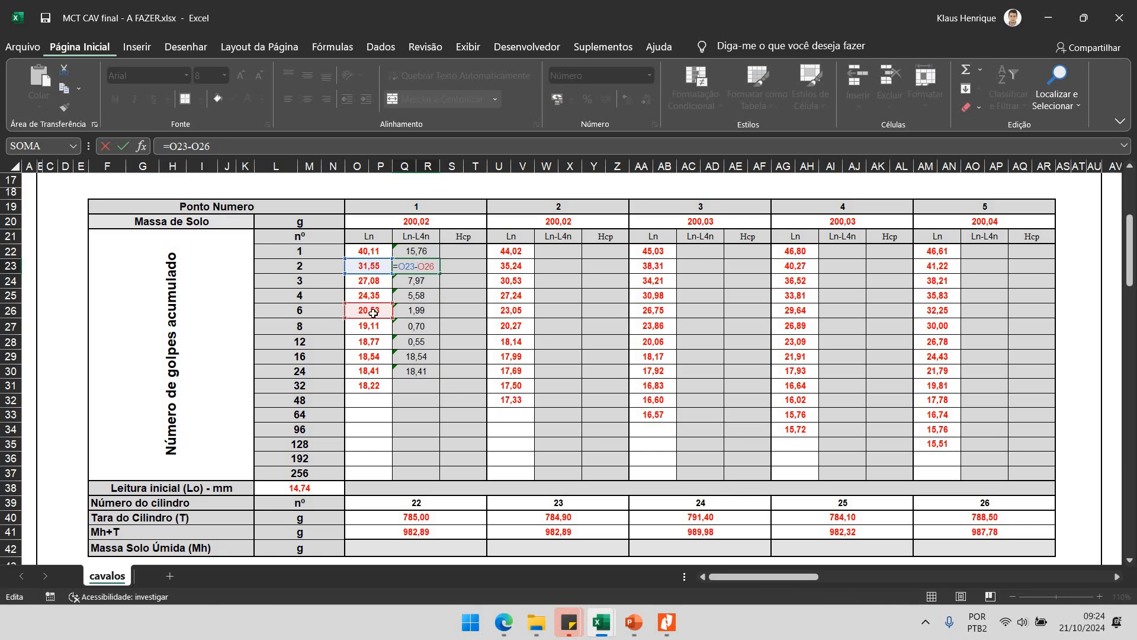
mouse_move(374, 320)
mouse_down()
mouse_move(380, 342)
mouse_move(379, 333)
mouse_up()
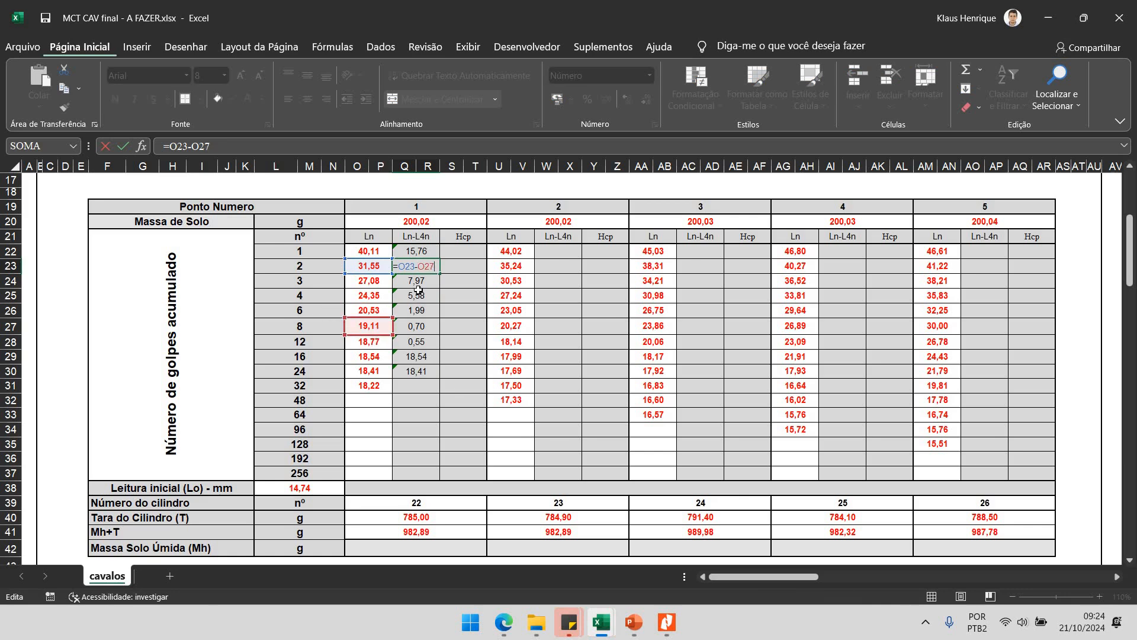
key(Return)
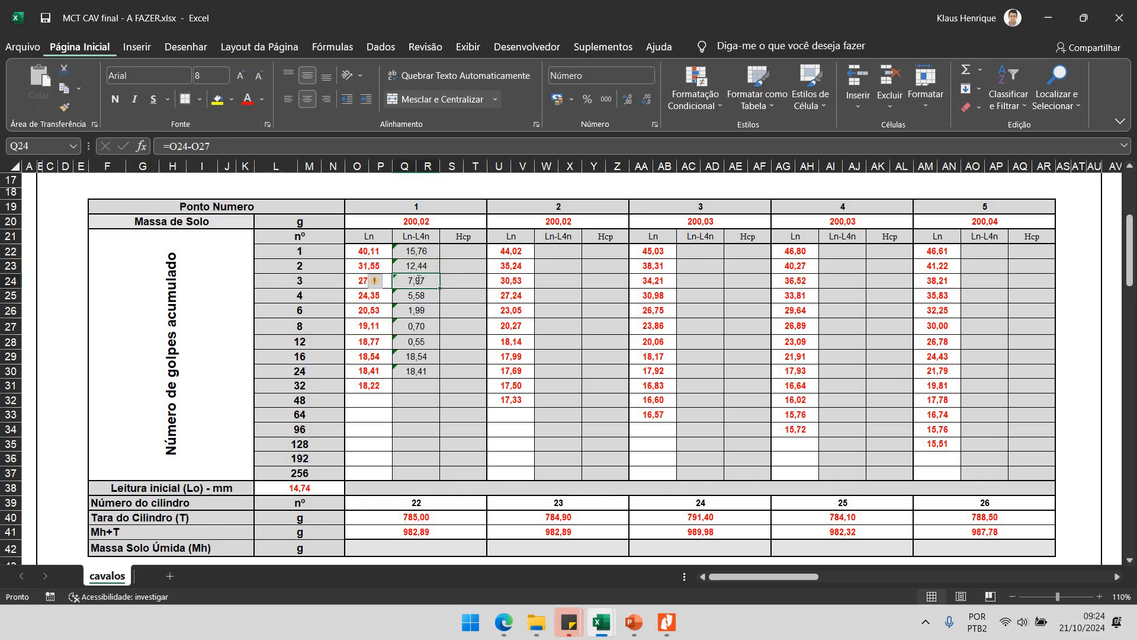
key(F2)
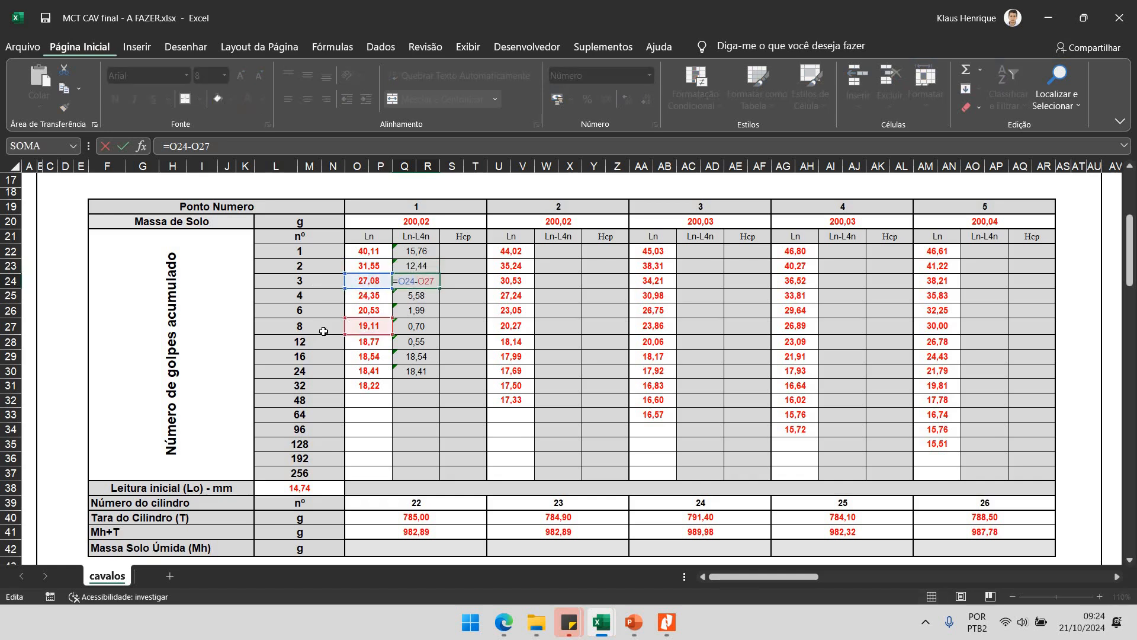
click(360, 346)
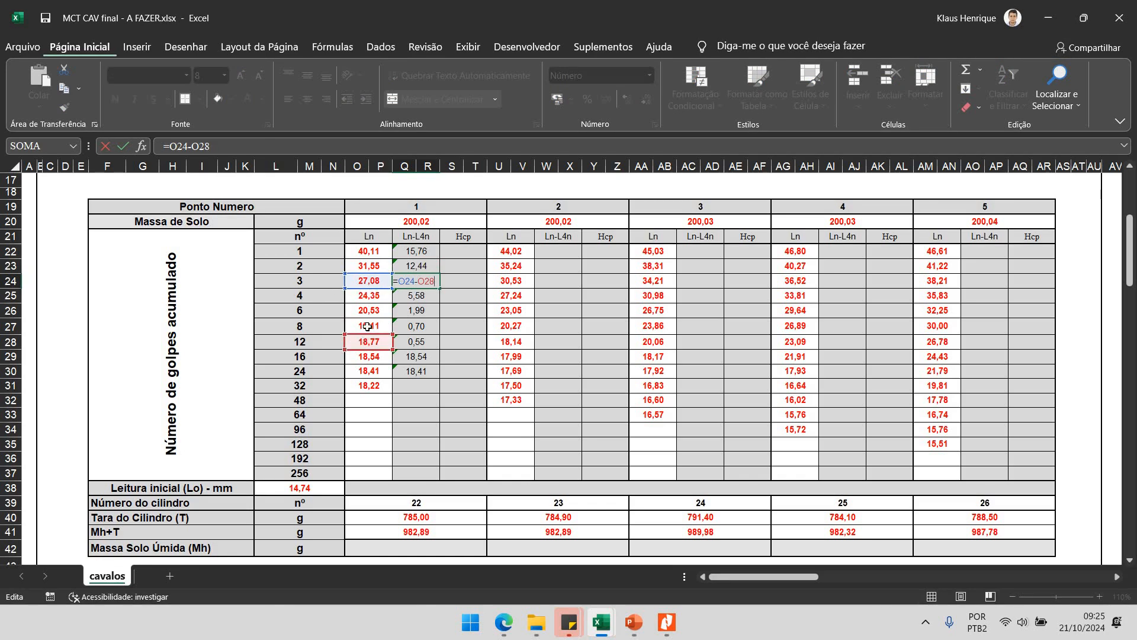
key(Return)
key(F2)
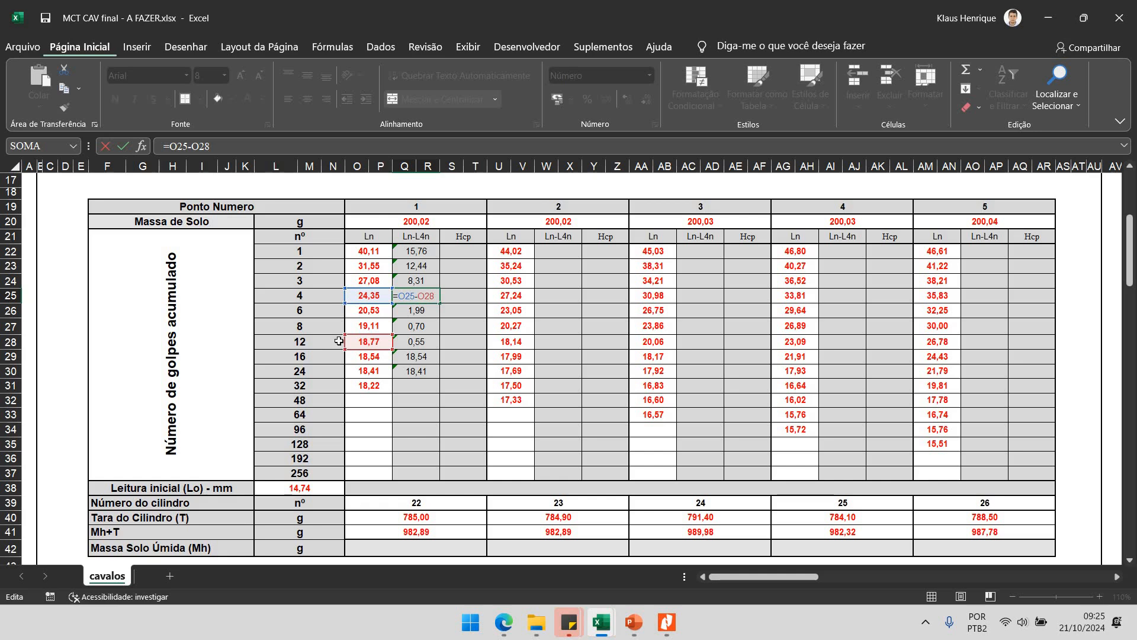
drag(346, 343, 367, 360)
key(ctrl+Return)
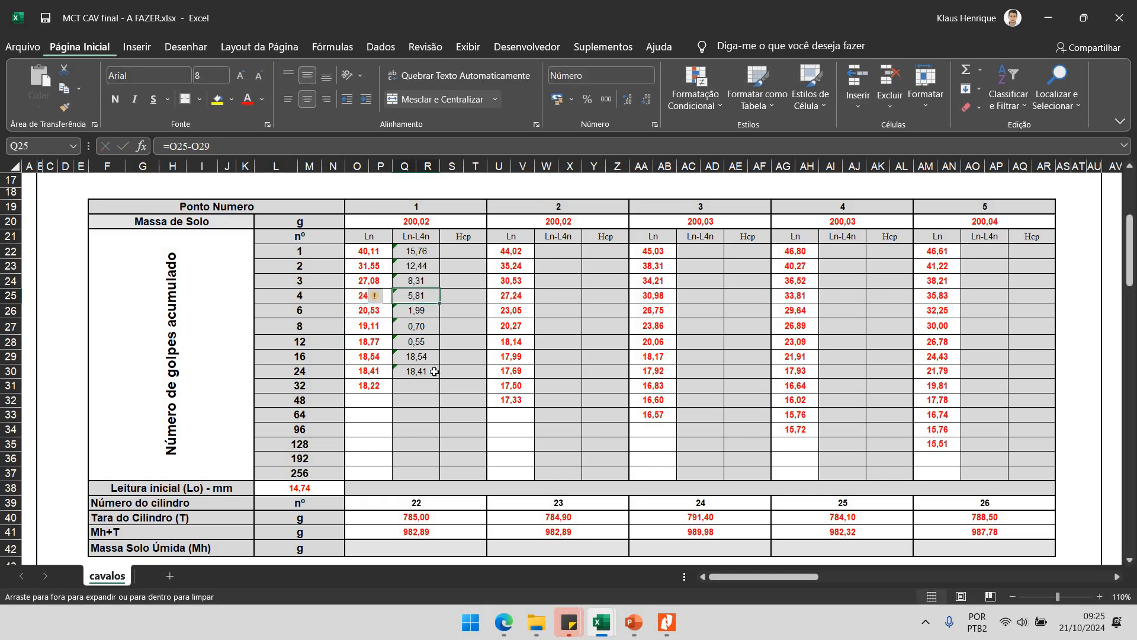
Fill the Q25 formula down point 1's Ln-L4n column to Q33, checking the references in the copied formulas.
drag(434, 371, 434, 372)
double_click(416, 310)
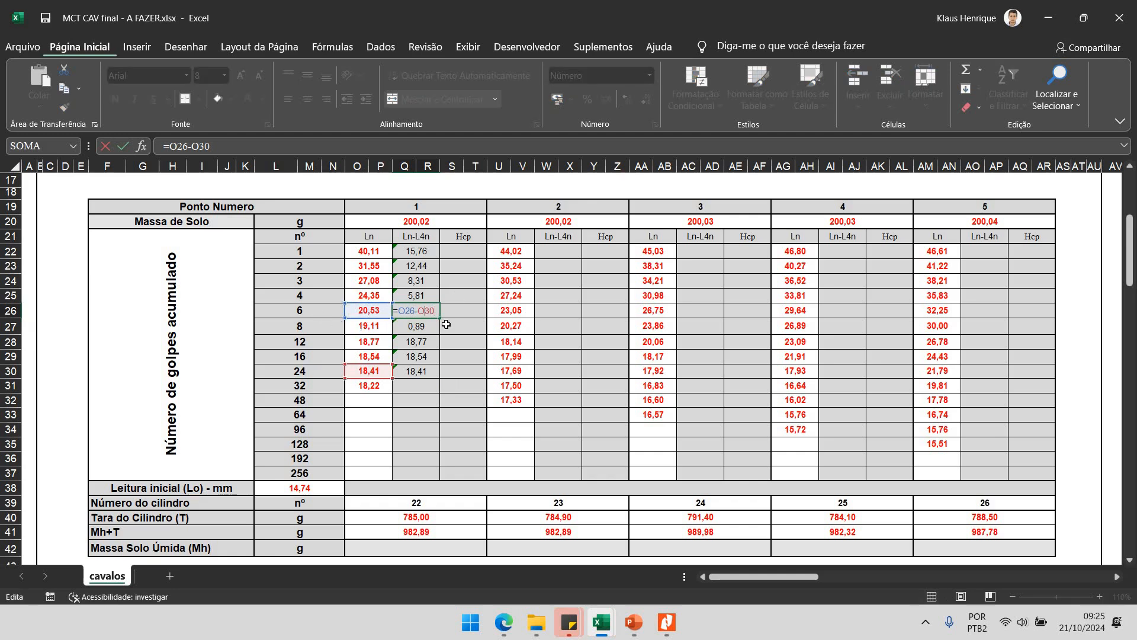
key(Return)
key(F2)
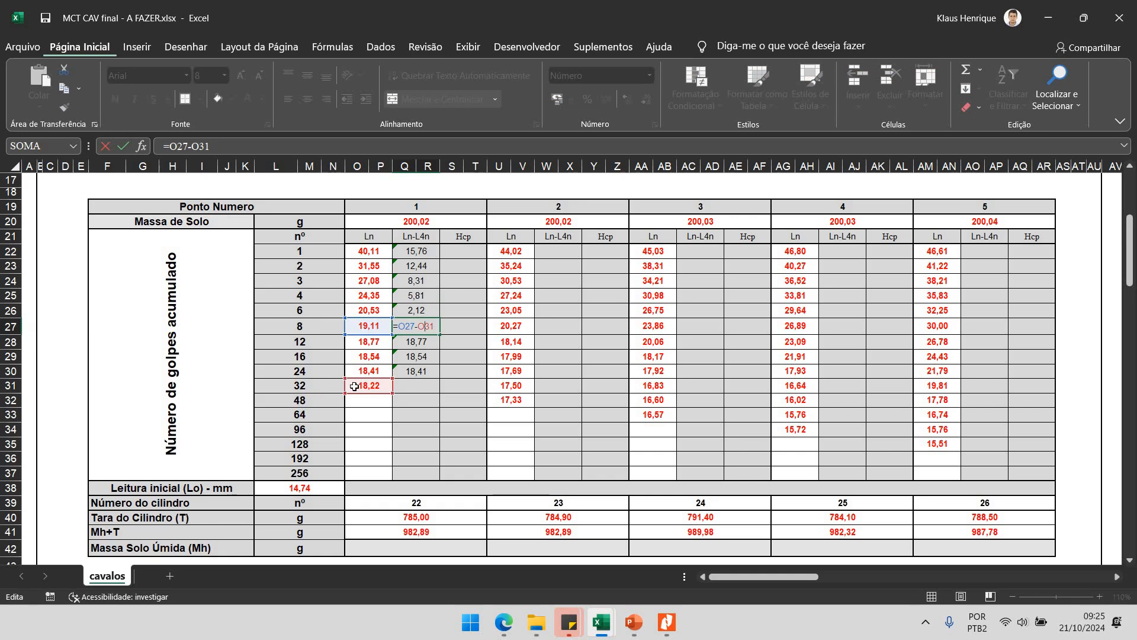
key(Return)
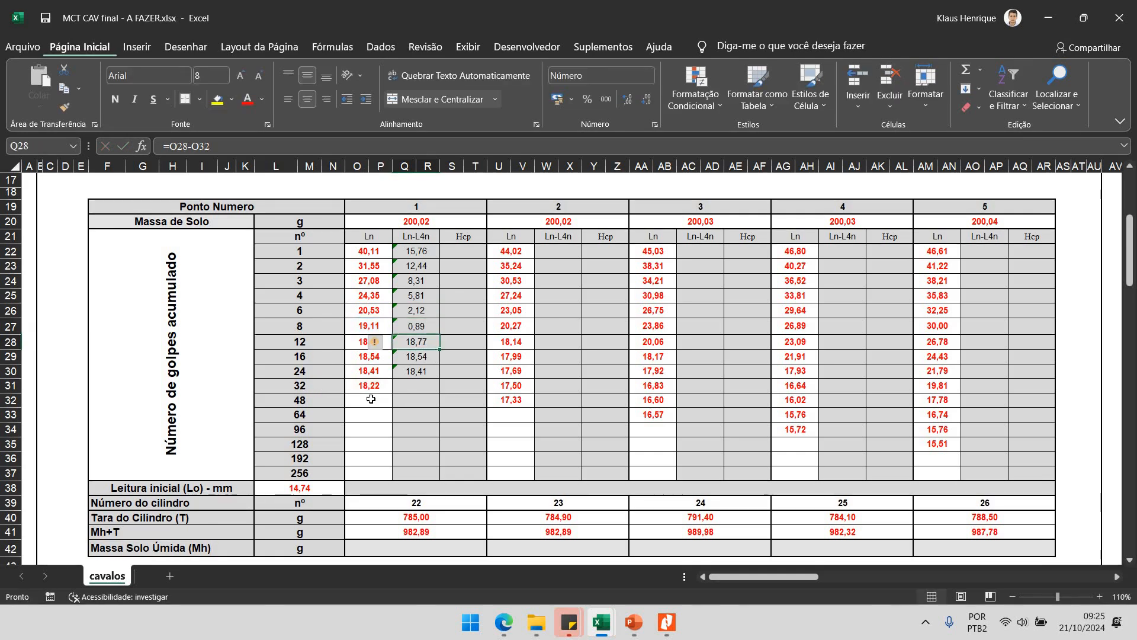
key(F2)
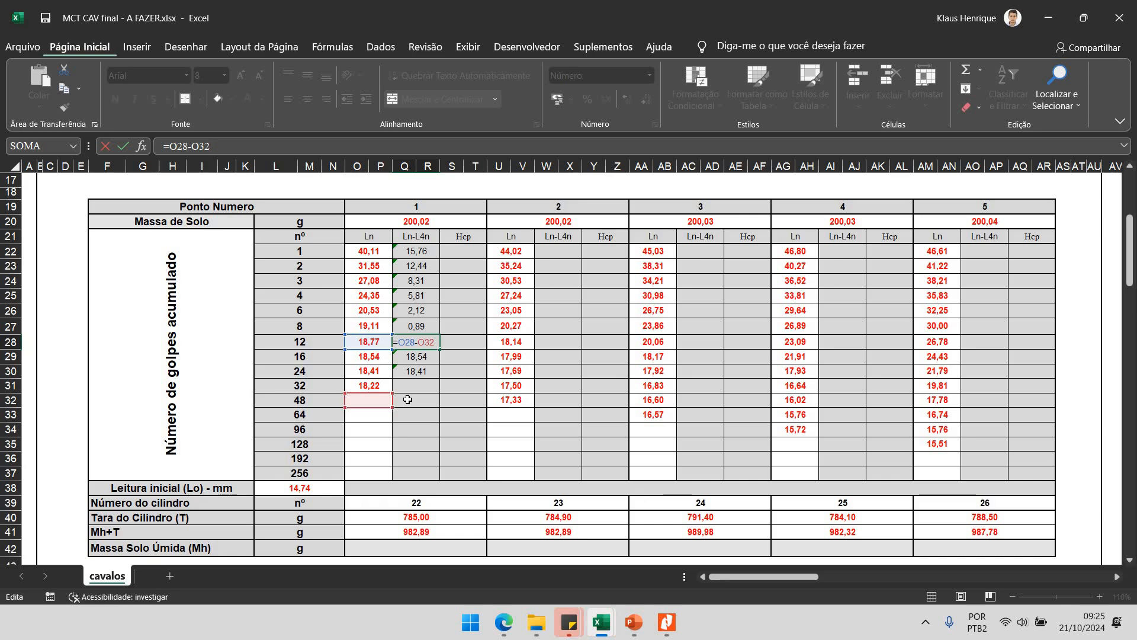
click(431, 371)
drag(440, 379, 420, 414)
double_click(417, 415)
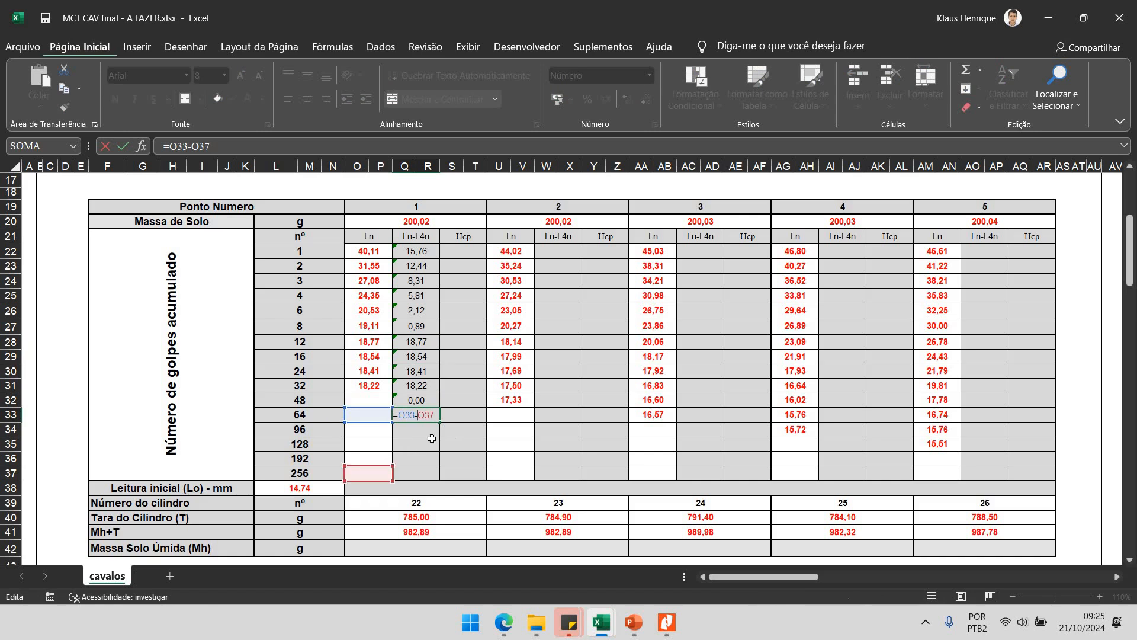
key(Escape)
Copy the Ln-L4n formulas in Q22:Q33 into the Ln-L4n columns of points 2, 3, 4 and 5, starting at row 22.
drag(416, 251, 418, 415)
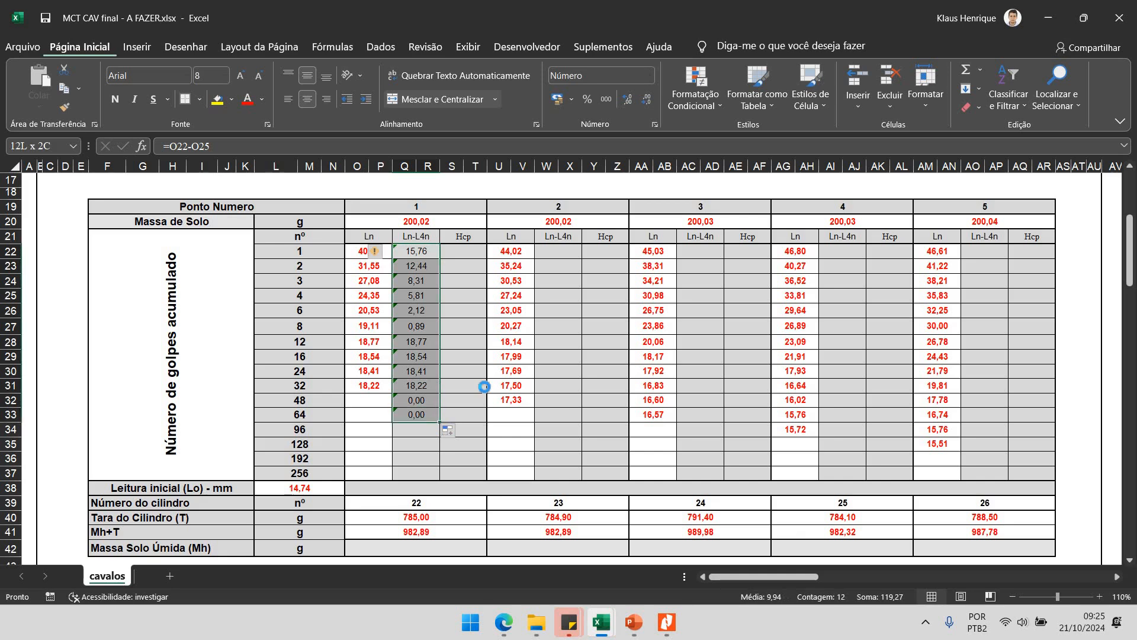
key(ctrl+c)
click(559, 251)
key(ctrl+v)
click(702, 252)
key(ctrl+v)
click(844, 251)
key(ctrl+v)
click(980, 253)
key(ctrl+v)
key(Escape)
Check the Q28 formula's references and clear point 1's Ln-L4n cells Q28:Q33, which lack a 4n reading.
click(449, 370)
mouse_move(414, 342)
mouse_down()
mouse_move(411, 416)
mouse_move(417, 342)
mouse_up()
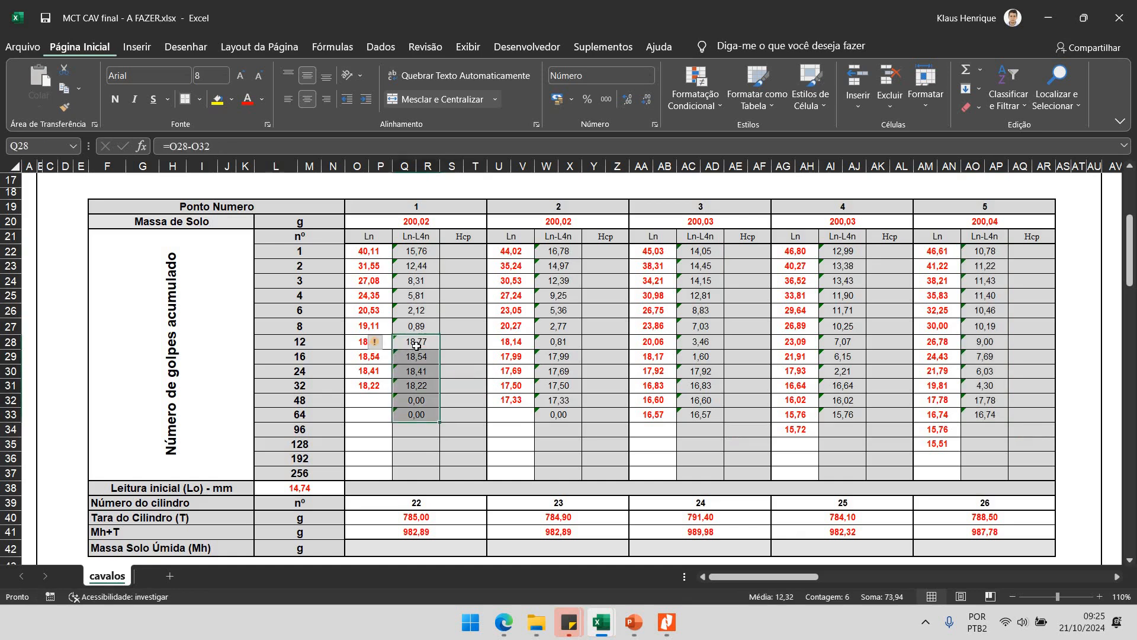
key(F2)
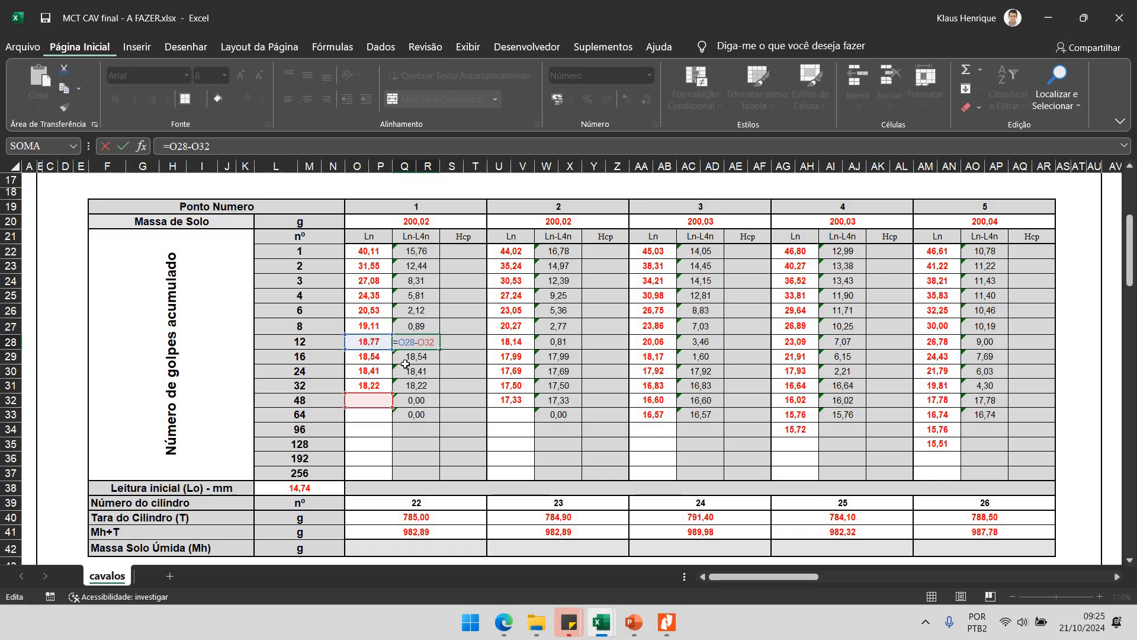
key(Escape)
shift+click(418, 420)
key(Delete)
Clear the Ln-L4n cells without a 4n reading for point 2 from W29 and point 3 from AC30, down to row 33.
drag(566, 355, 566, 418)
key(Delete)
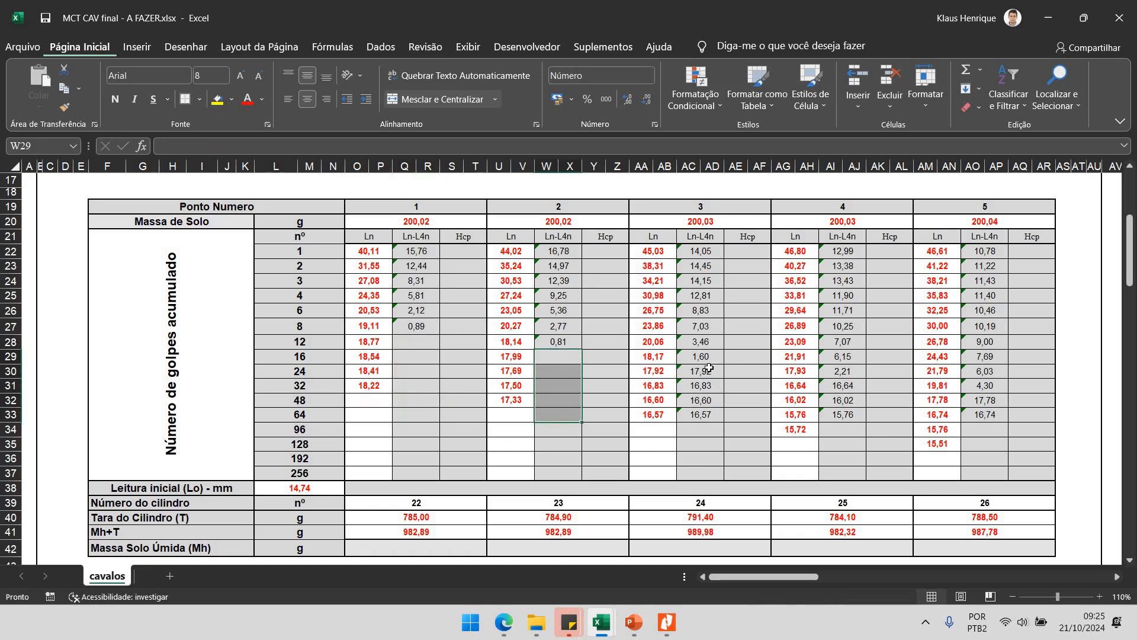
drag(702, 371, 705, 417)
key(Delete)
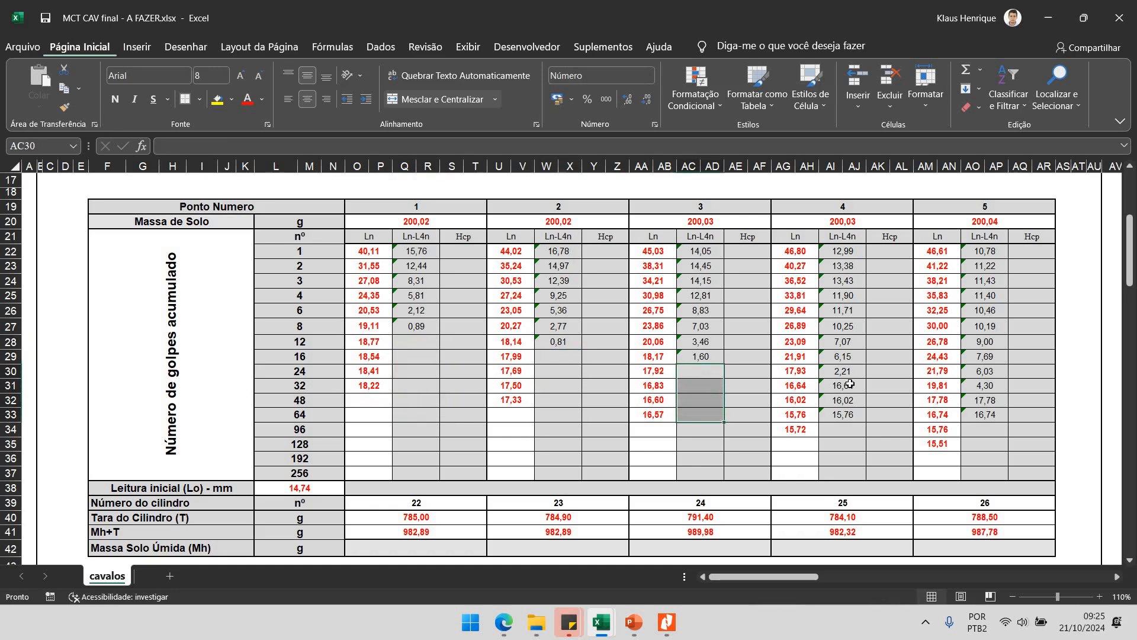
Clear the Ln-L4n cells without a 4n reading for point 4 in rows 31 to 33 and point 5 in rows 32 and 33.
drag(854, 383, 844, 415)
key(Delete)
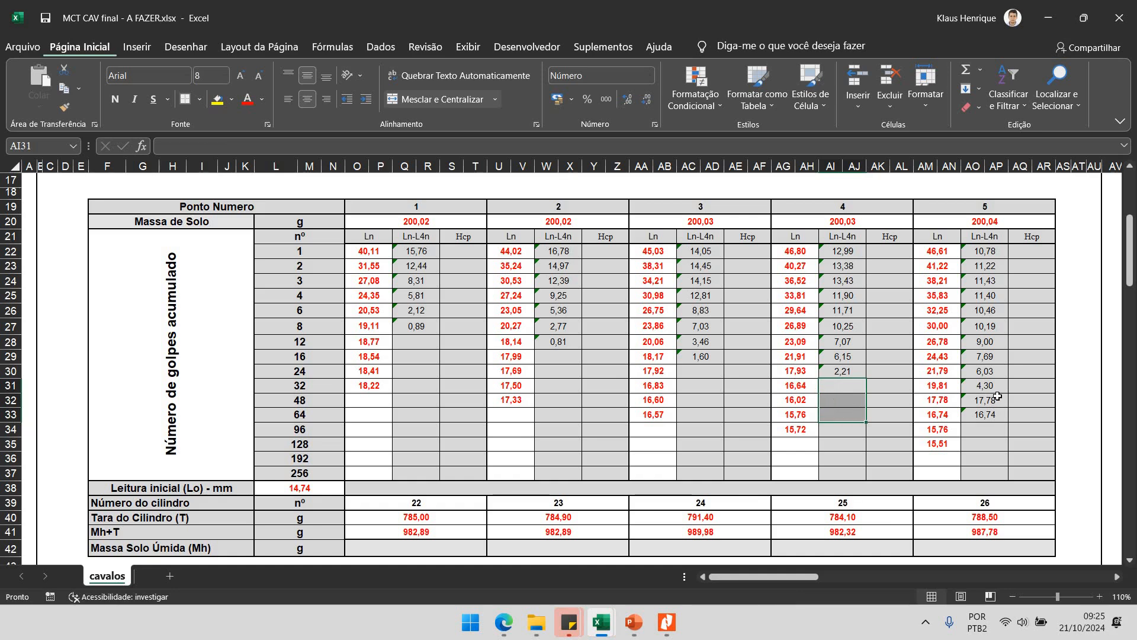
drag(997, 419, 985, 400)
key(Delete)
click(890, 385)
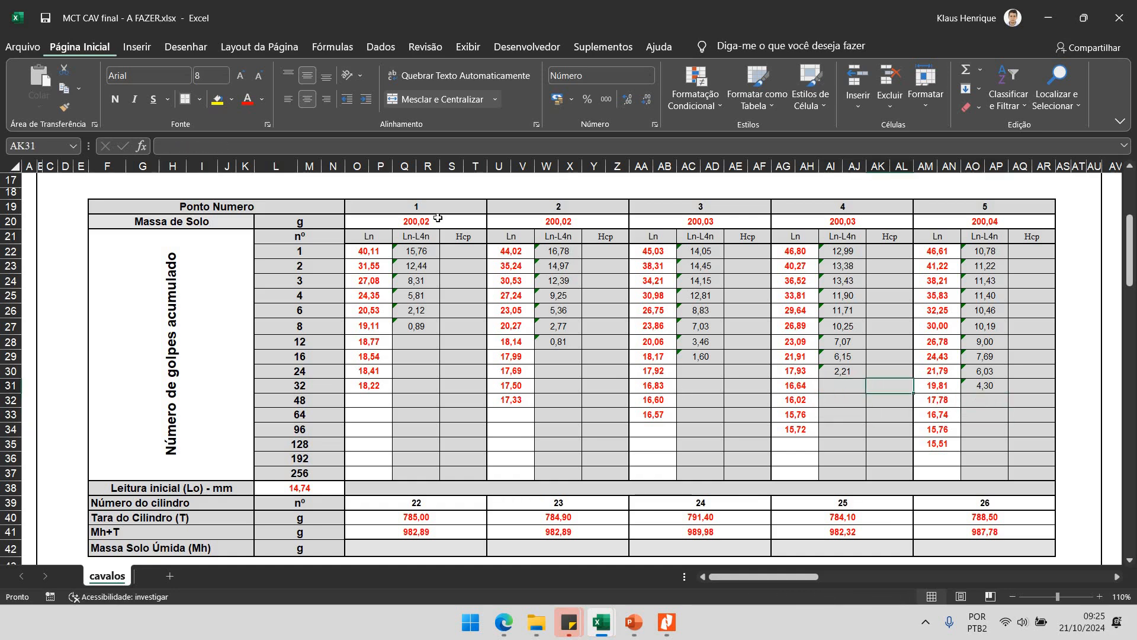
Review the Ln and Ln-L4n columns of all five points, checking the blow count at which each Ln-L4n series ends.
drag(368, 207, 761, 474)
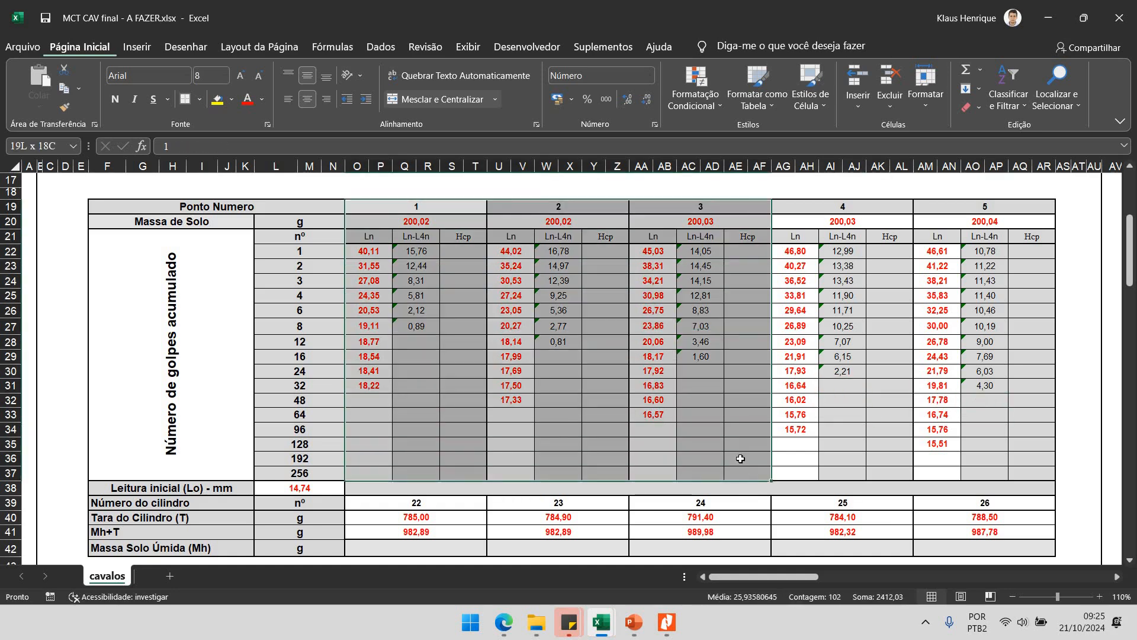
click(367, 326)
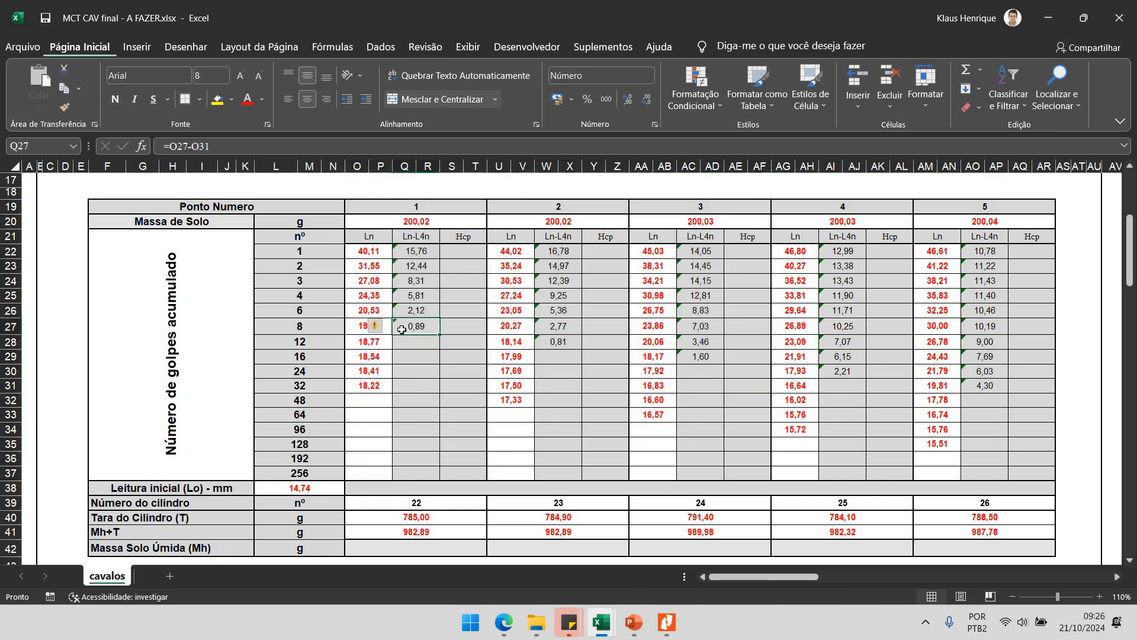
drag(679, 375, 716, 360)
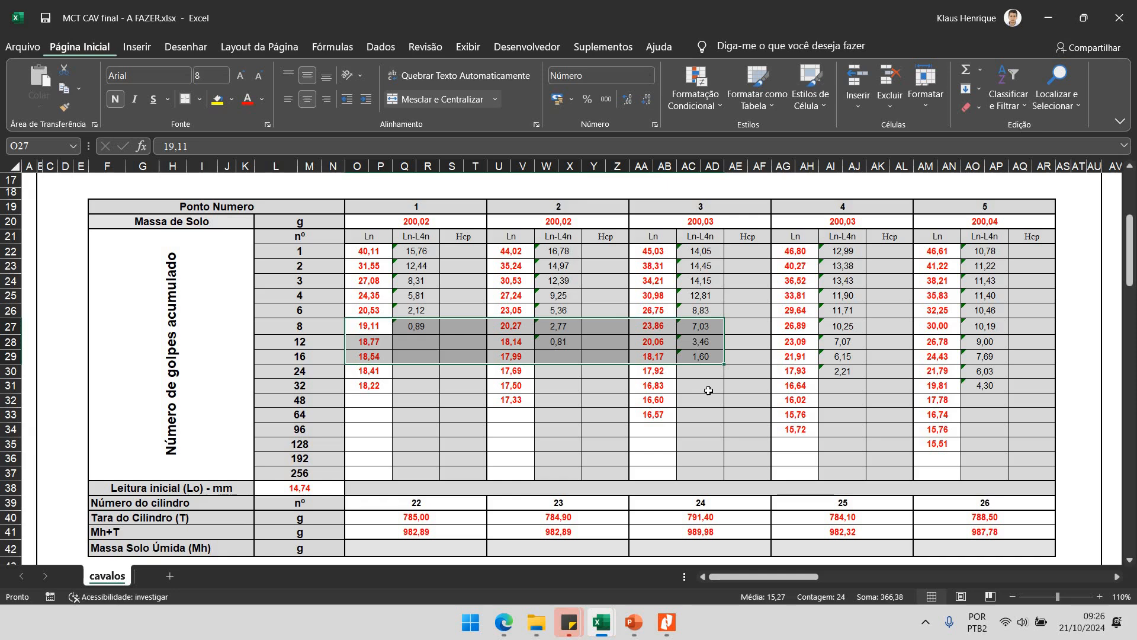
drag(800, 371, 1033, 388)
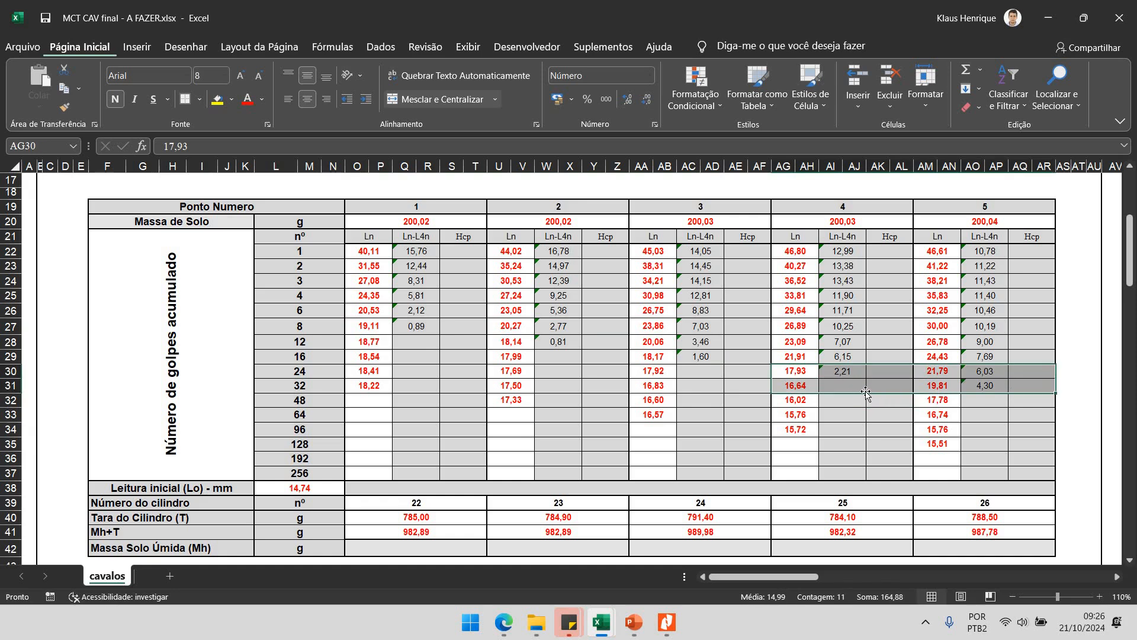
scroll(869, 357, down, 1)
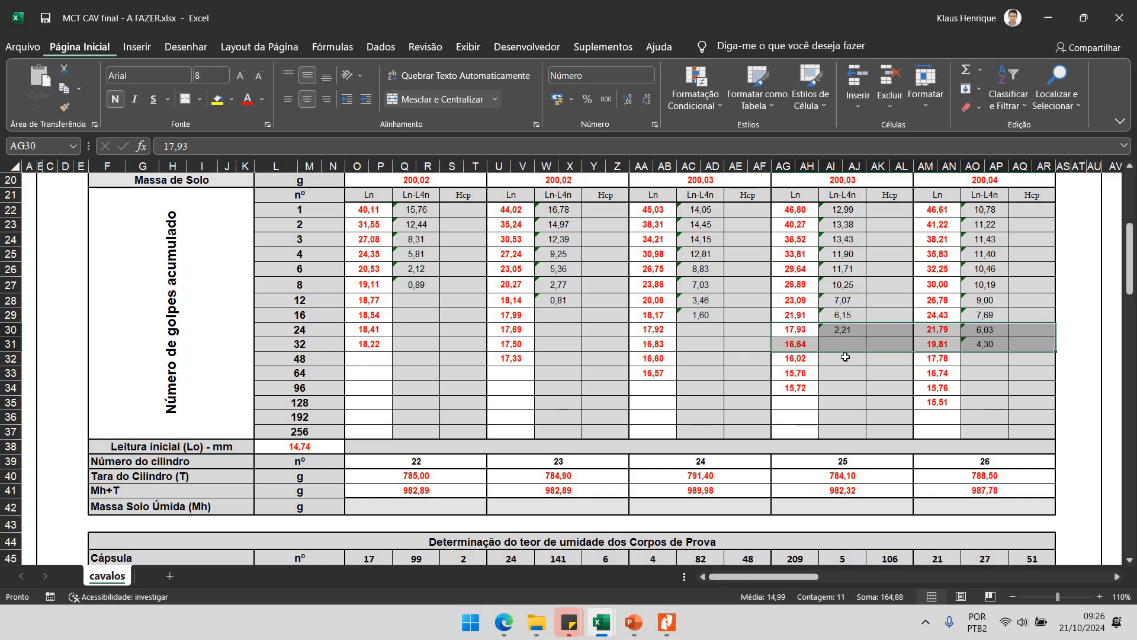
key(Right)
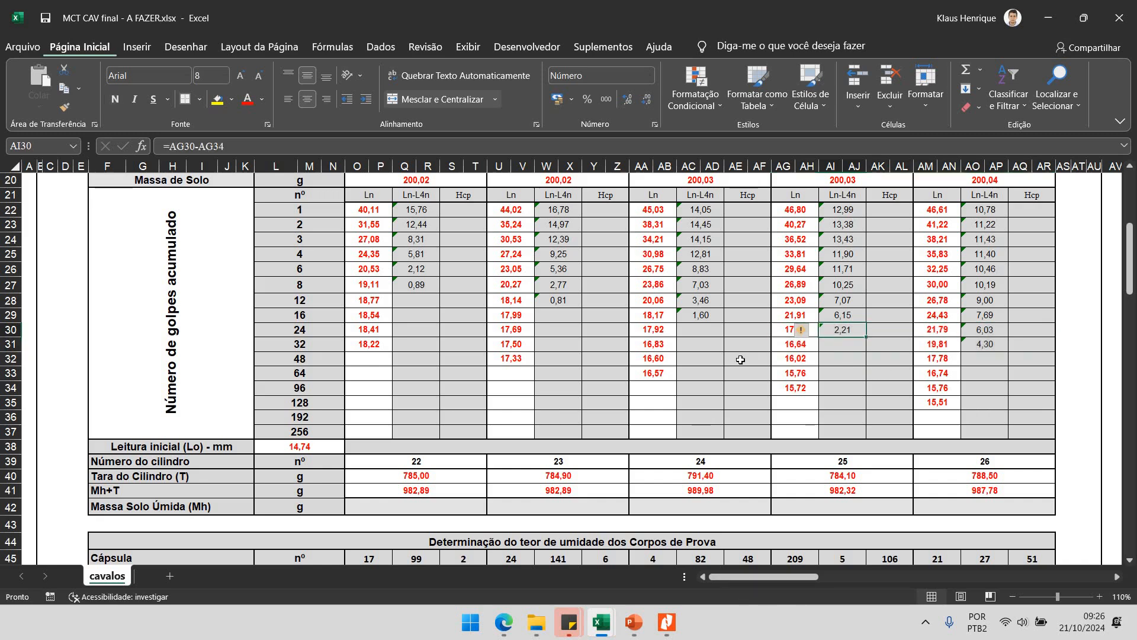
scroll(755, 332, down, 2)
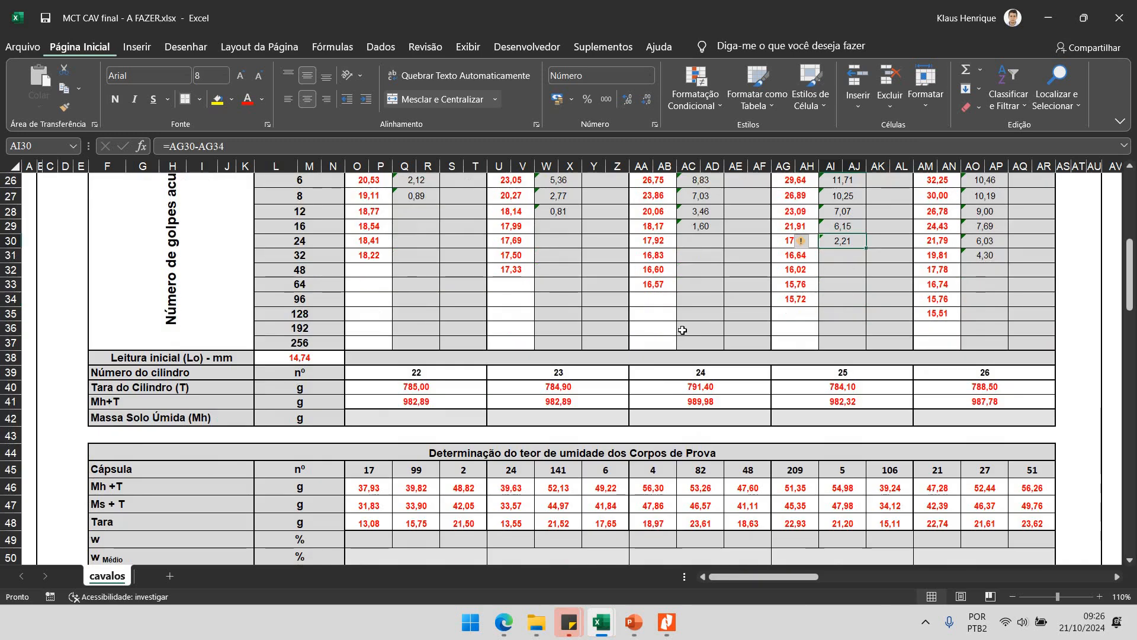
scroll(441, 346, down, 1)
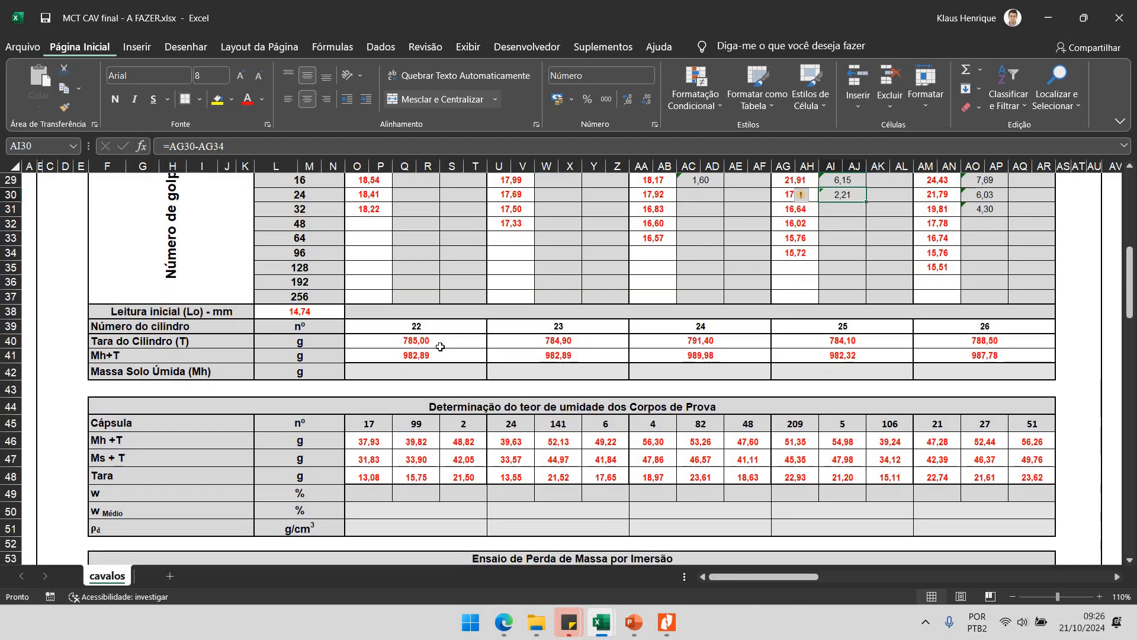
Calculate point 1's wet soil mass in O42 with =O41-O40 and copy the formula across row 42 to points 2 through 5.
click(432, 371)
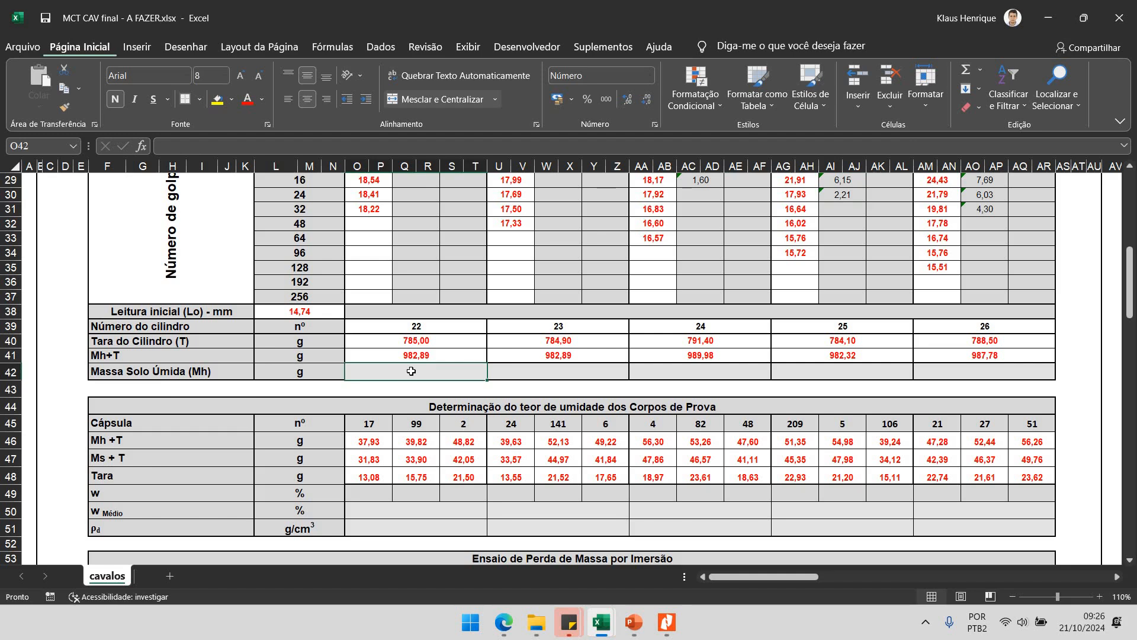
drag(207, 354, 984, 359)
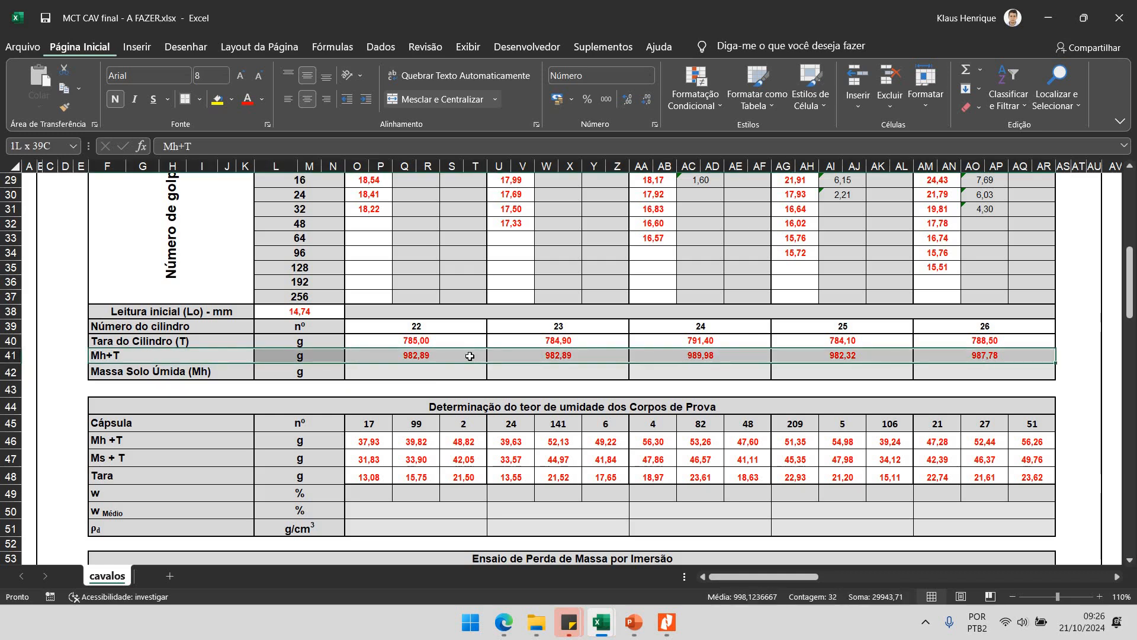
drag(148, 341, 1054, 343)
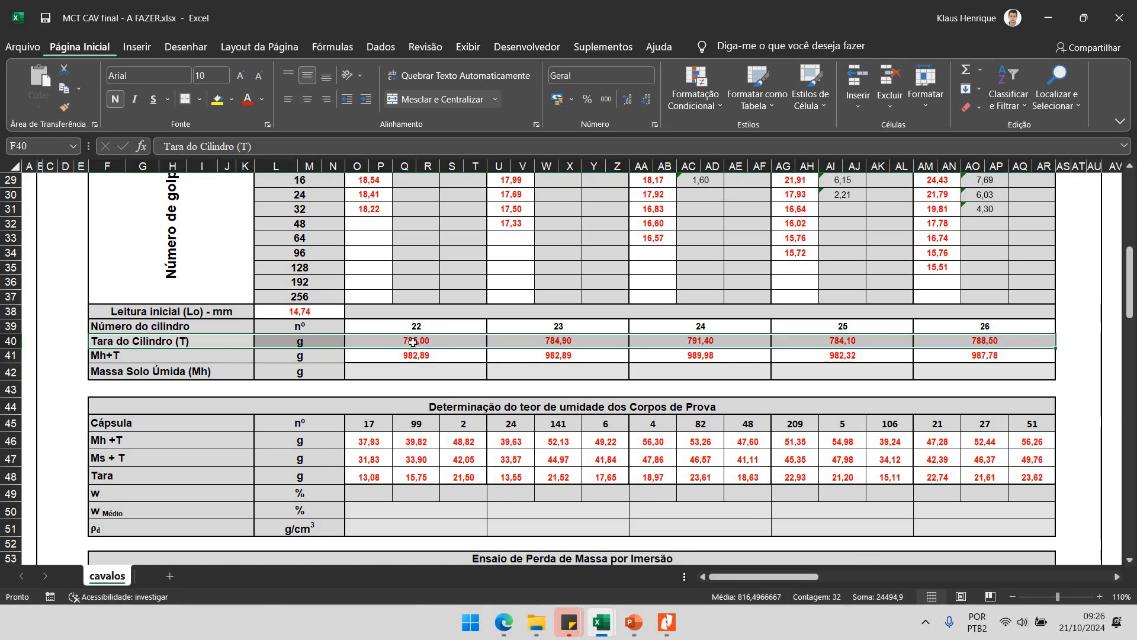
drag(182, 353, 441, 353)
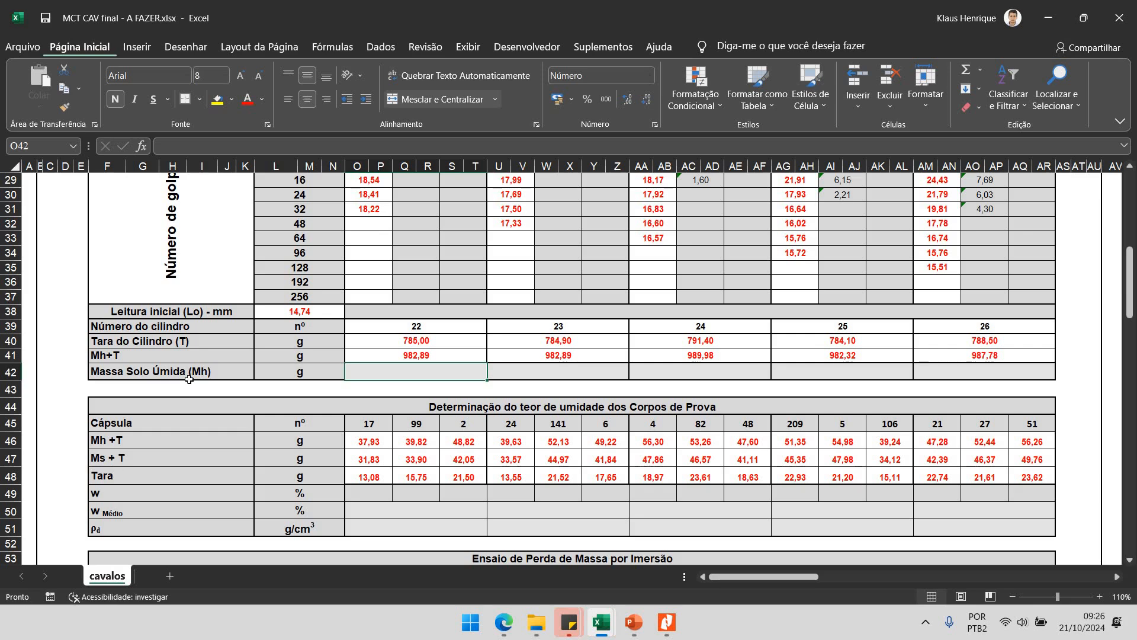
text(=)
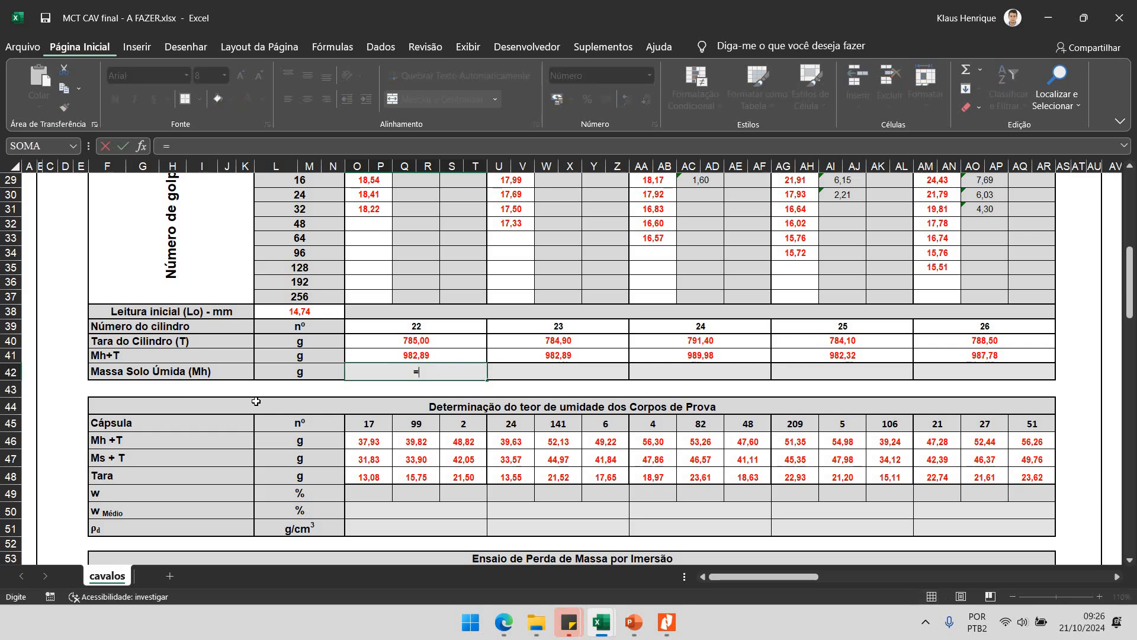
click(399, 355)
text(-)
click(409, 347)
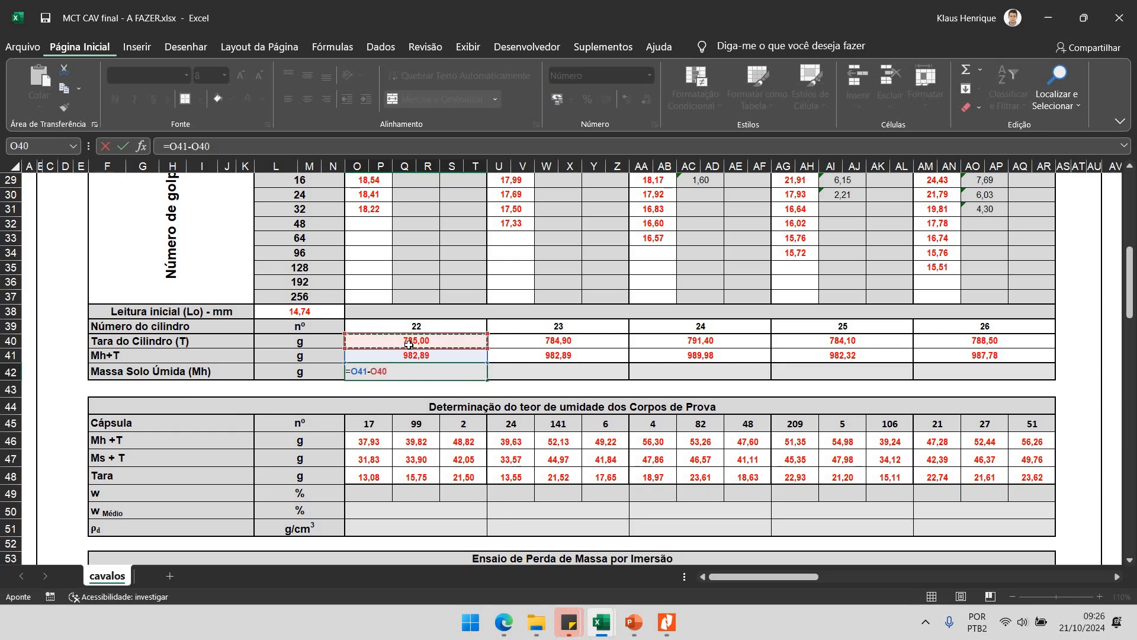
key(Return)
click(450, 372)
drag(487, 379, 1031, 374)
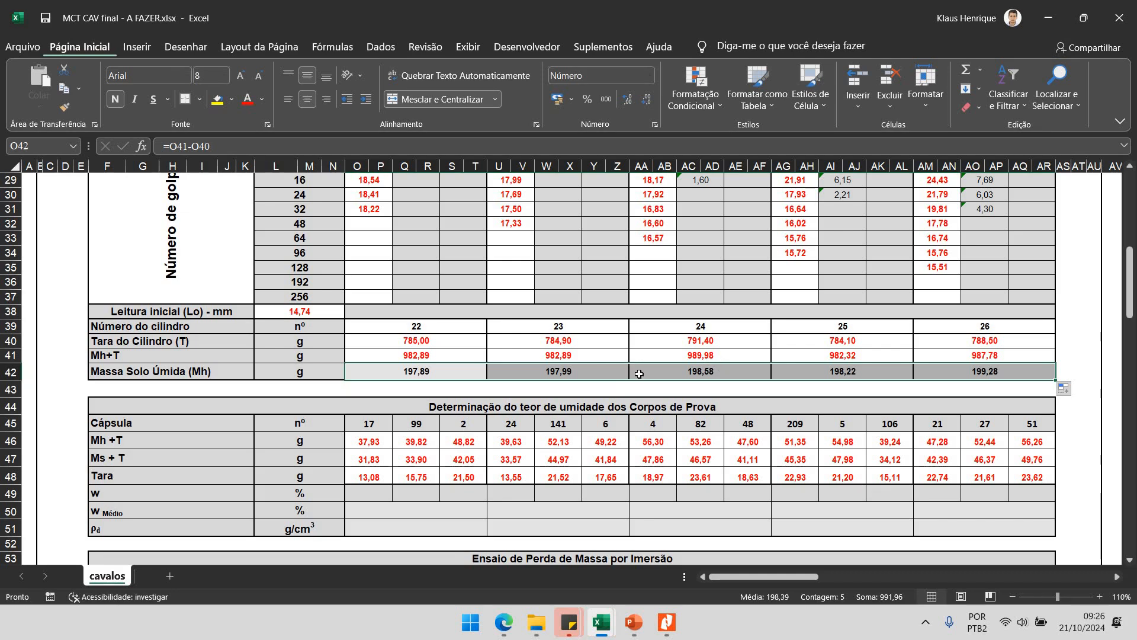
Compare the Massa de Solo values in row 20 with the Massa Solo Úmida (Mh) values in row 42 for all five points.
scroll(445, 309, up, 6)
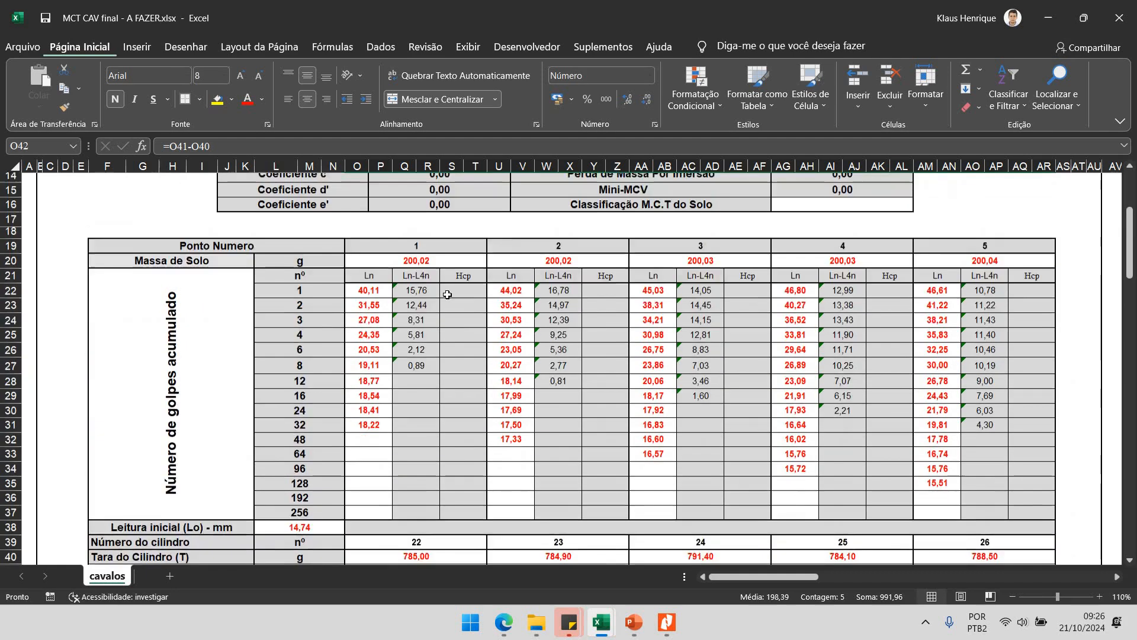
drag(415, 312, 984, 312)
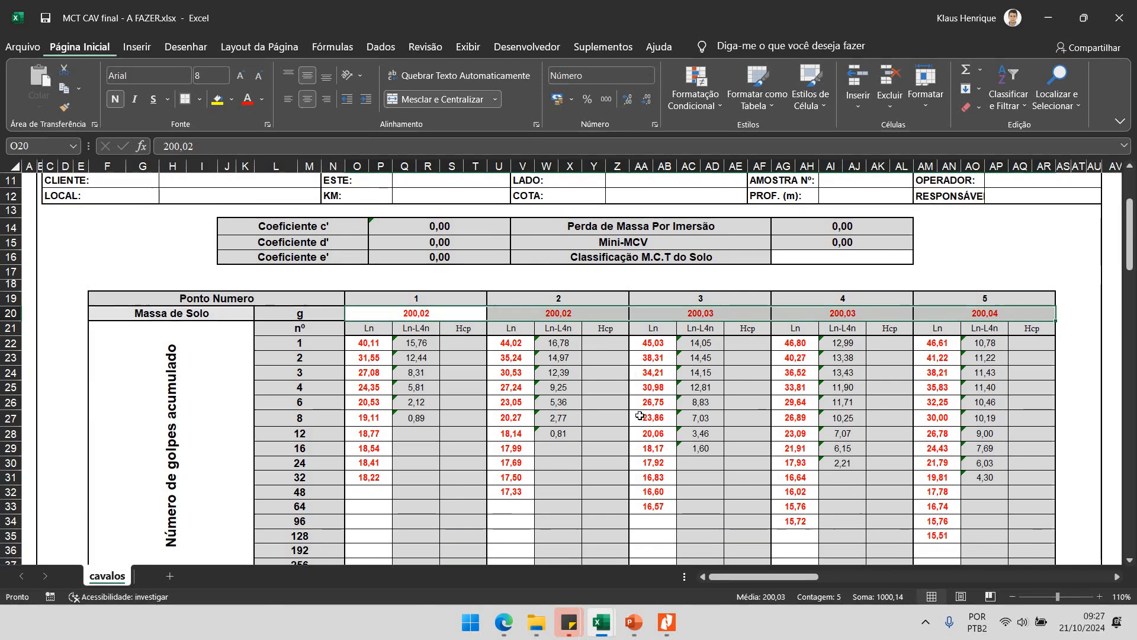
scroll(639, 413, down, 4)
scroll(640, 413, up, 1)
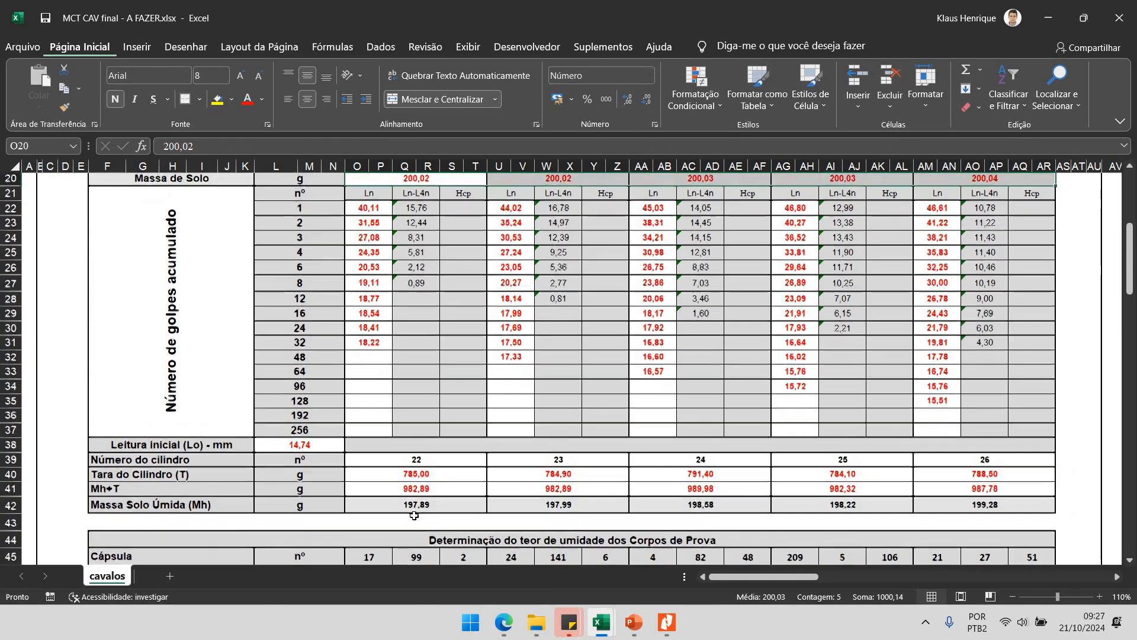
click(426, 505)
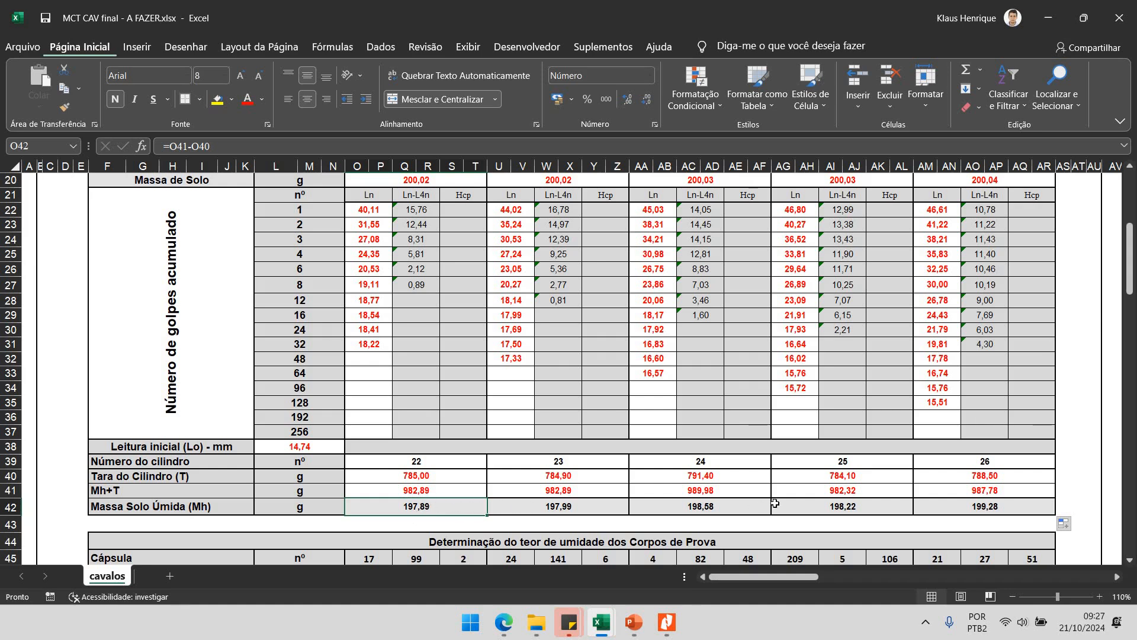
drag(217, 503, 989, 501)
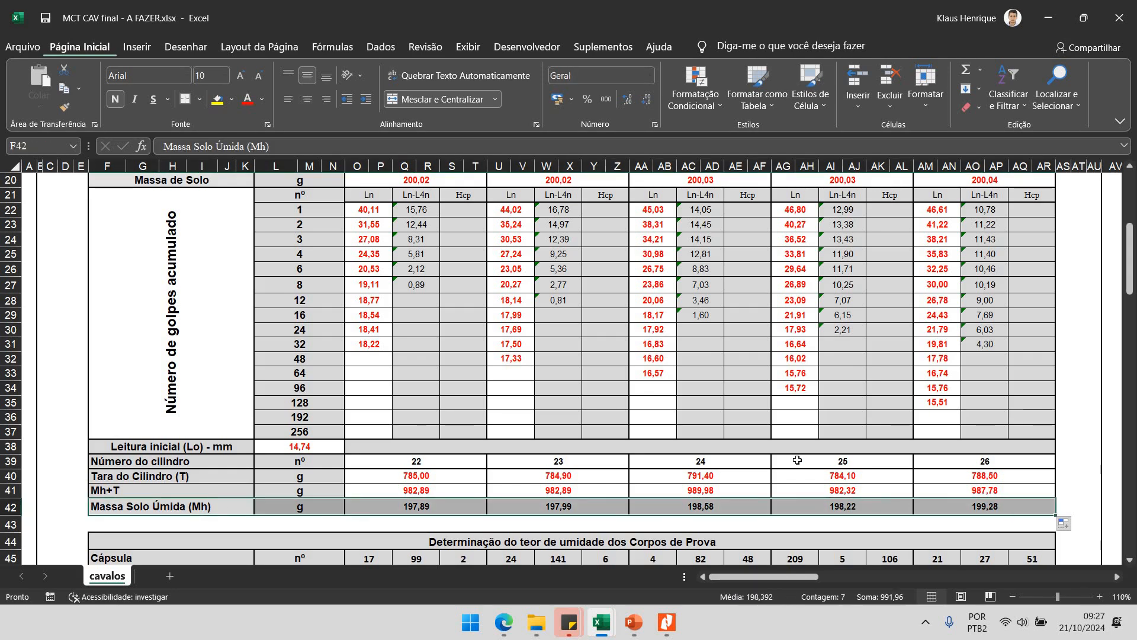
scroll(797, 460, up, 1)
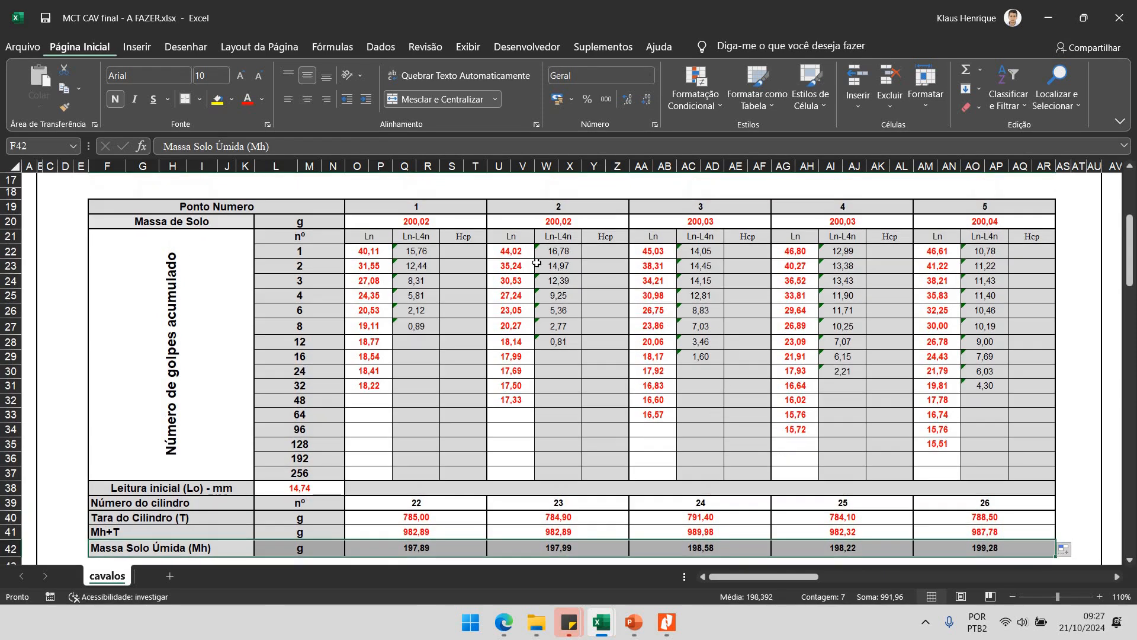
scroll(476, 264, up, 1)
scroll(478, 256, down, 1)
drag(431, 209, 1012, 223)
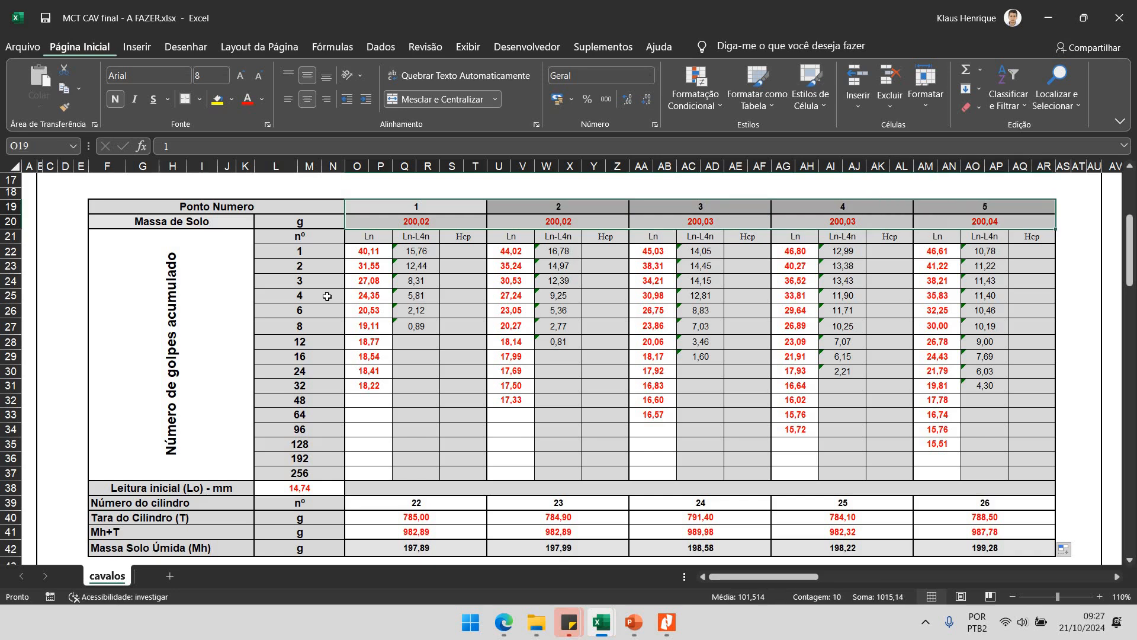
shift+click(433, 222)
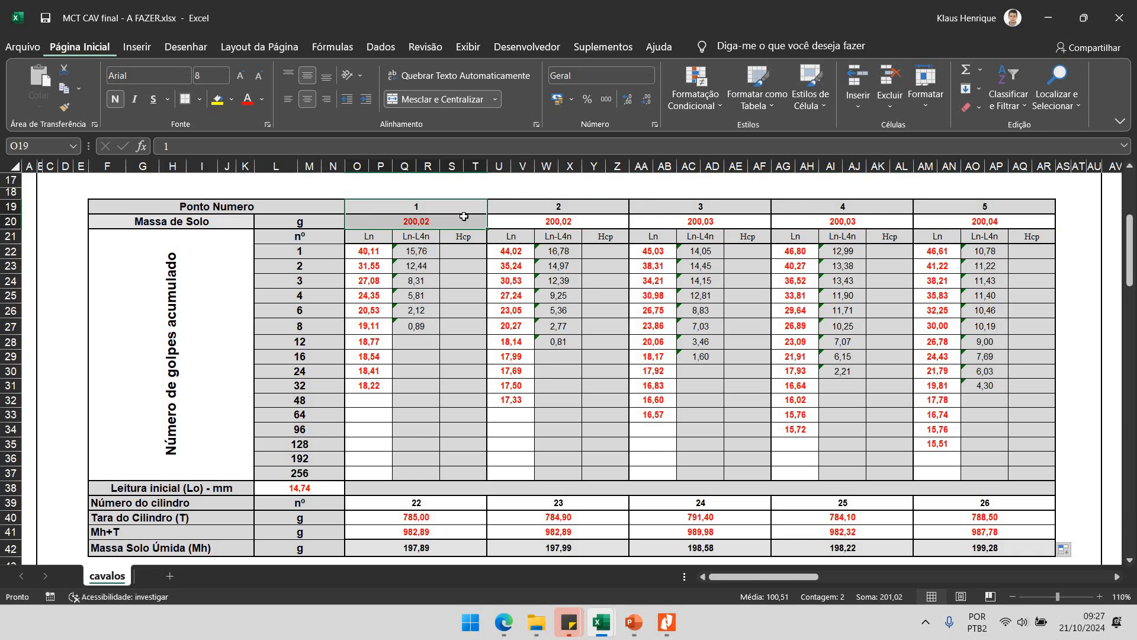
Examine the Mh+T, Ms+T and Tara rows for capsule 17 in the moisture content table as inputs for w.
scroll(564, 291, down, 3)
scroll(580, 308, down, 4)
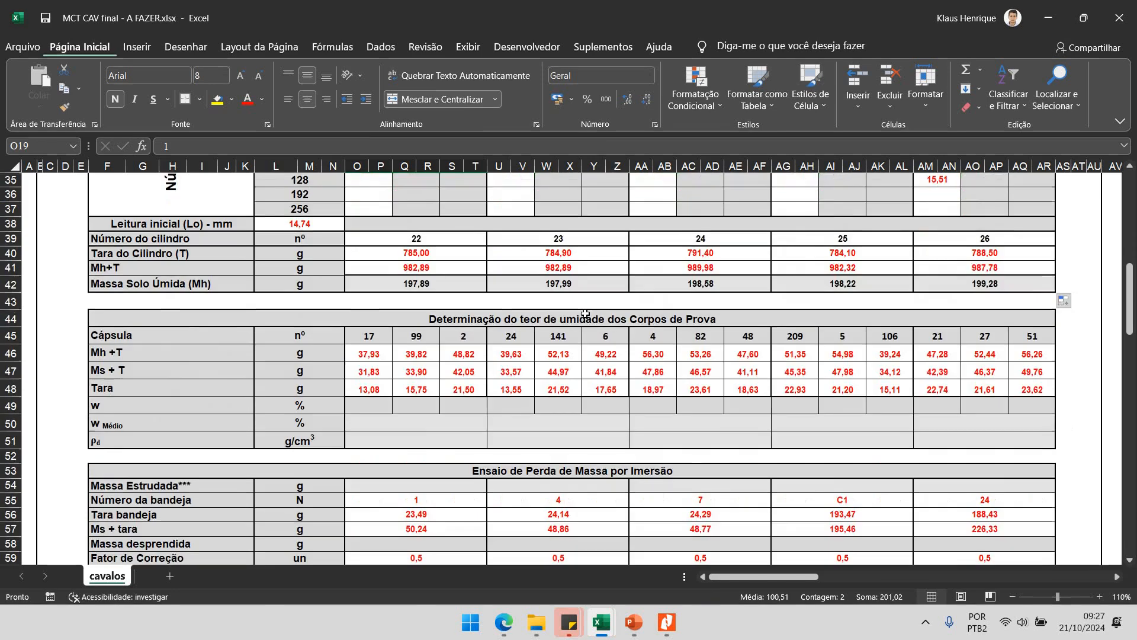
drag(588, 278, 408, 396)
click(369, 358)
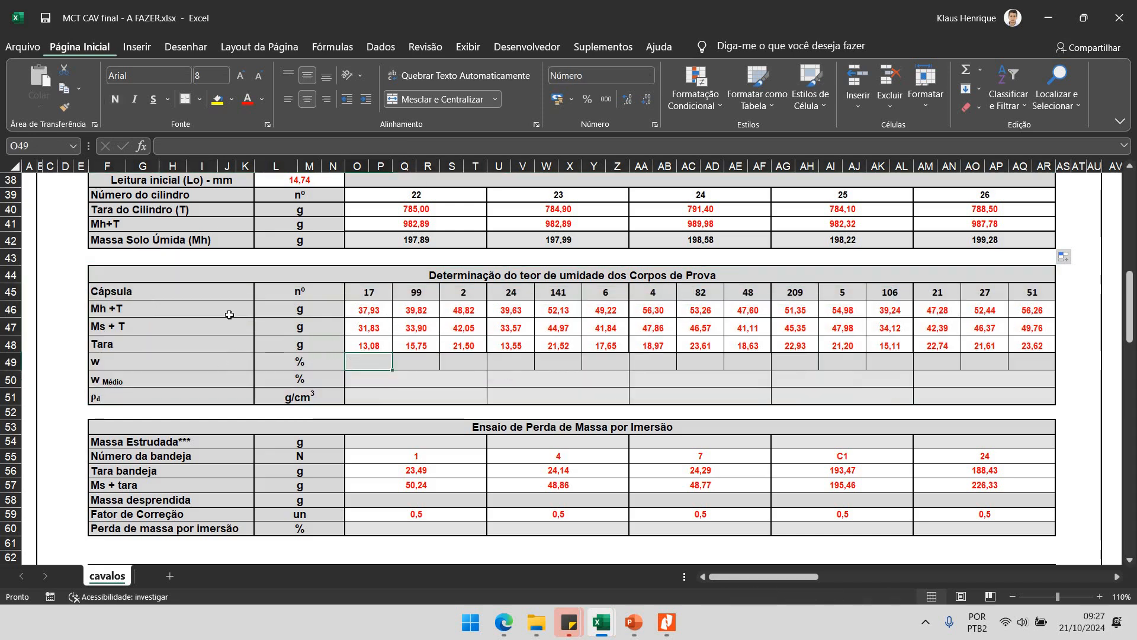
drag(121, 308, 370, 310)
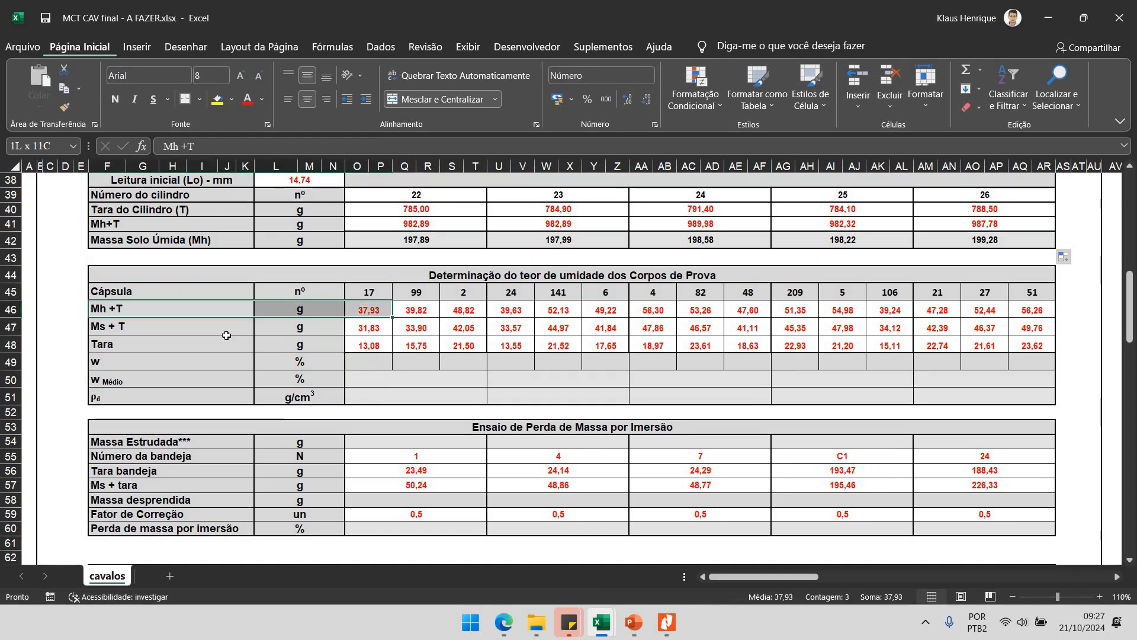
drag(202, 328, 395, 329)
drag(190, 346, 375, 346)
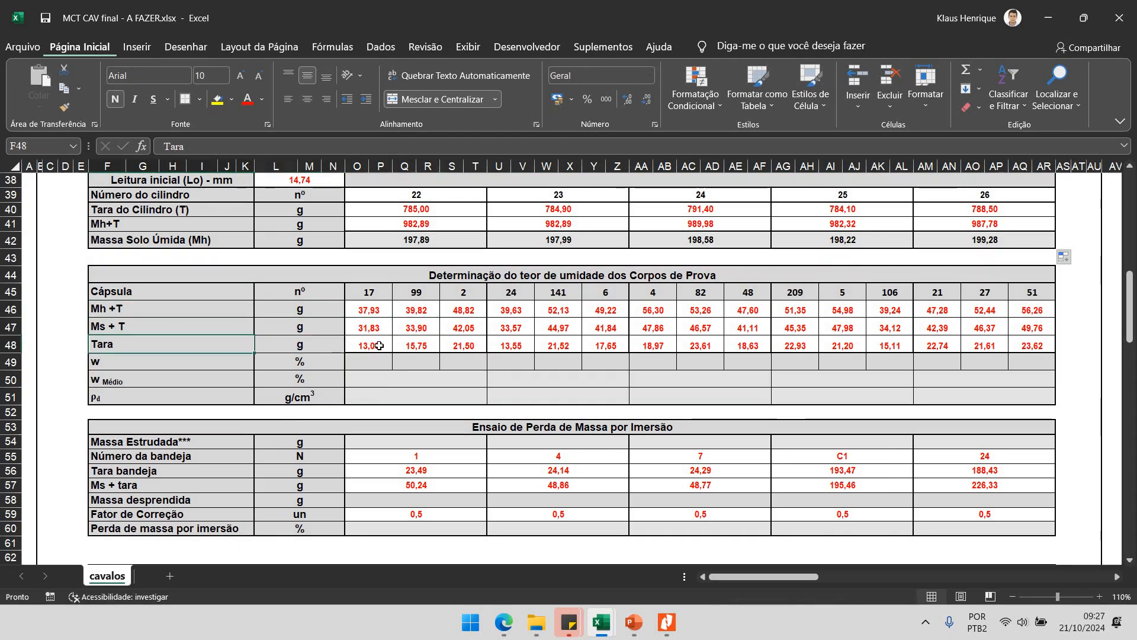
click(113, 309)
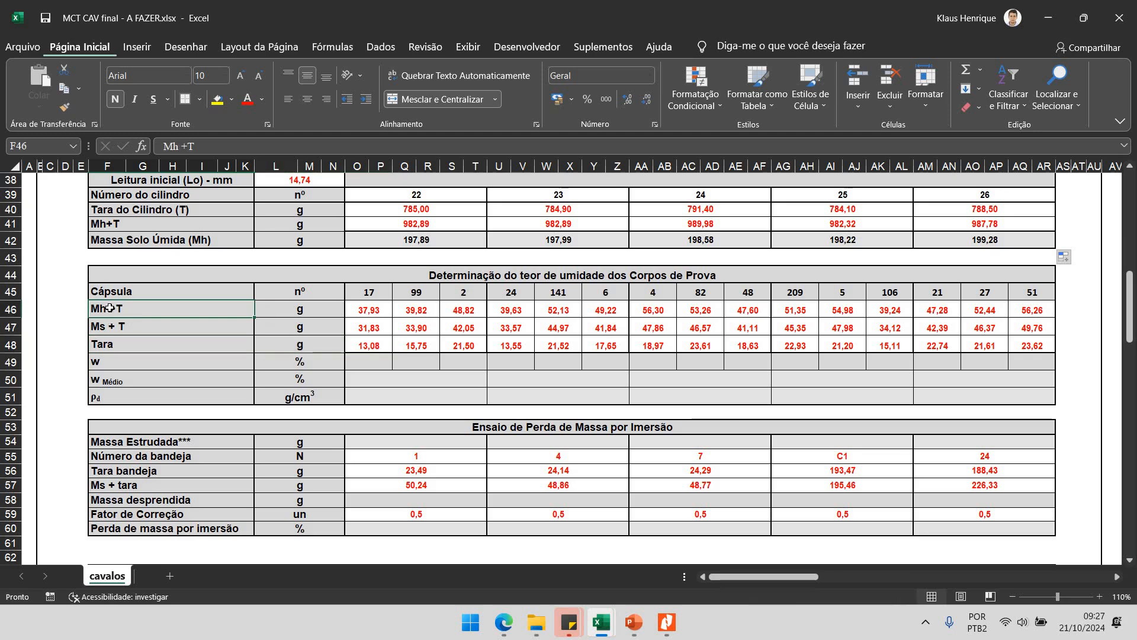
click(135, 330)
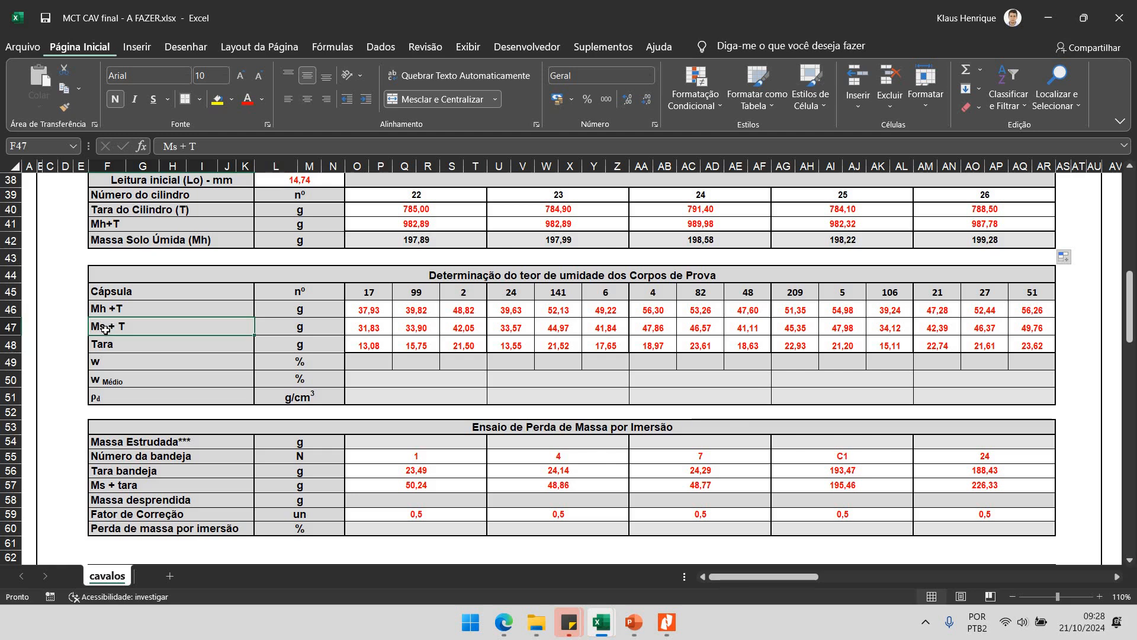
click(133, 350)
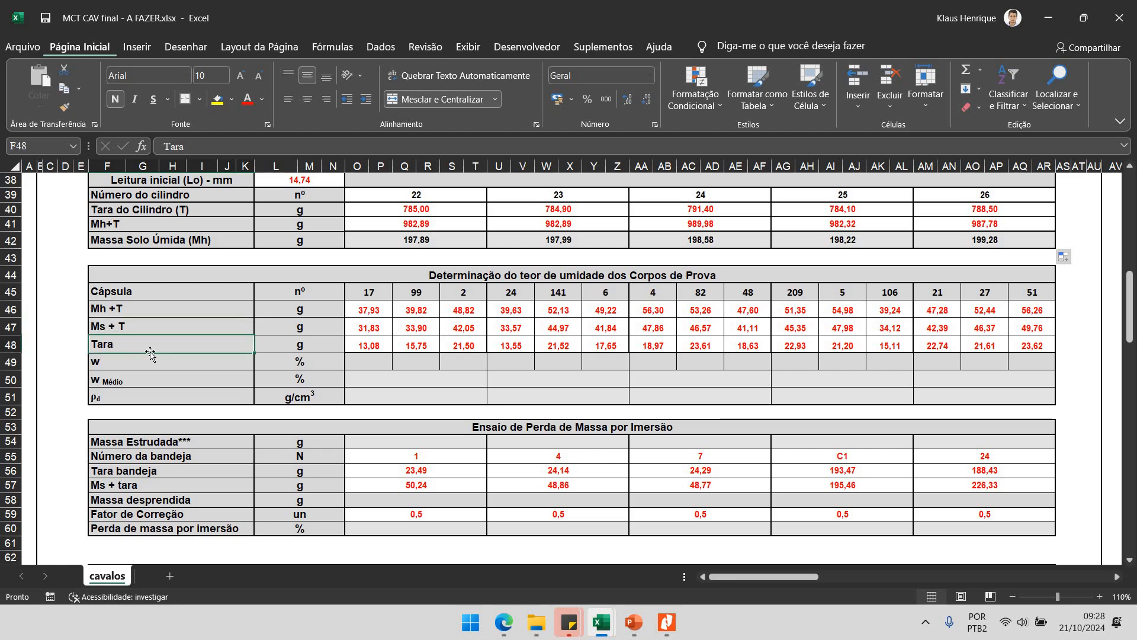
Calculate w for capsule 17 in O49 with =100*(O46-O47)/(O47-O48) and copy the formula across row 49 to the remaining capsules.
click(368, 363)
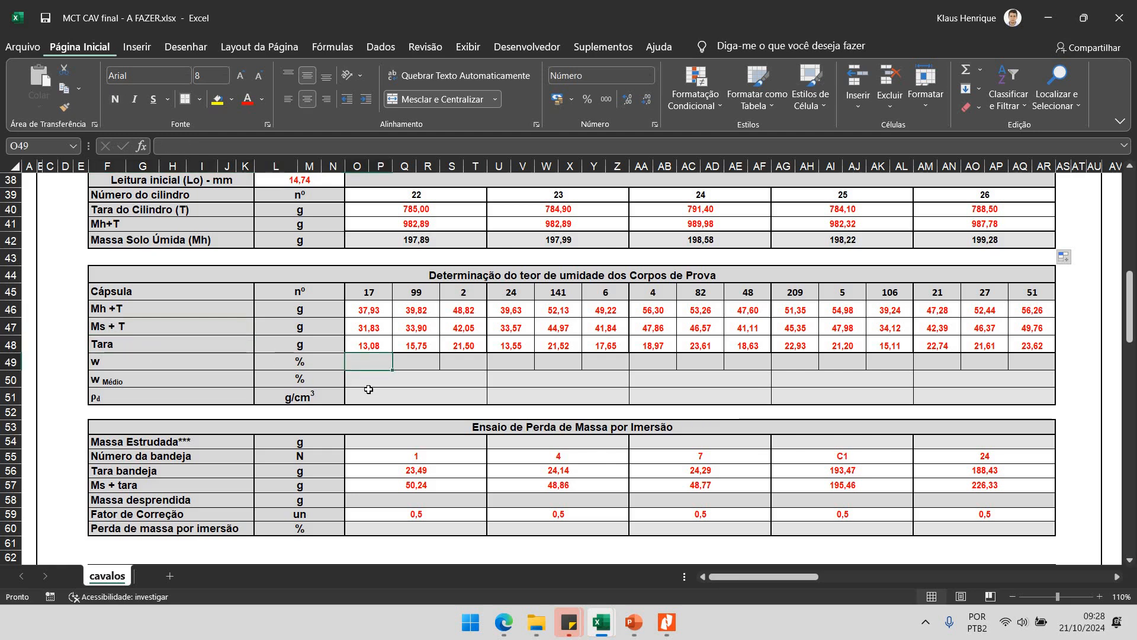
text(=)
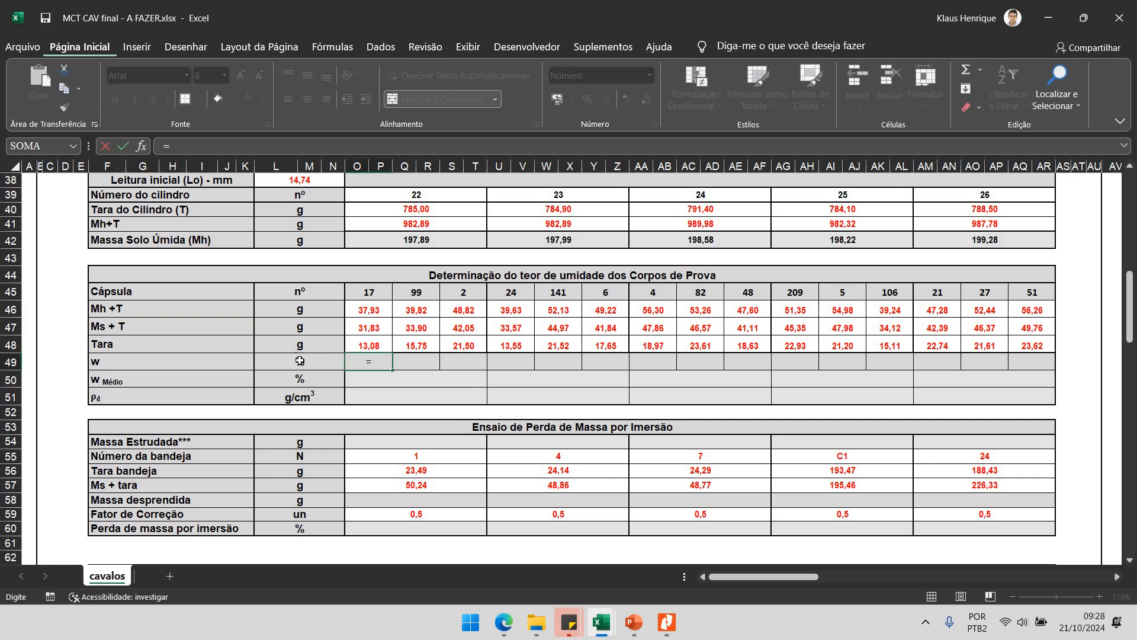
text(100*)
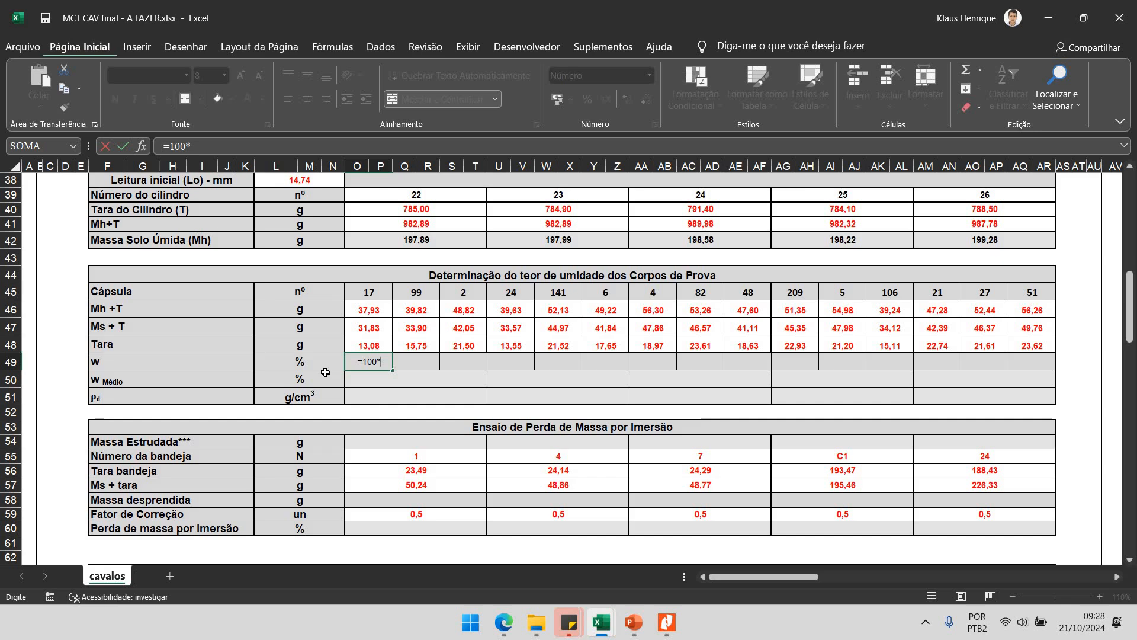
text(()
click(366, 310)
text(-)
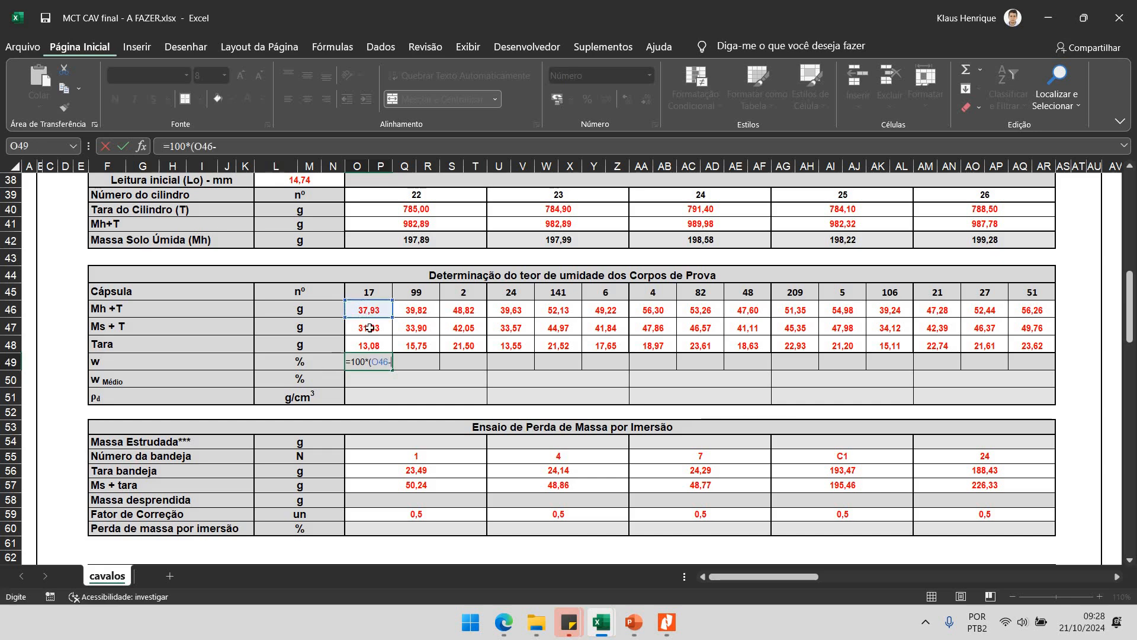
click(371, 328)
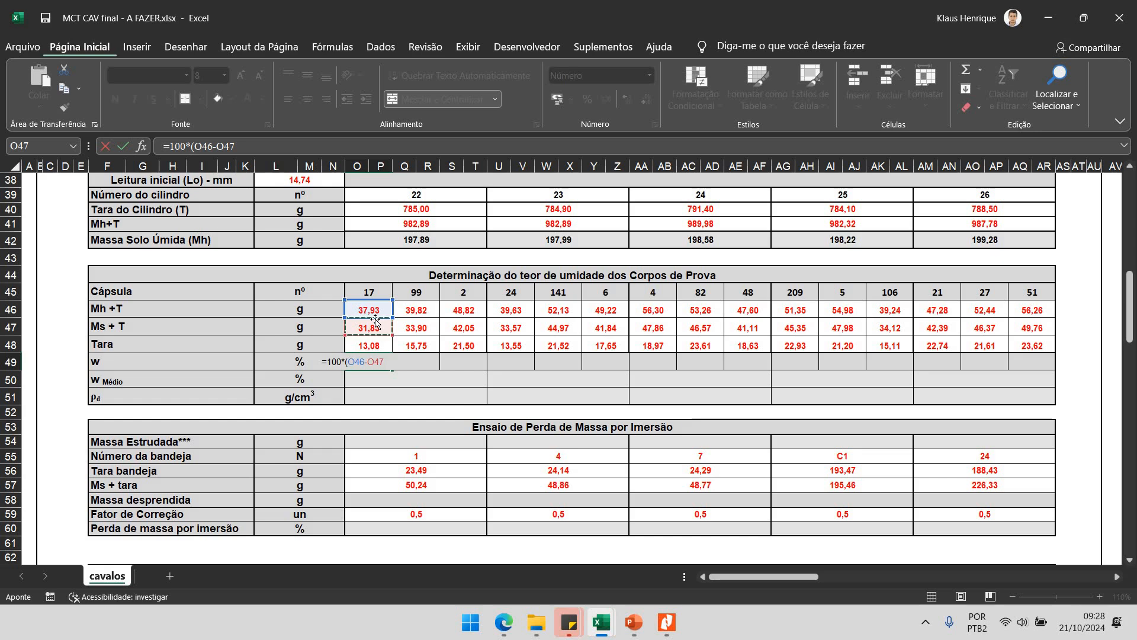
text()/()
click(373, 330)
text(-)
click(377, 347)
text())
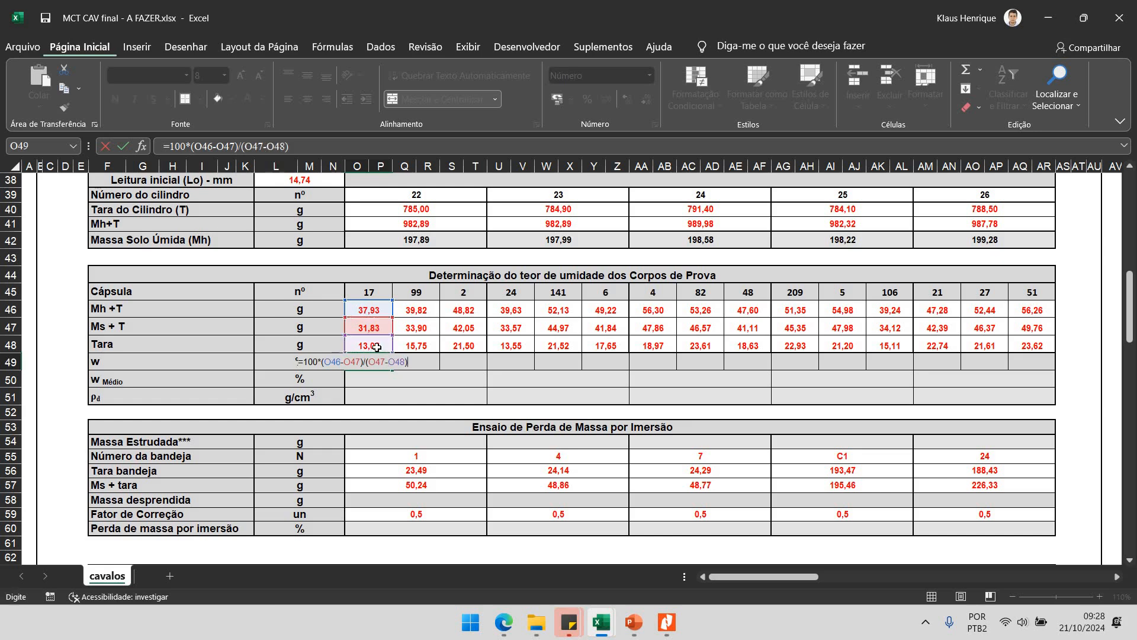
key(Return)
click(385, 364)
drag(392, 371, 1034, 364)
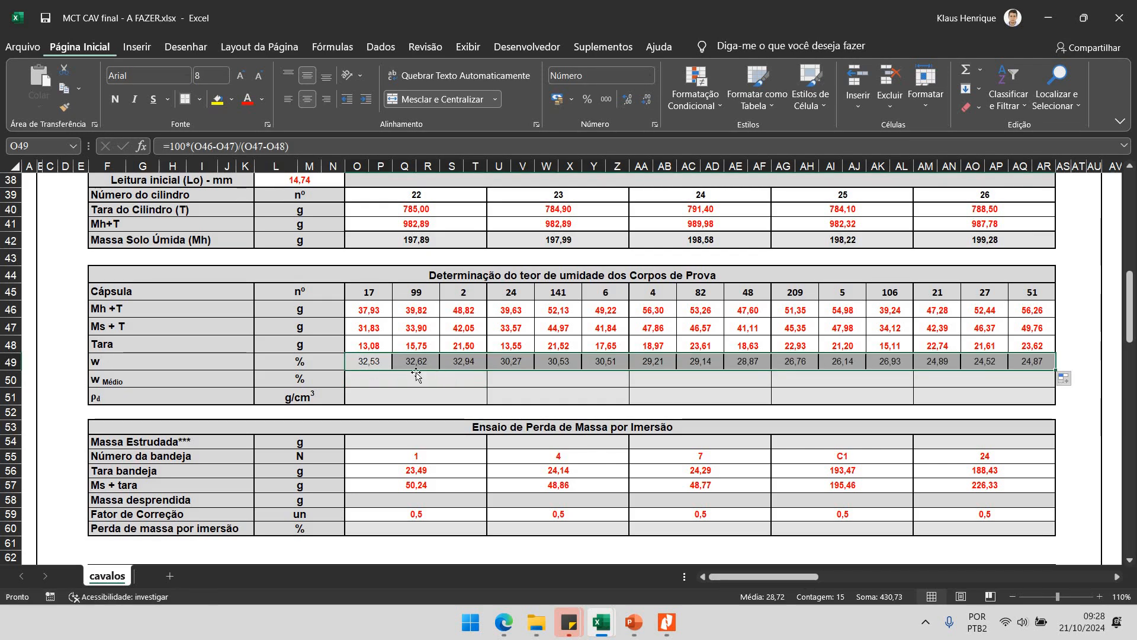
Calculate point 1's w Médio in O50 with =MÉDIA(O49:T49) and copy the formula across row 50 to points 2 through 5.
click(405, 385)
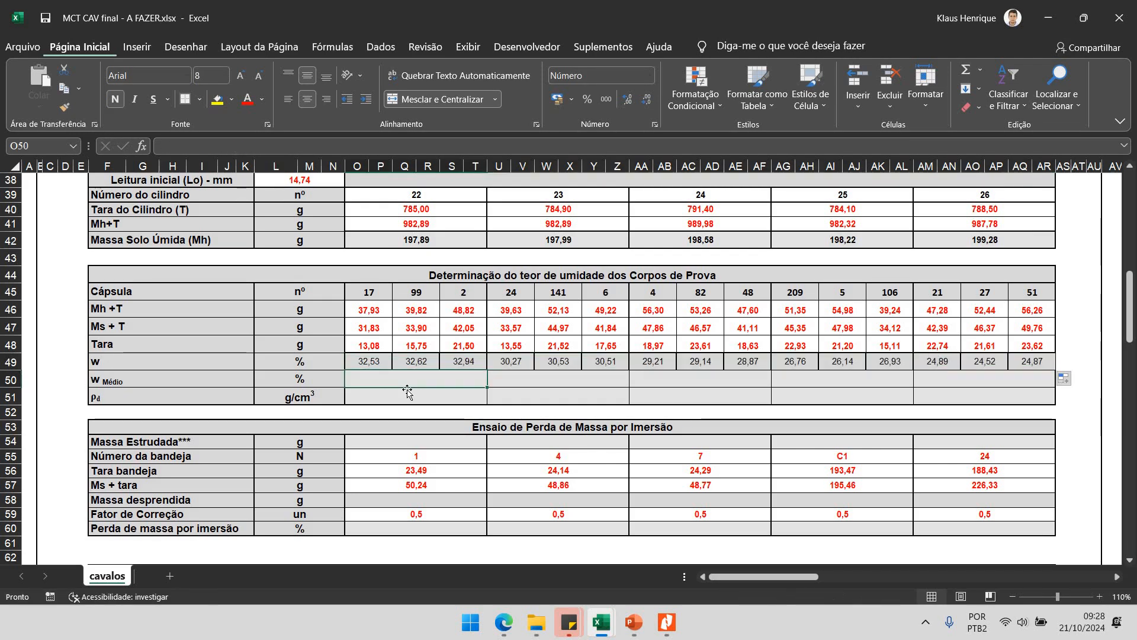
text(=)
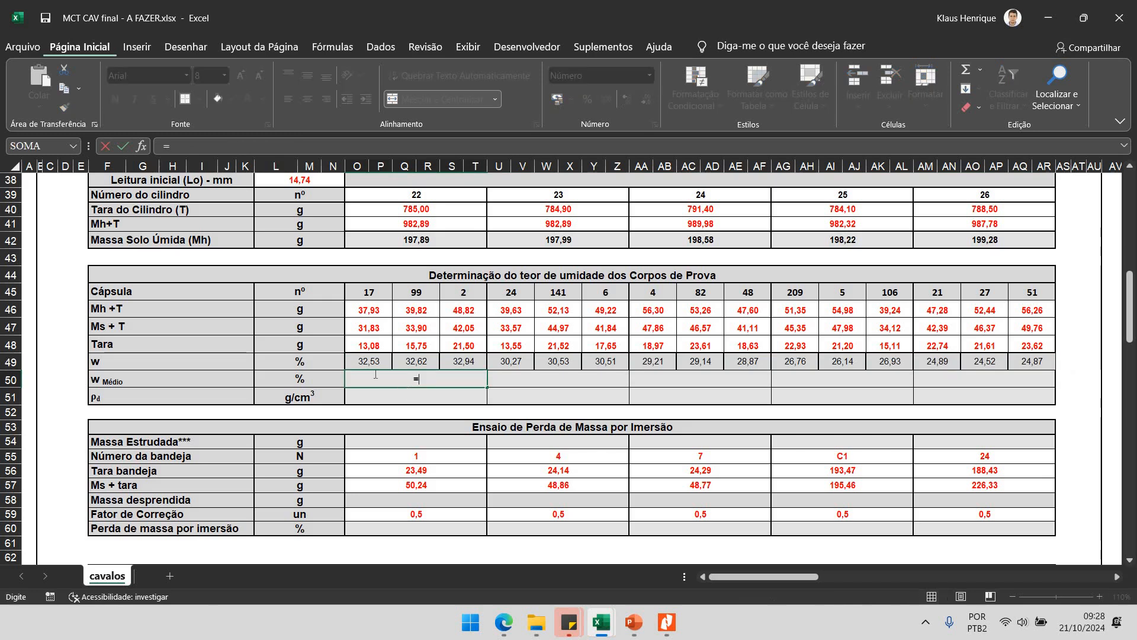
text(média()
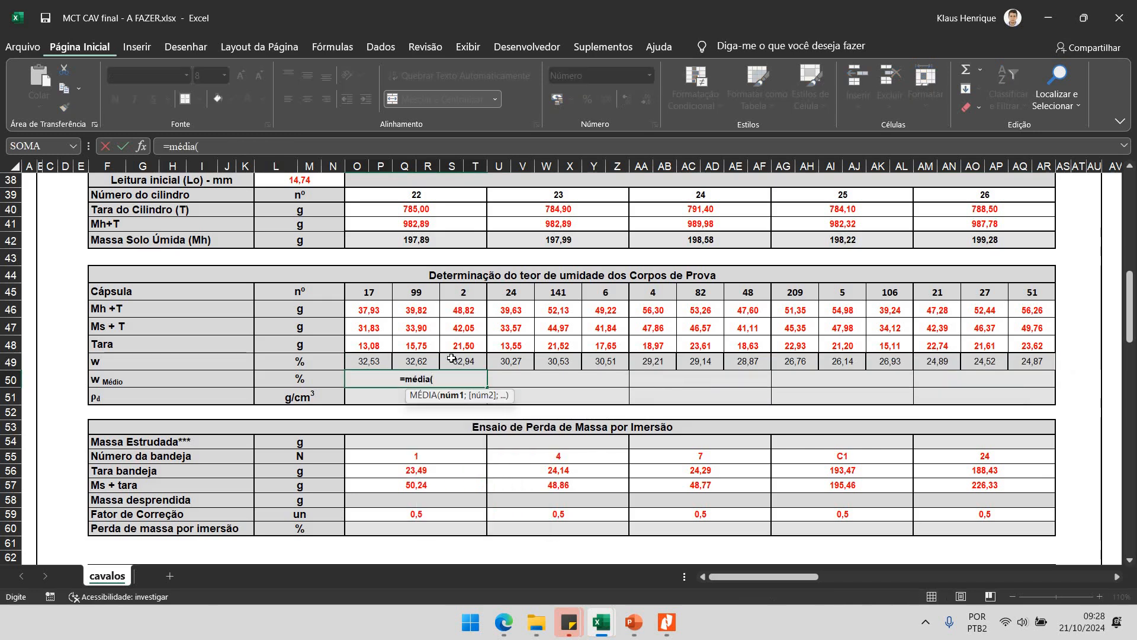
drag(369, 361, 975, 383)
key(Return)
click(459, 373)
double_click(458, 379)
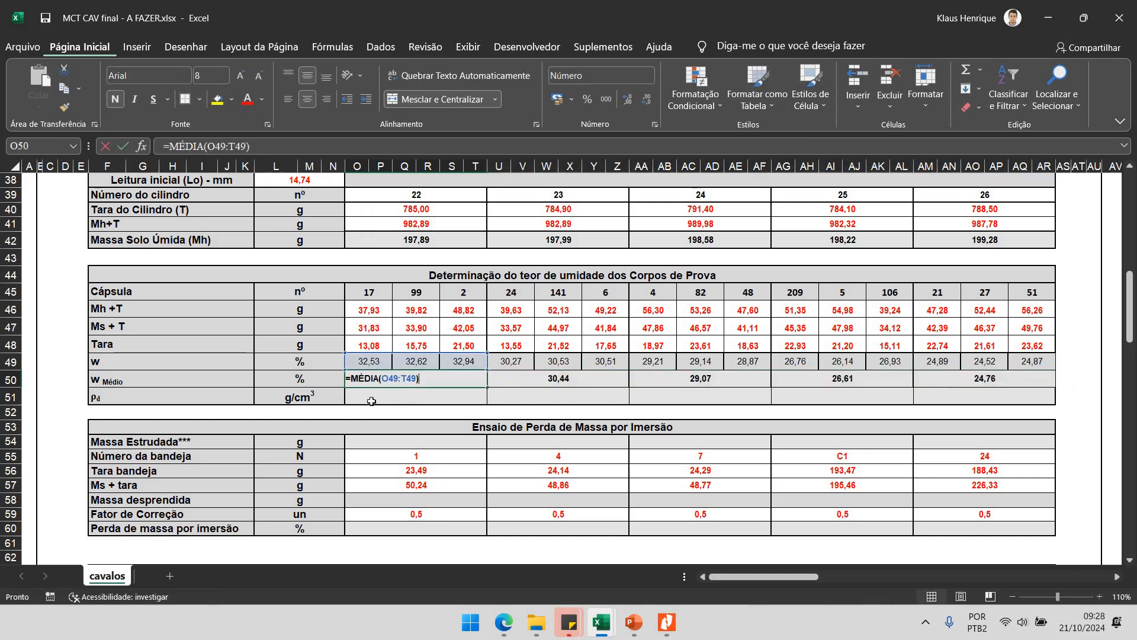
key(Escape)
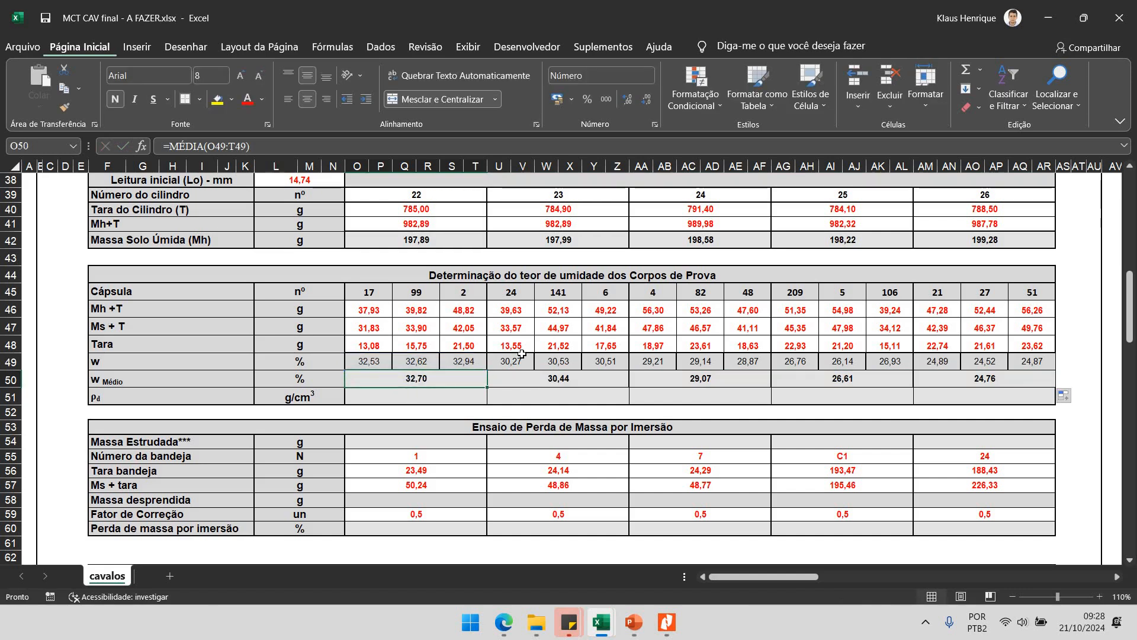
click(175, 242)
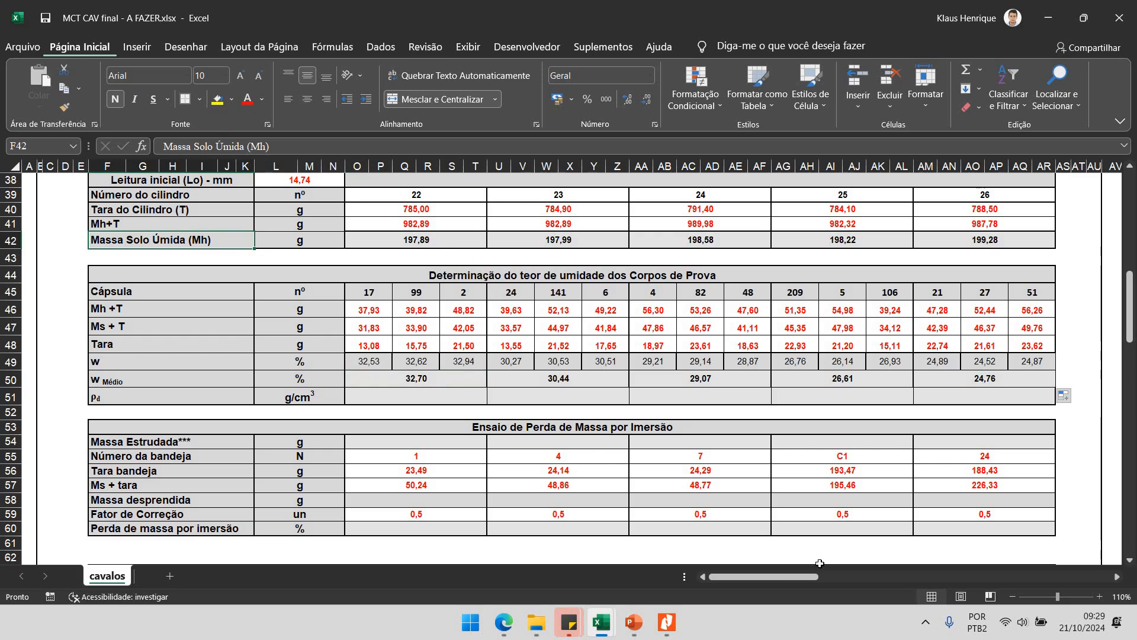
drag(768, 578, 666, 561)
scroll(252, 290, up, 1)
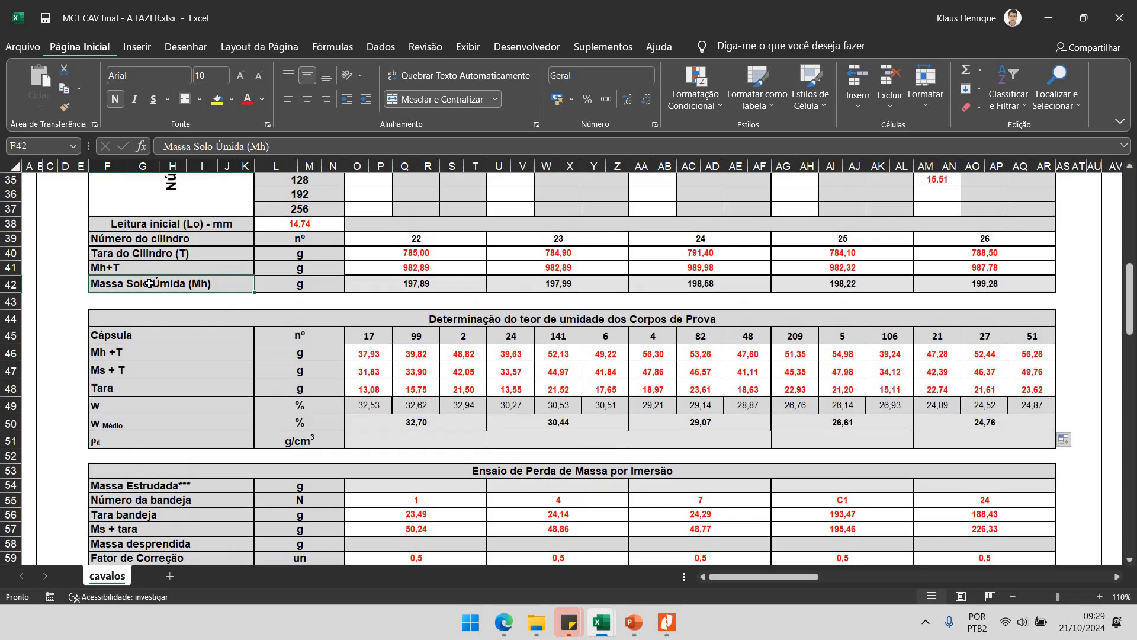
right_click(11, 302)
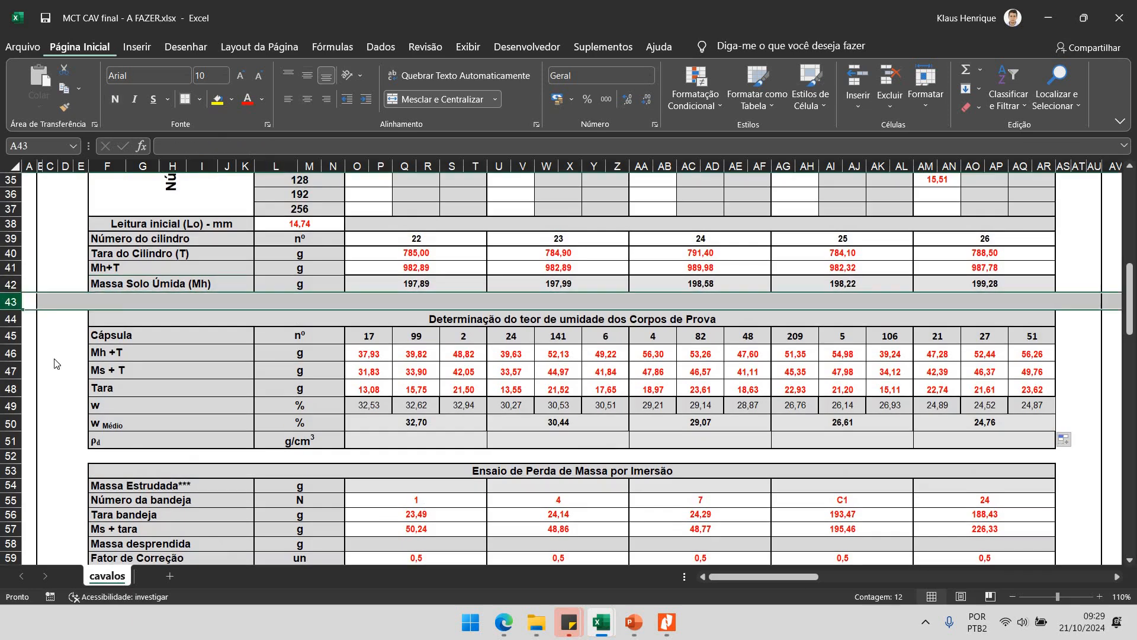
click(54, 410)
mouse_move(797, 575)
mouse_down()
mouse_move(1008, 561)
mouse_move(795, 560)
mouse_up()
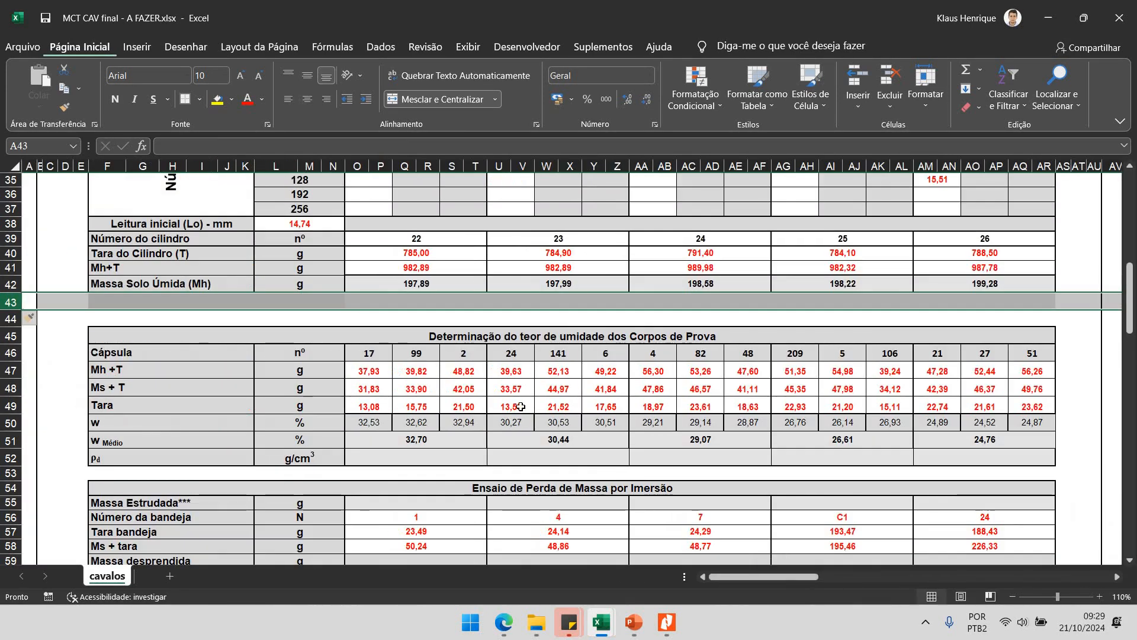
key(ctrl+z)
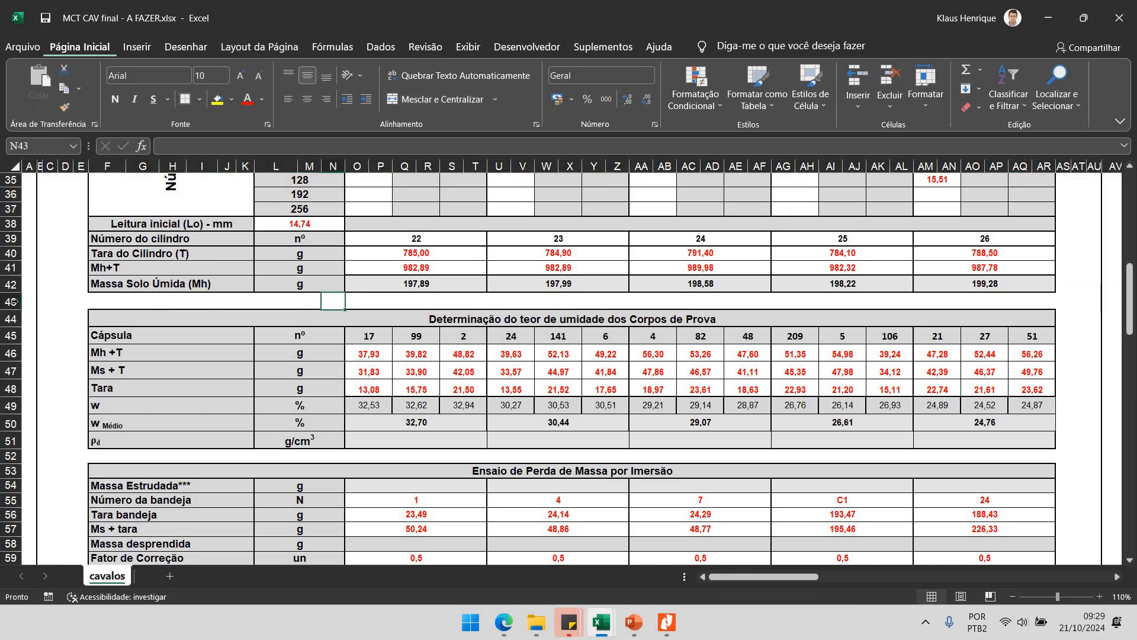
Copy the Massa Solo Úmida (Mh) row into row 43 and rename its label as Massa Solo seca (Ms).
drag(139, 284, 951, 286)
key(ctrl+c)
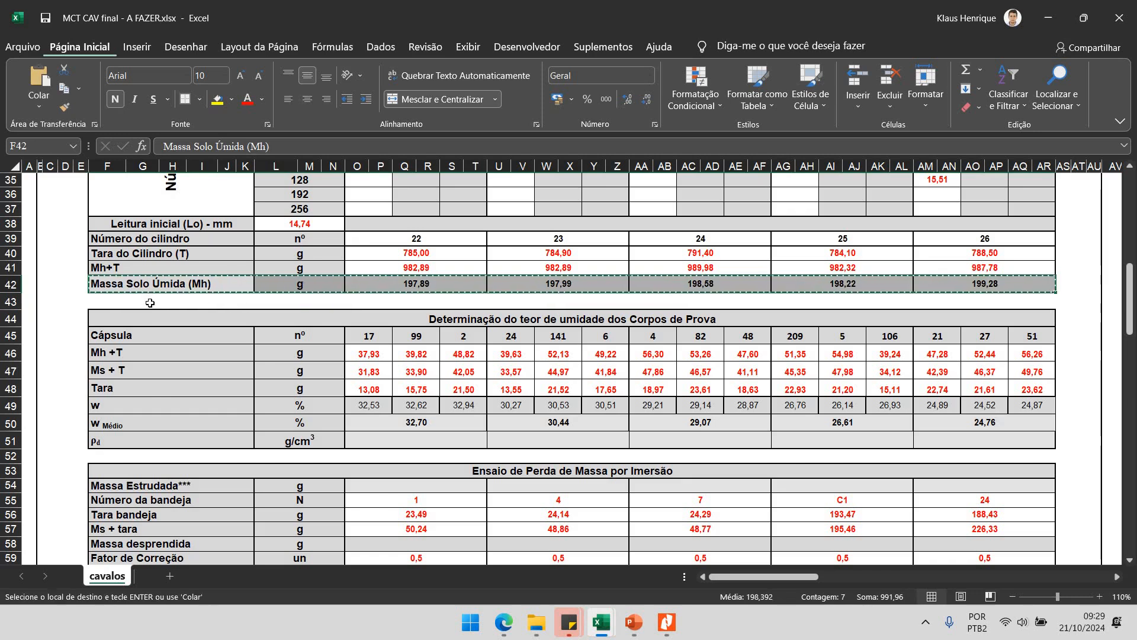
click(114, 303)
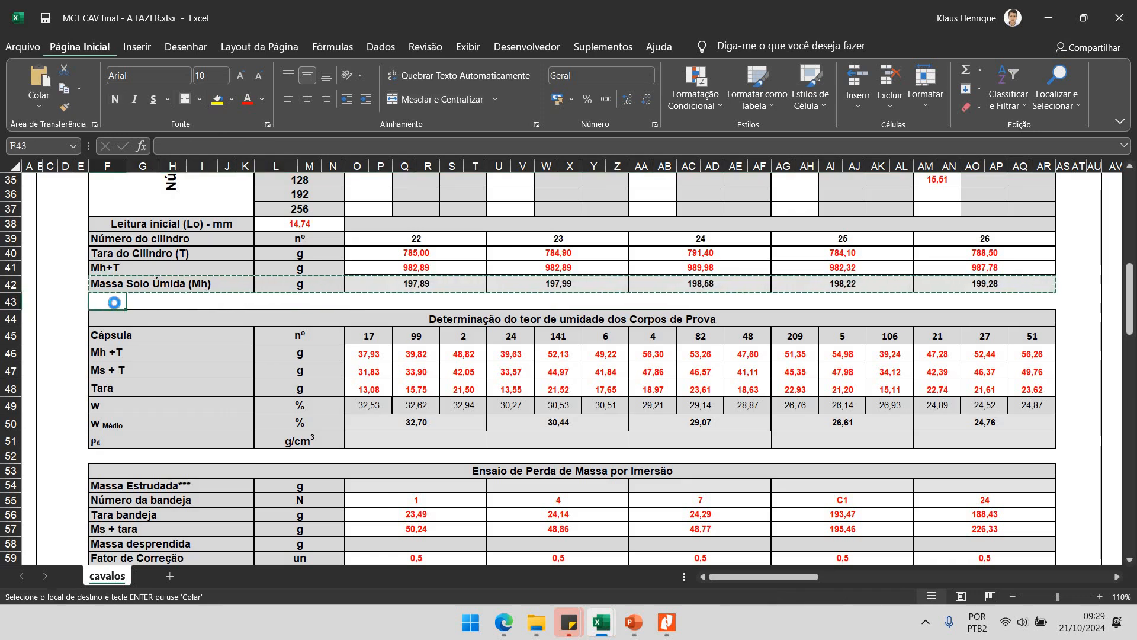
key(ctrl+v)
double_click(159, 303)
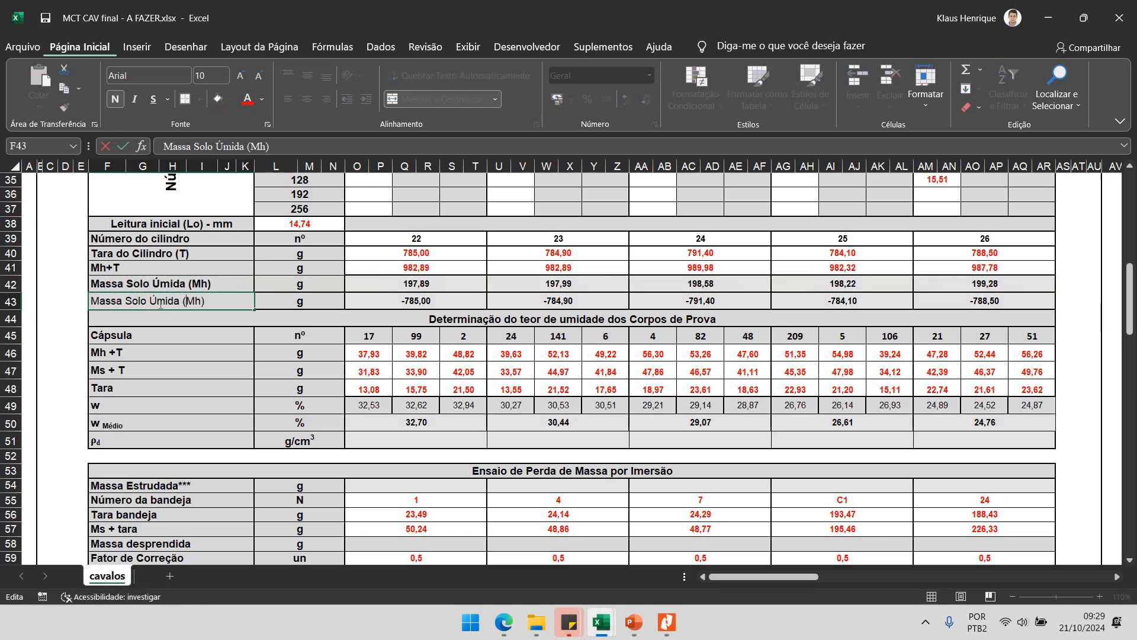
double_click(164, 303)
text(seca)
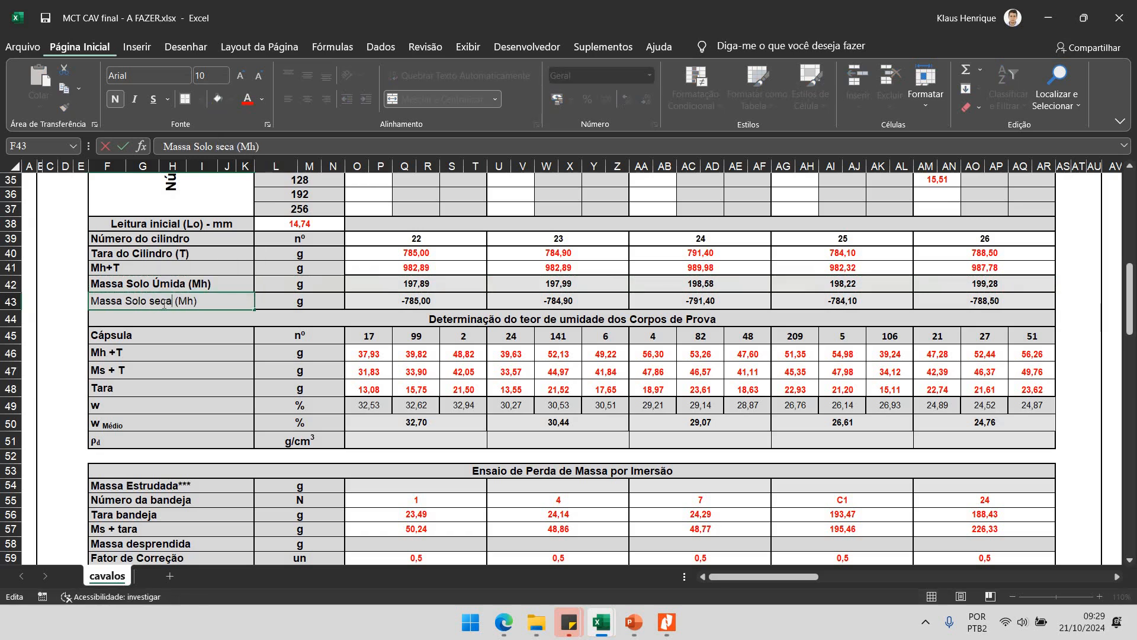
key(BackSpace)
text(s)
key(Return)
Clear the copied values of all five points in the Massa Solo seca (Ms) row.
drag(481, 300, 927, 300)
key(Delete)
click(513, 313)
Calculate point 1's dry soil mass in O43 with =O42/(1+O50/100) and copy the formula across row 43 to points 2 through 5.
click(464, 297)
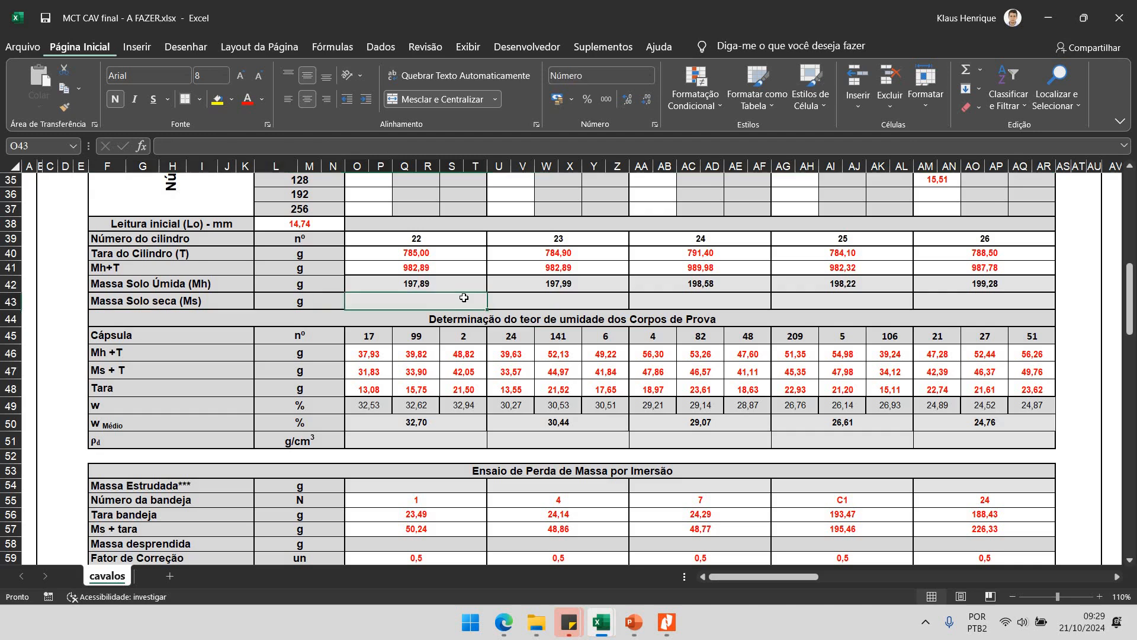
text(=)
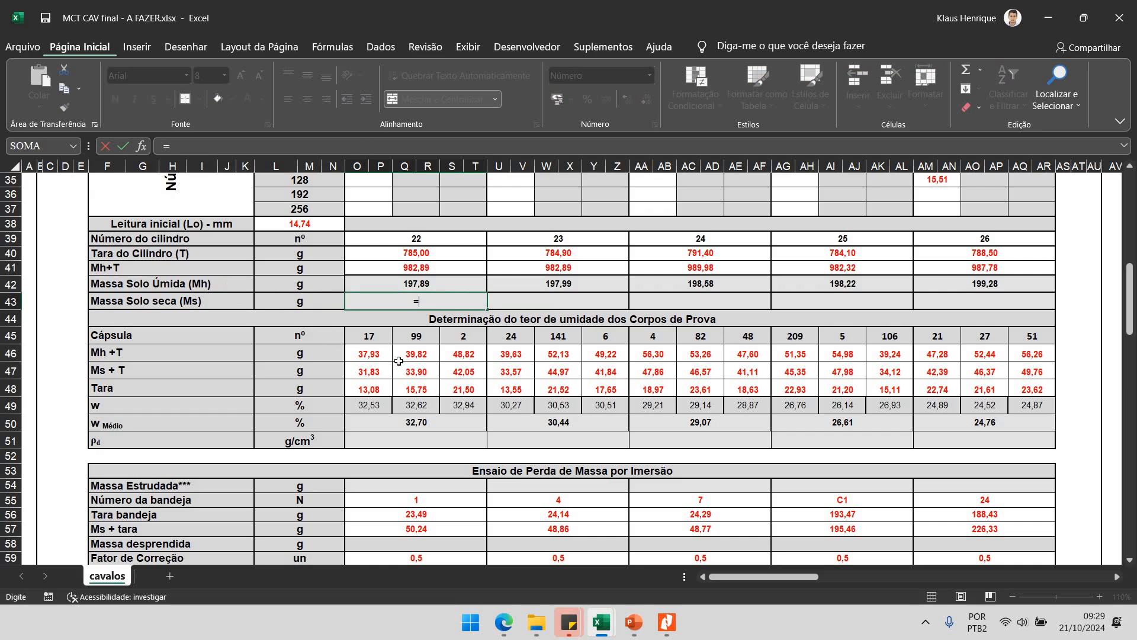
click(374, 286)
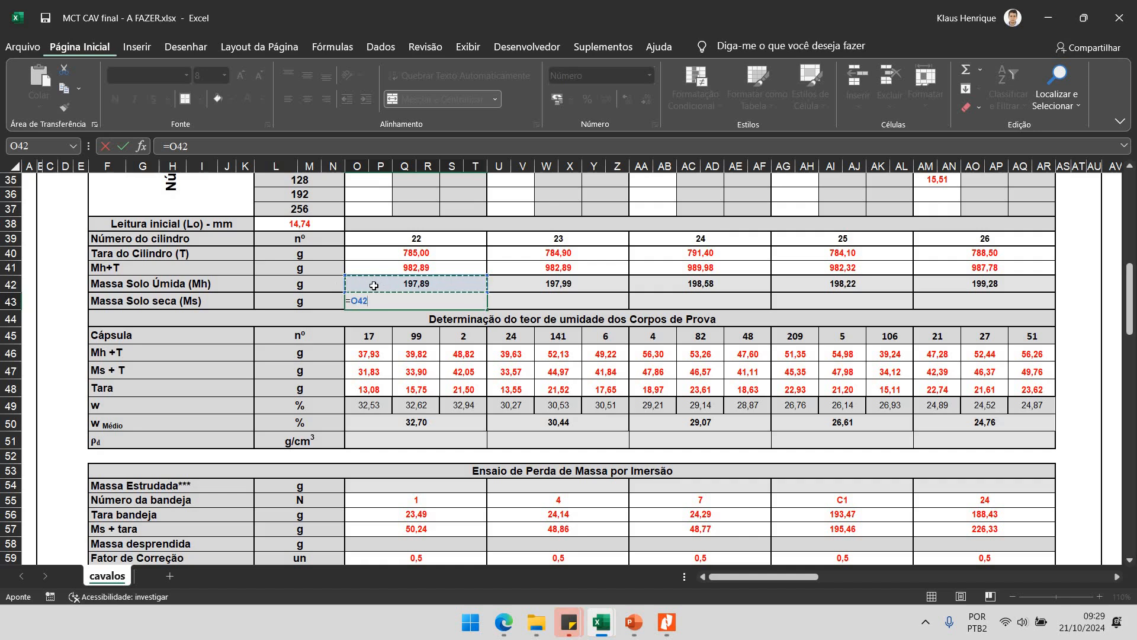
text(/(1+)
click(424, 423)
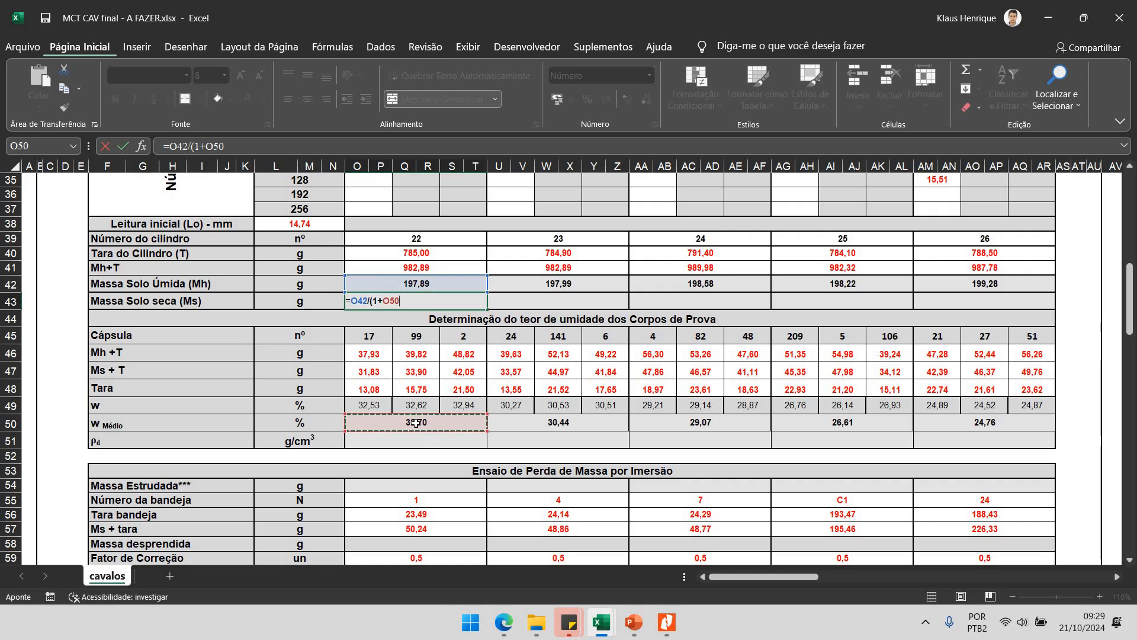
text(/100)
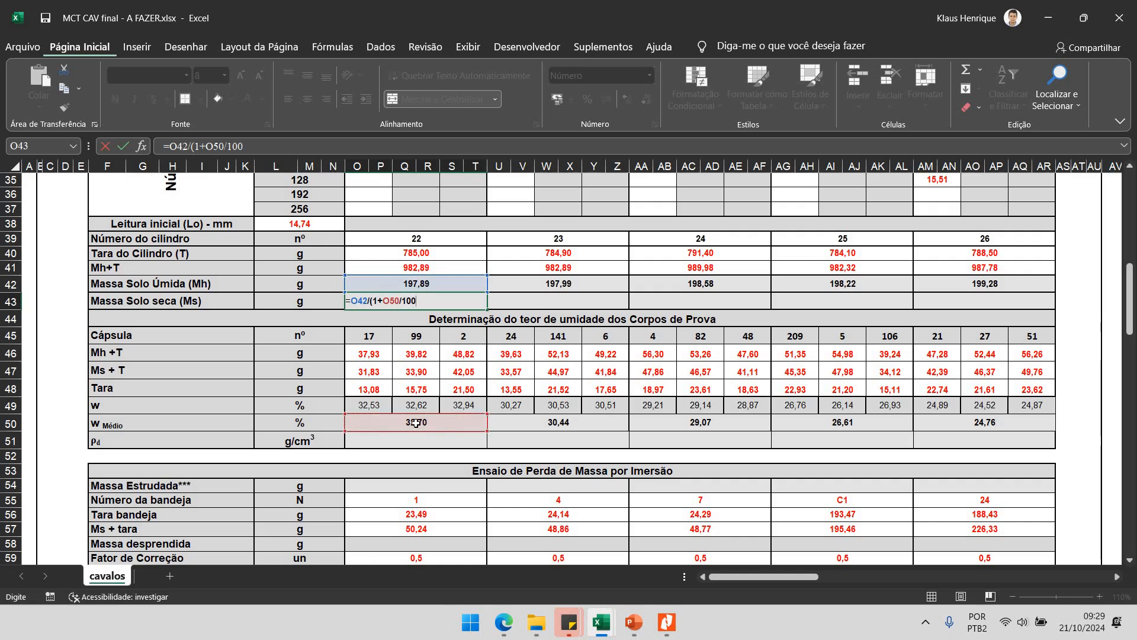
text())
key(Return)
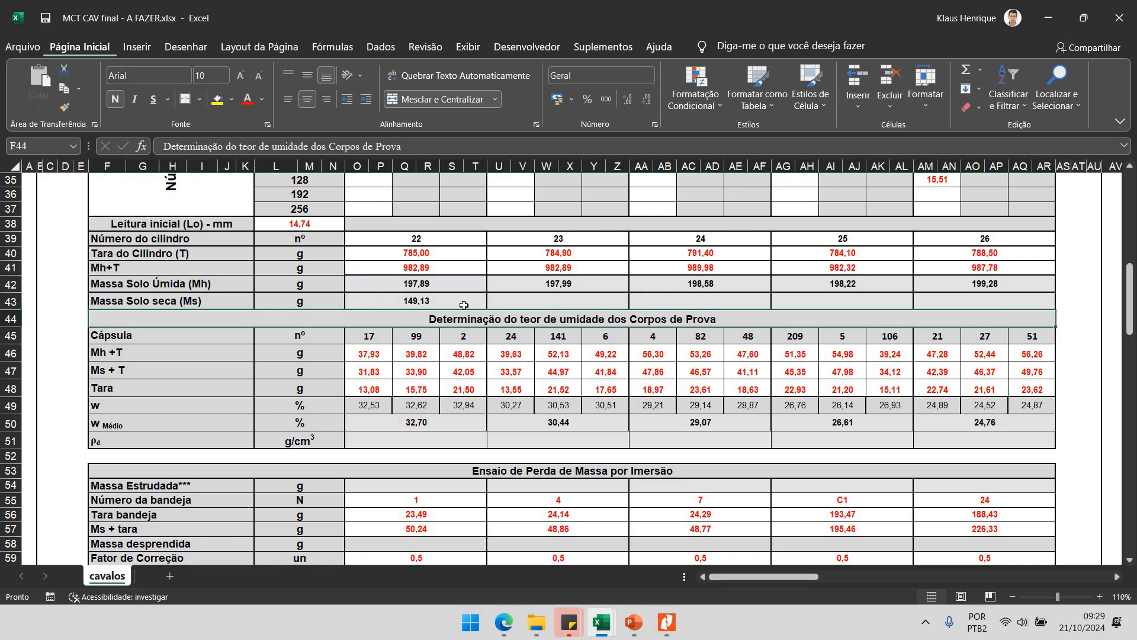
click(485, 305)
drag(908, 308, 1051, 307)
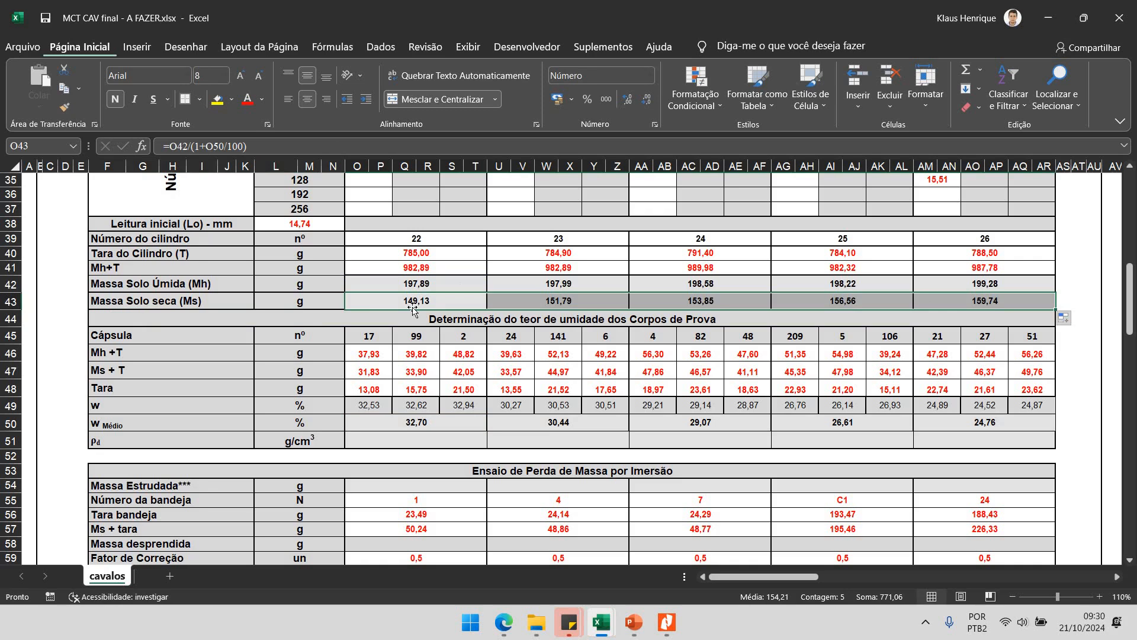
Examine the empty ρd row and the tables above and below it for the specimen heights and masses a density calculation needs.
click(426, 445)
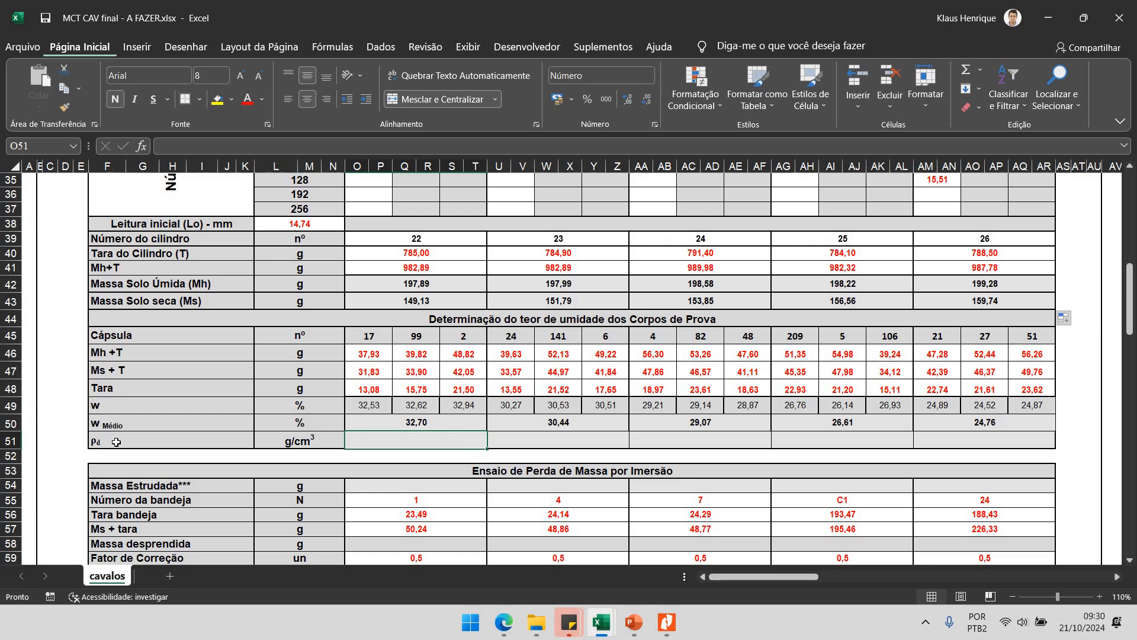
click(153, 444)
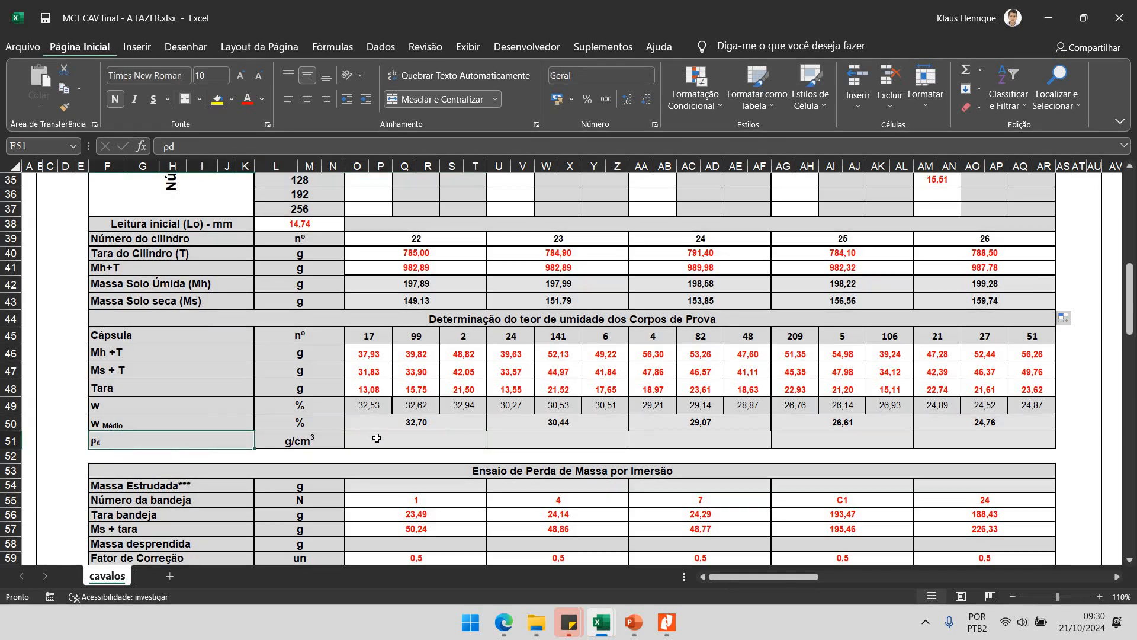
click(396, 446)
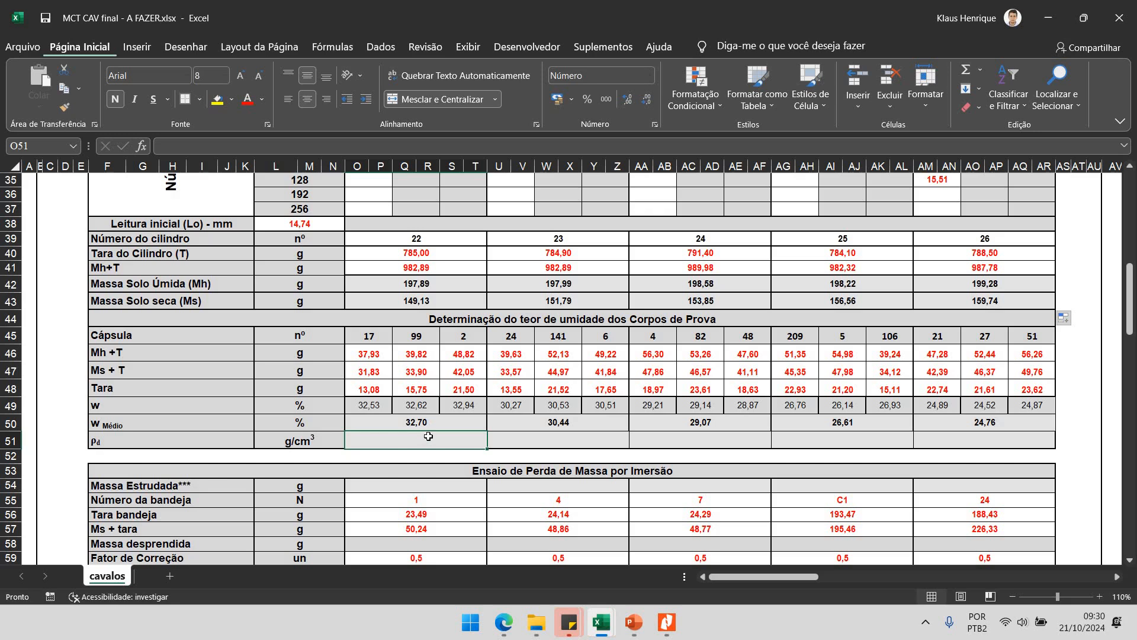
scroll(432, 435, down, 4)
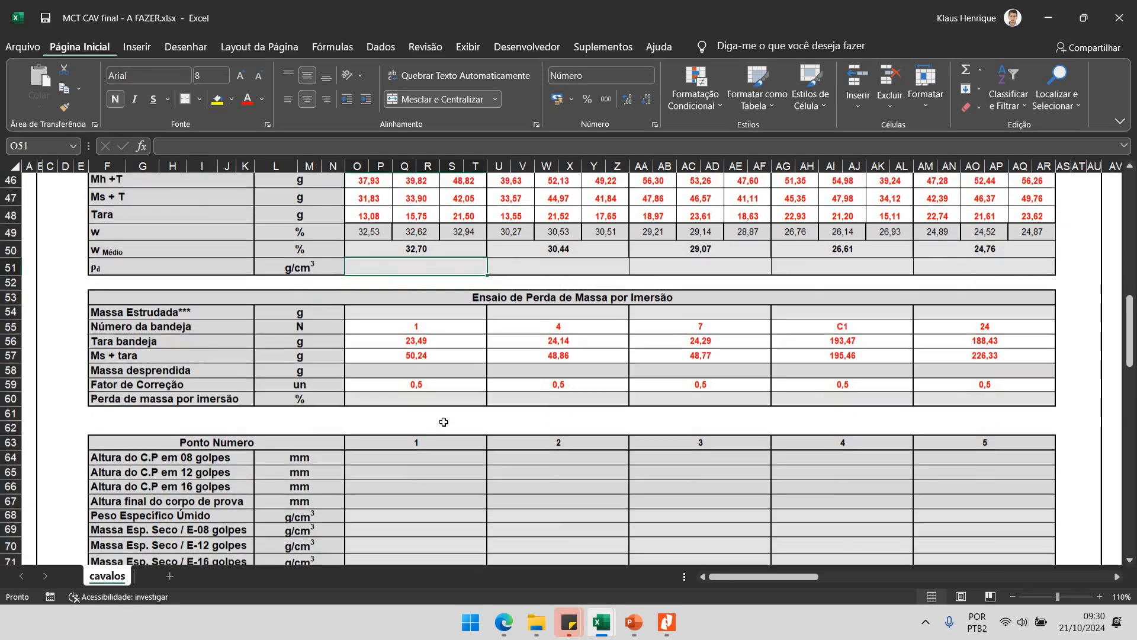
scroll(444, 421, down, 1)
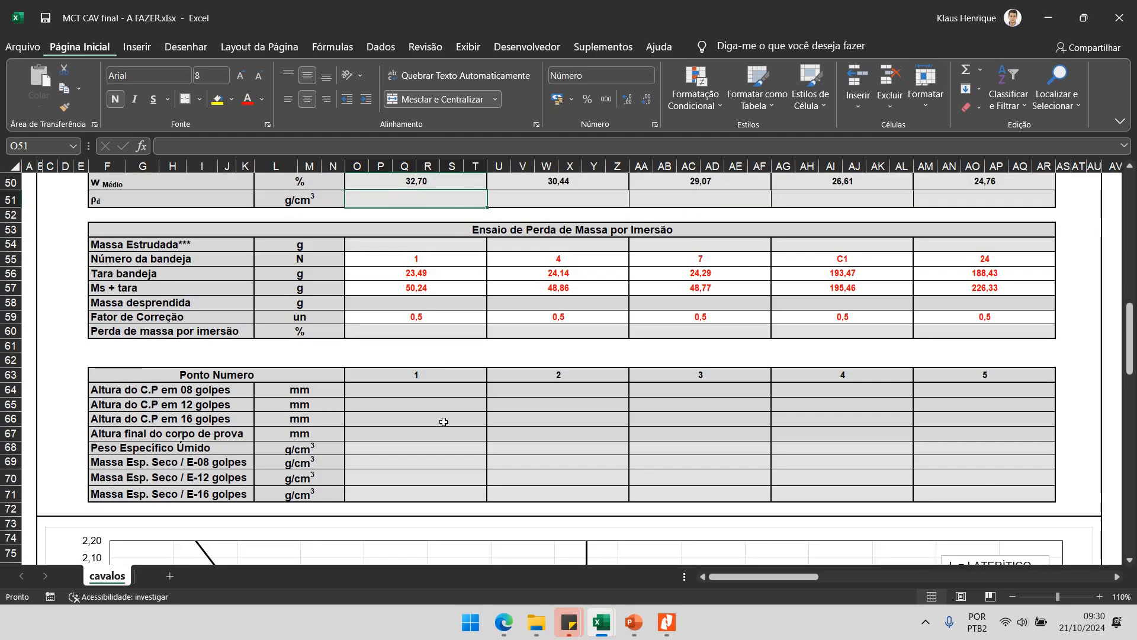
scroll(443, 422, up, 12)
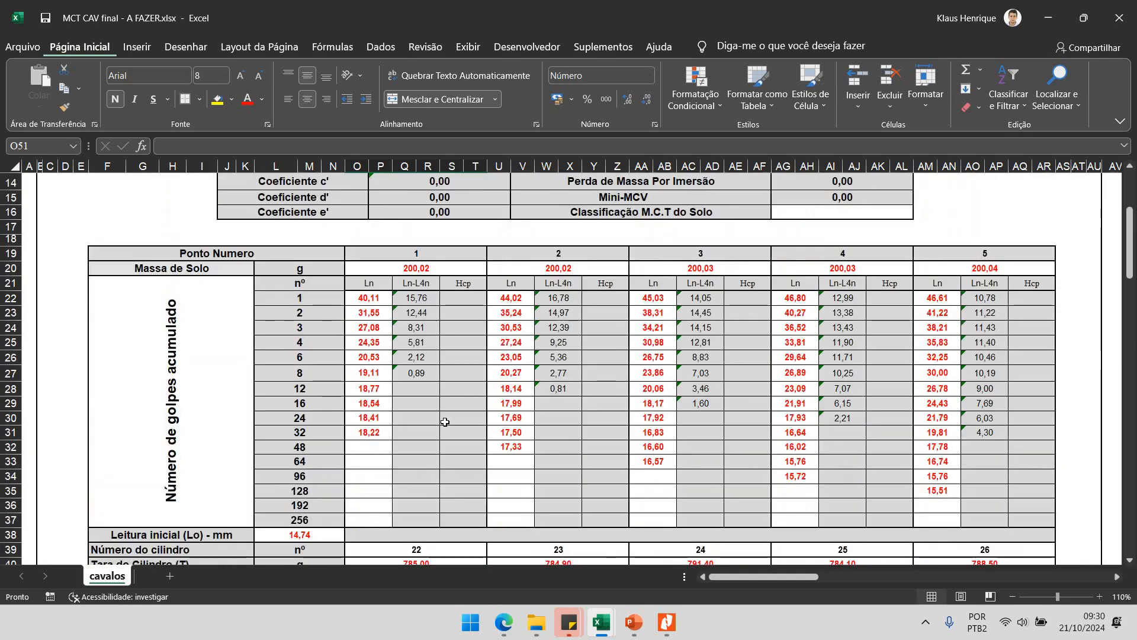
scroll(446, 421, down, 4)
scroll(450, 421, down, 7)
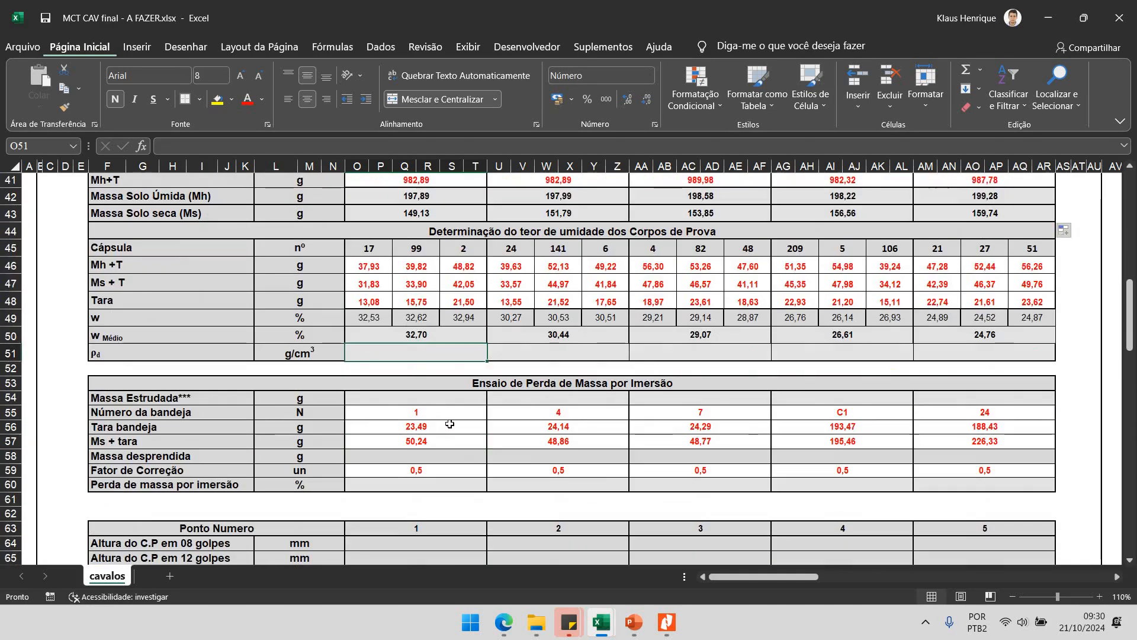
Add the label "A cilindro" in F62, directly above the Ponto Numero height and density table.
scroll(462, 412, down, 2)
click(110, 310)
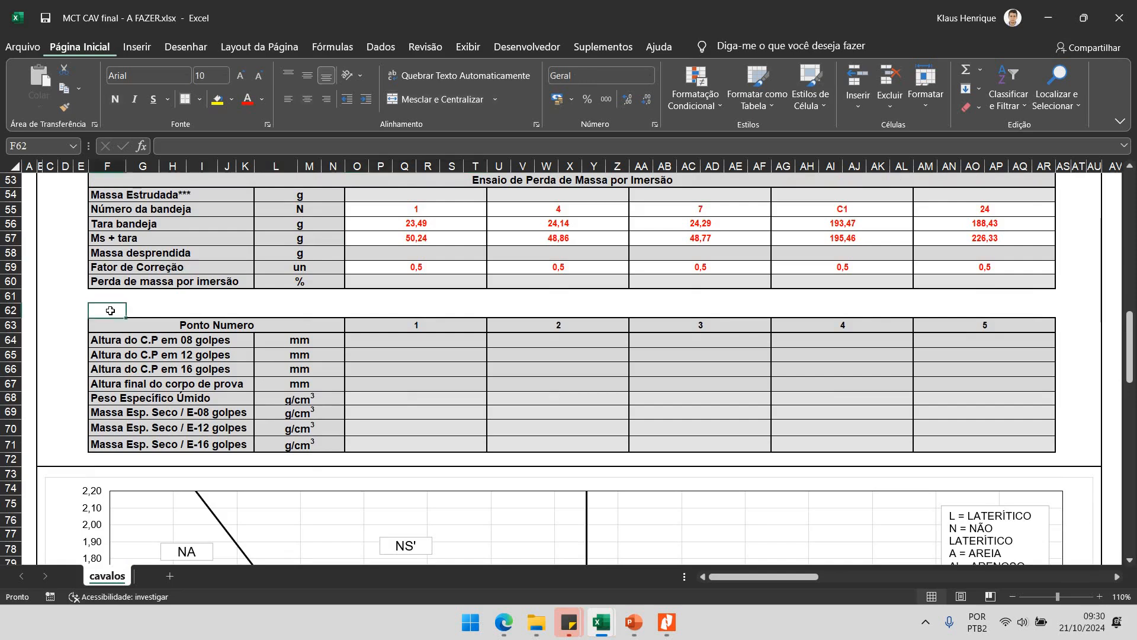
text(A)
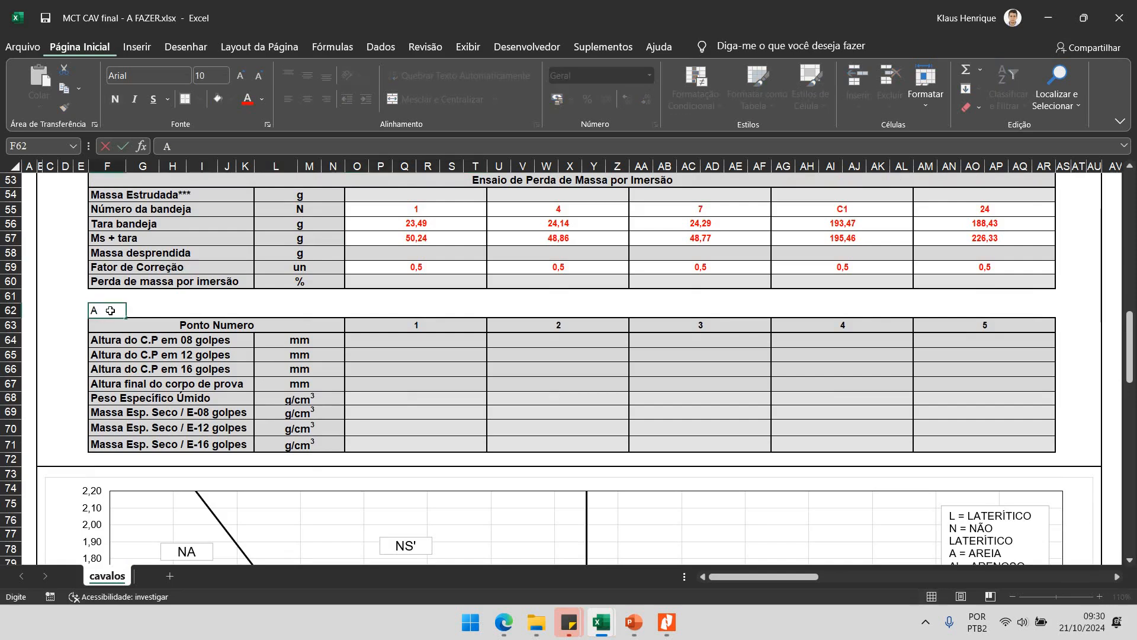
key(Tab)
click(127, 310)
double_click(114, 309)
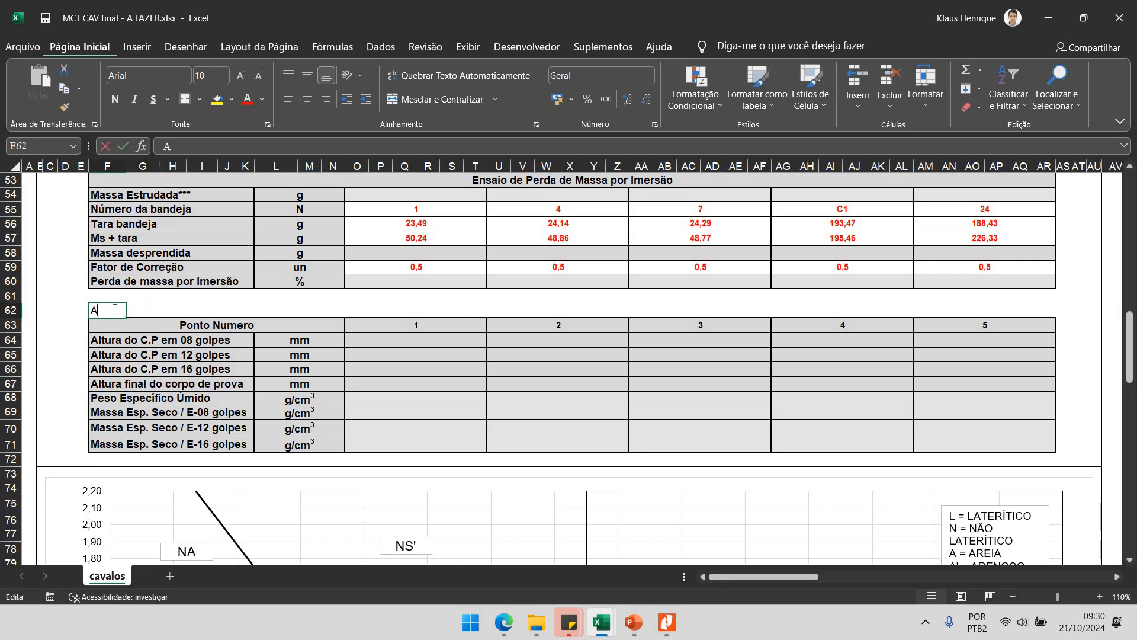
text(cilindro)
key(Return)
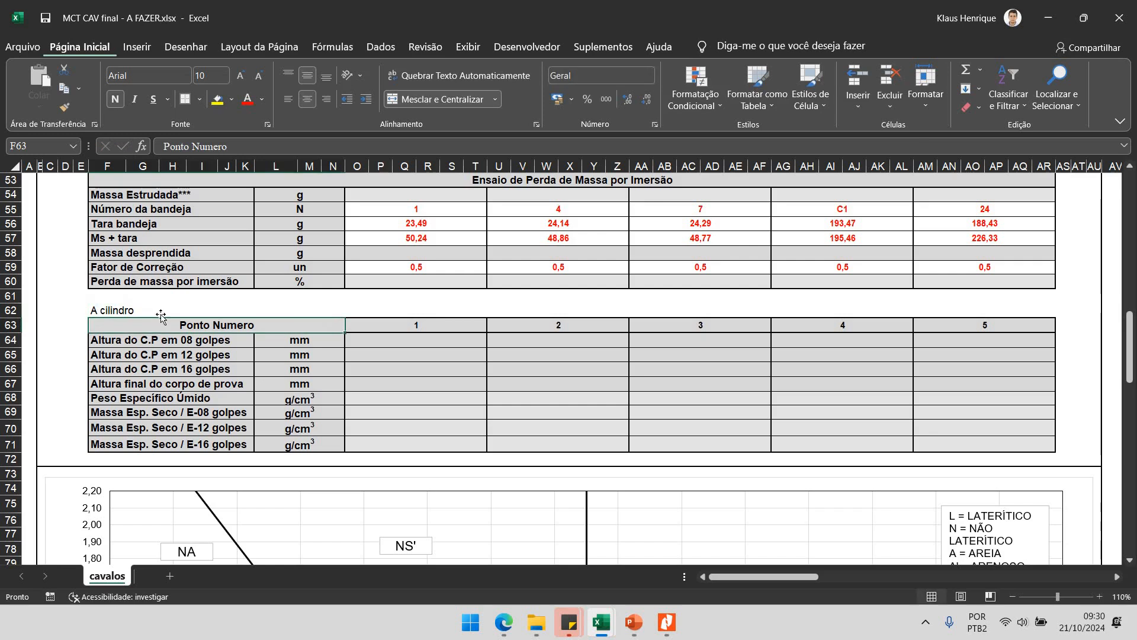
Calculate the cylinder's cross-sectional area in H62 with =PI()*5^2/4.
click(162, 314)
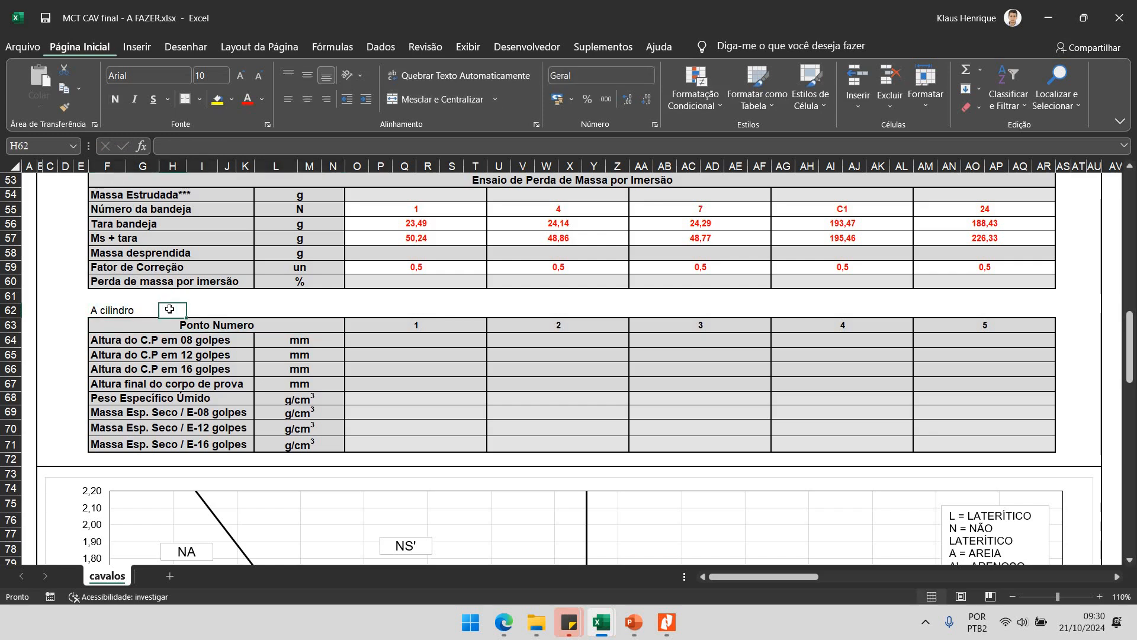
text(=)
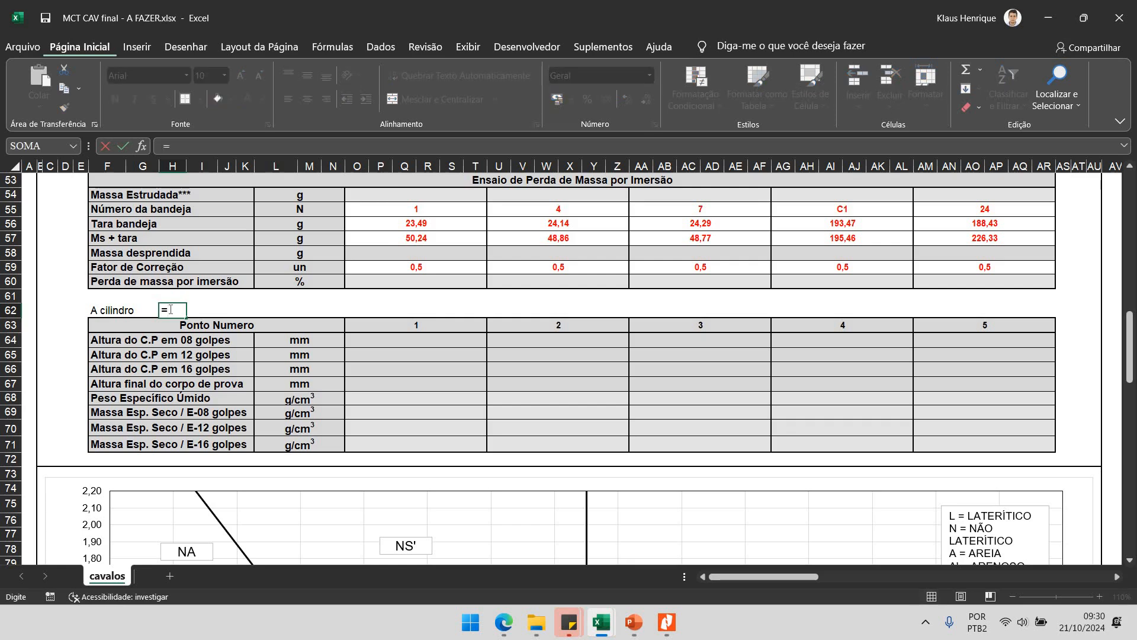
text(pi()*)
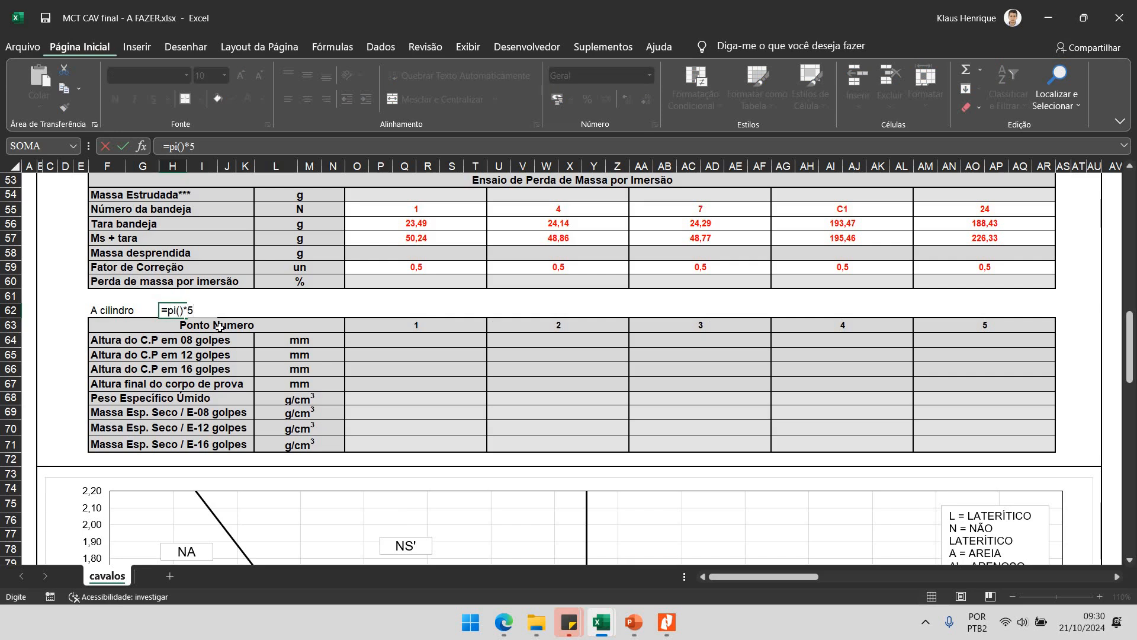
text(5^)
text(2)
text(/4)
key(Tab)
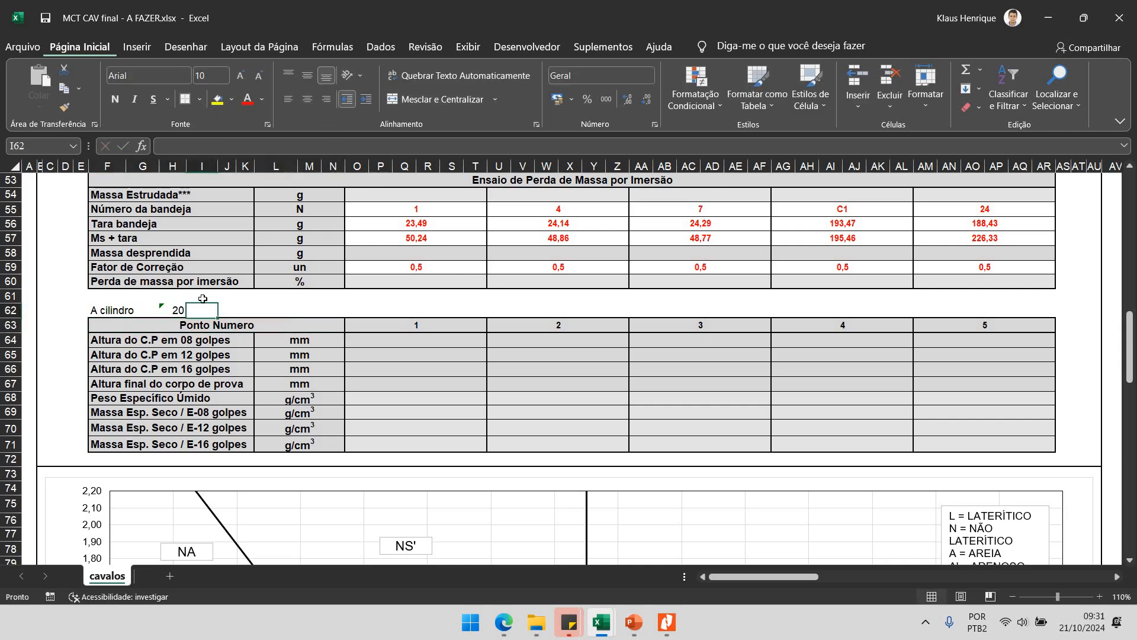
Merge and center H62:I62 and show the cylinder area with three decimal places.
key(Left)
click(627, 101)
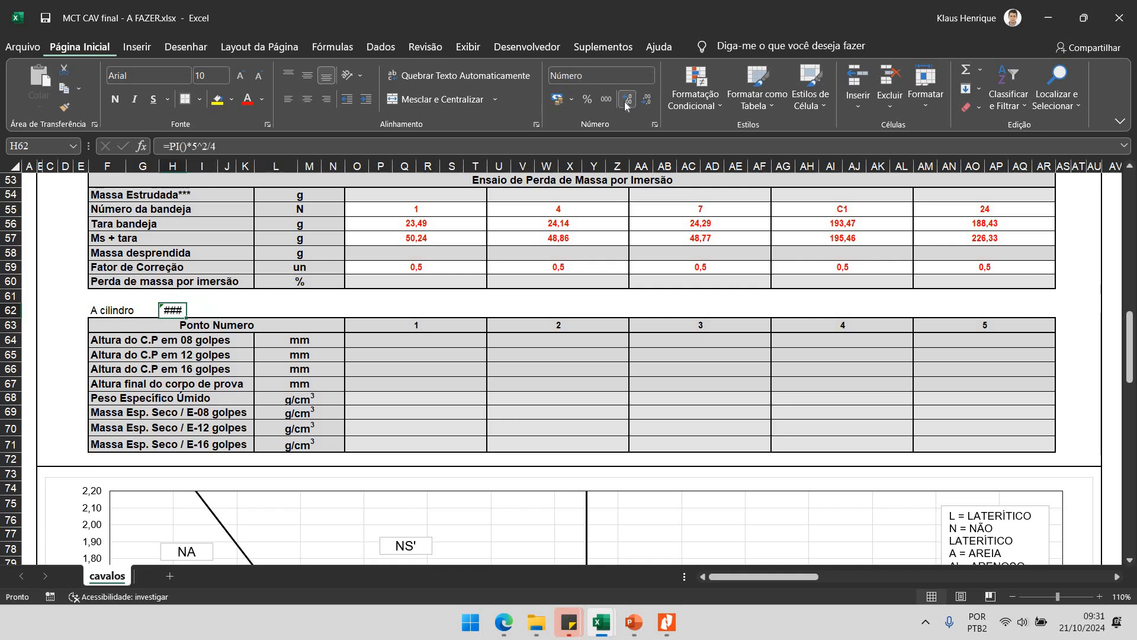
drag(207, 308, 209, 307)
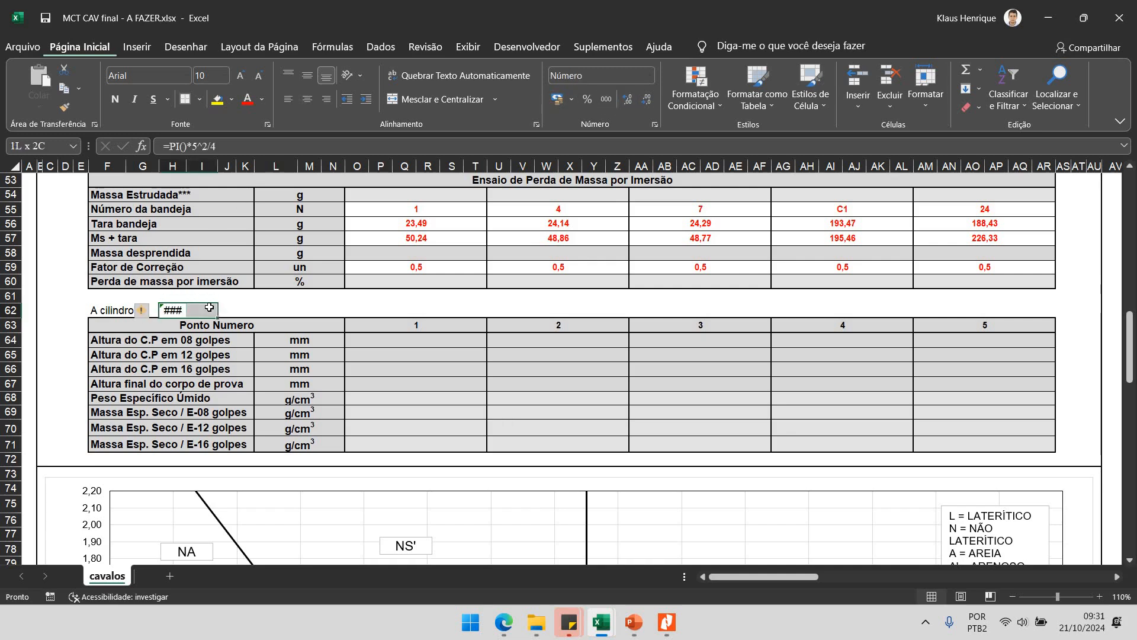
click(454, 96)
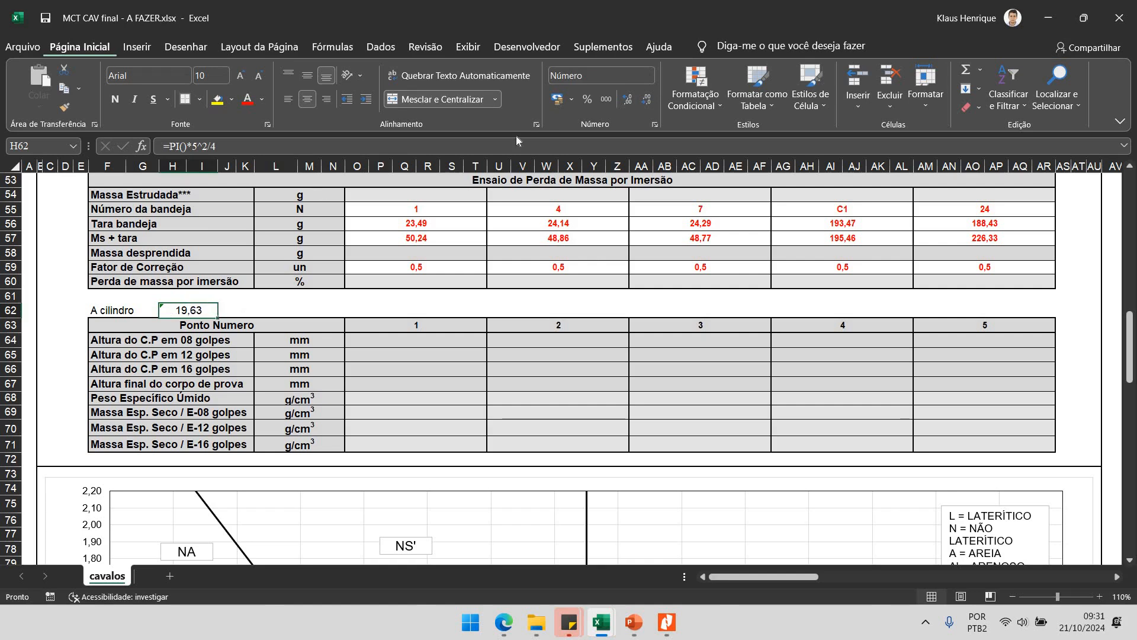
click(627, 99)
click(240, 312)
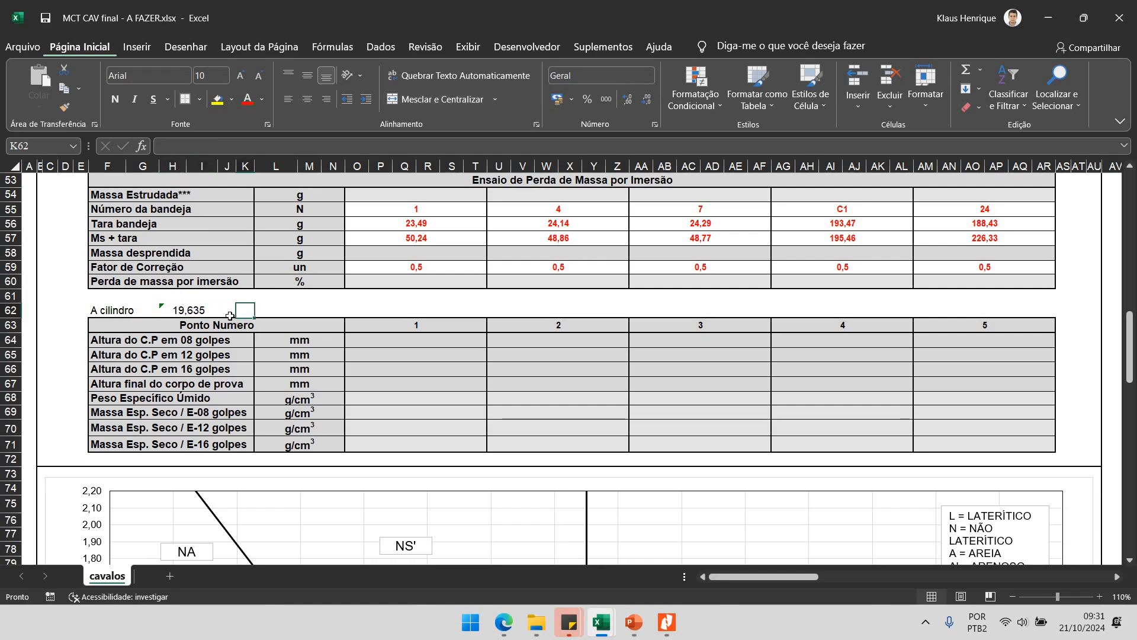
Add the unit cm² in J62 beside the cylinder area and put a thick outside border around F62:K62.
click(230, 310)
text(cm²)
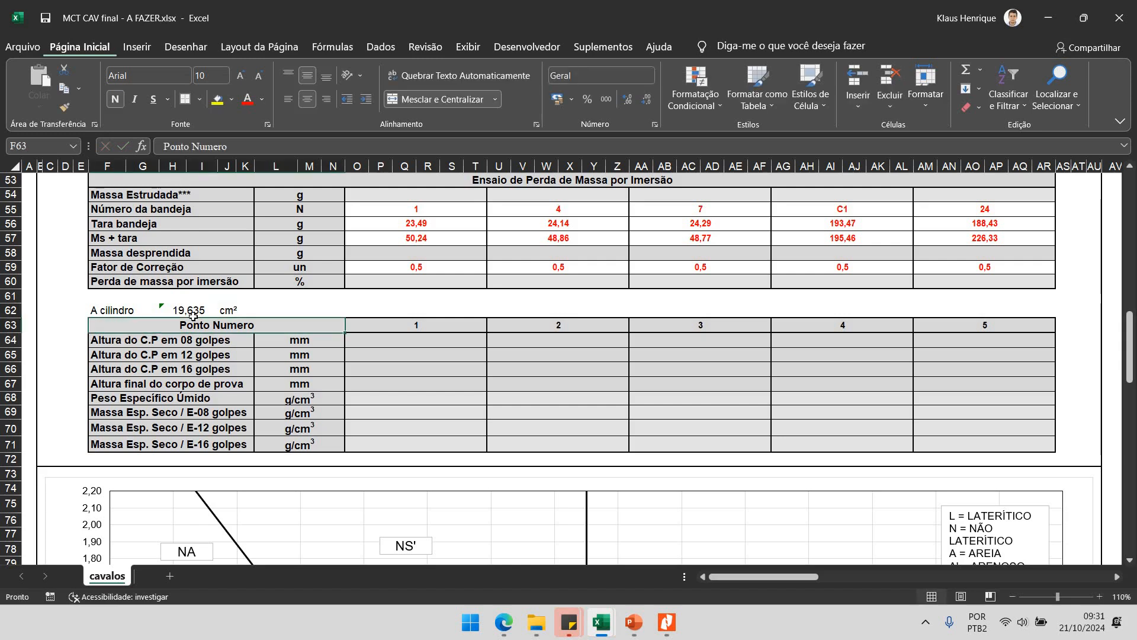
key(ctrl+Return)
drag(152, 309, 249, 310)
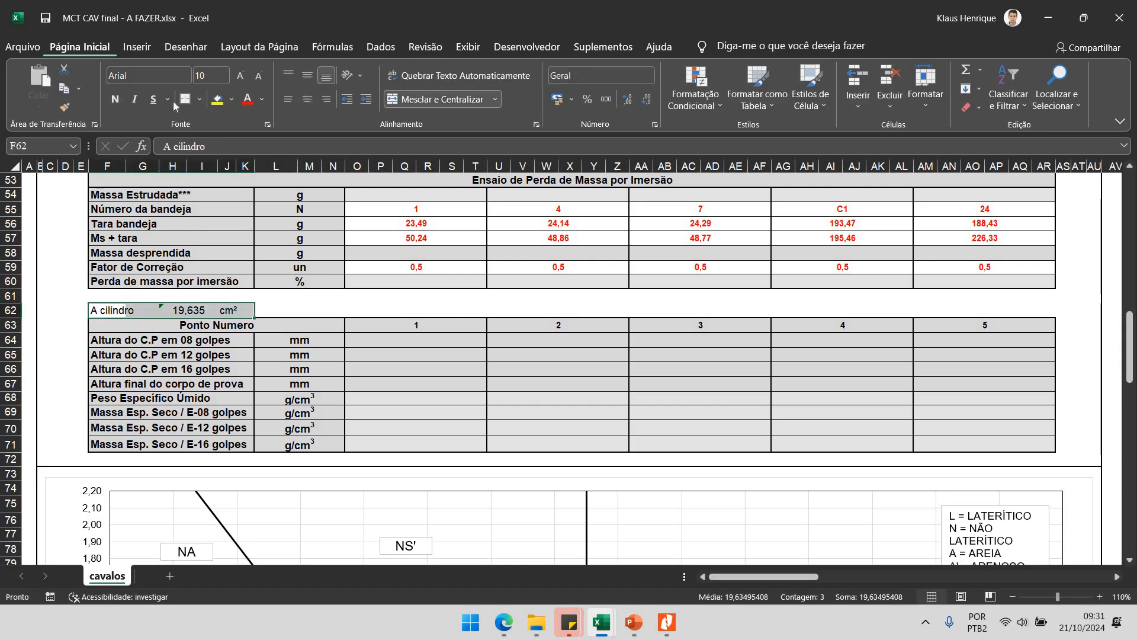
click(200, 99)
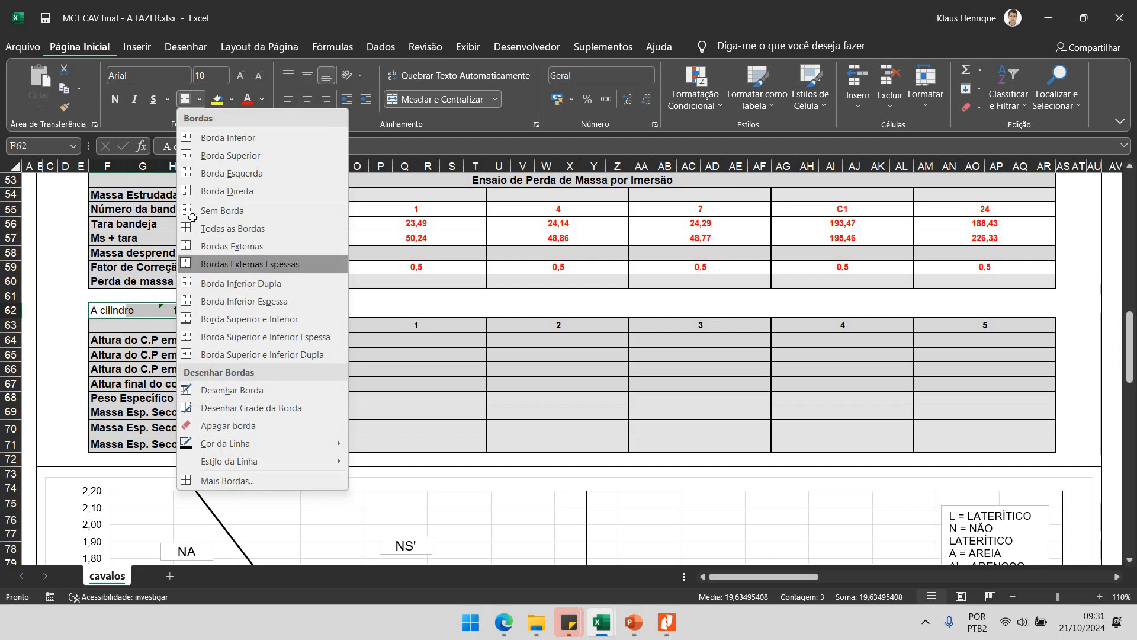
click(237, 264)
click(284, 311)
click(177, 315)
Extend the ρd label in F51 to read "ρd ao final do ensaio".
scroll(409, 332, up, 3)
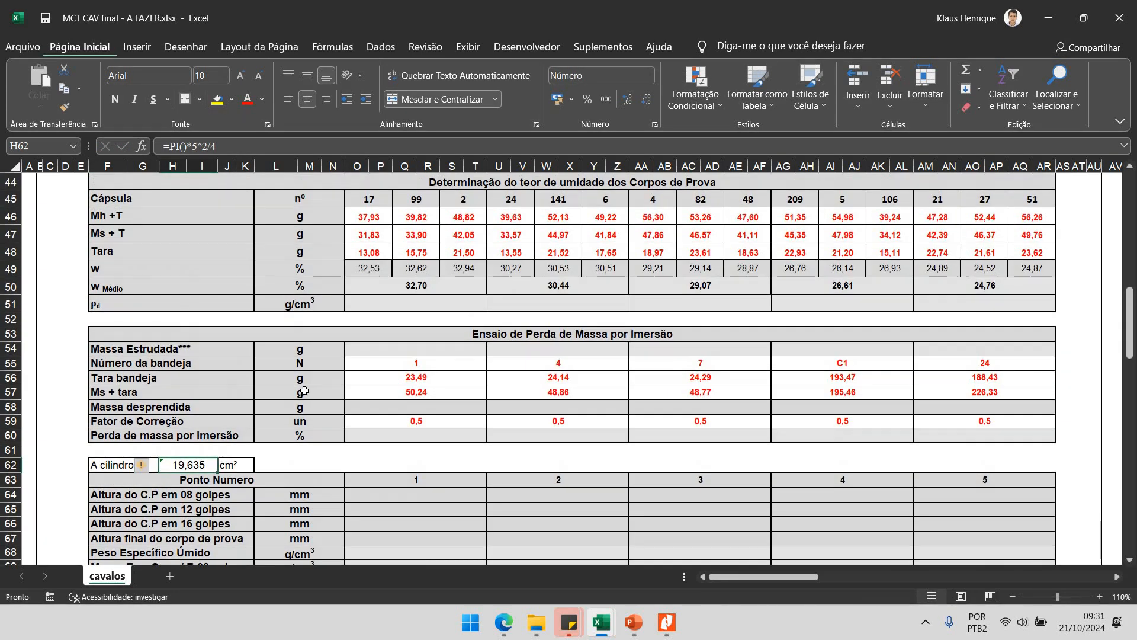
click(165, 305)
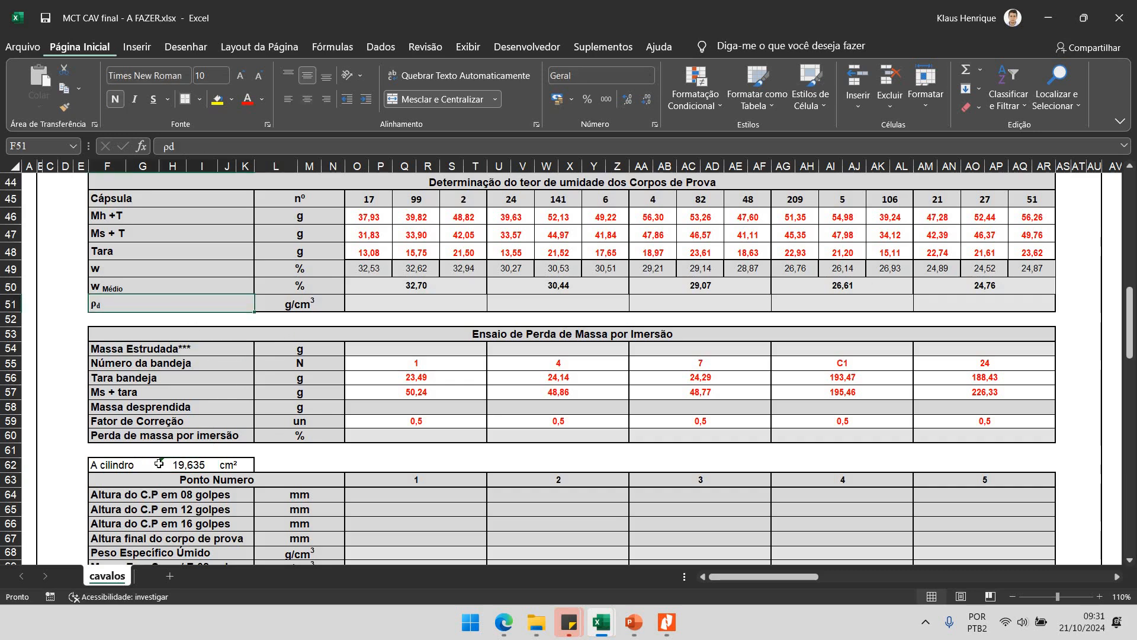
click(205, 467)
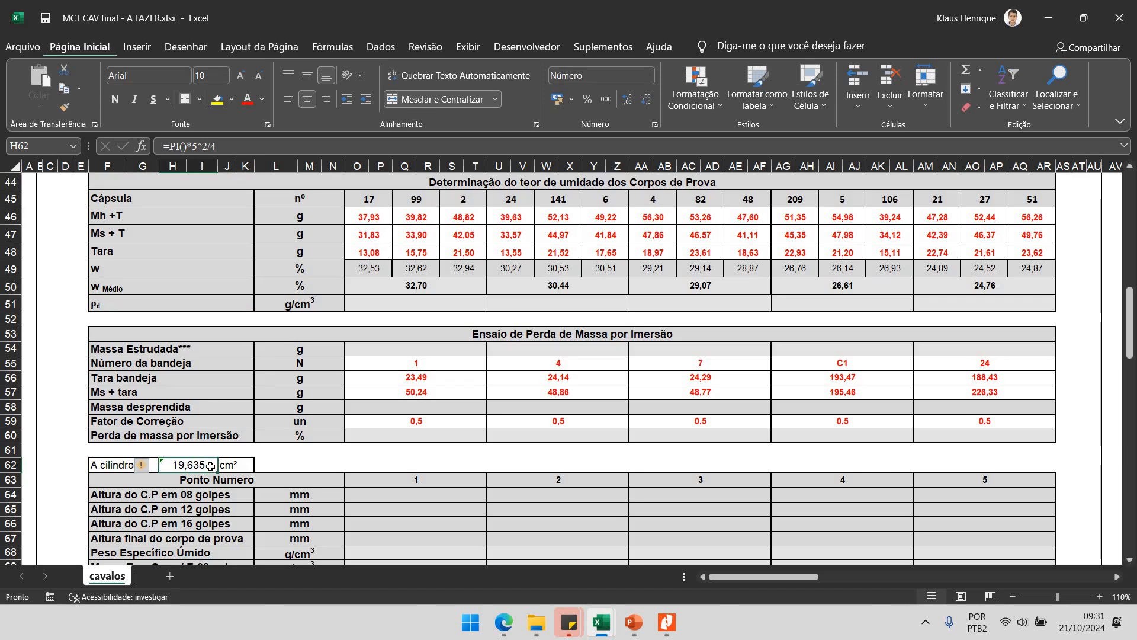
double_click(137, 303)
text(ao final do ensaio)
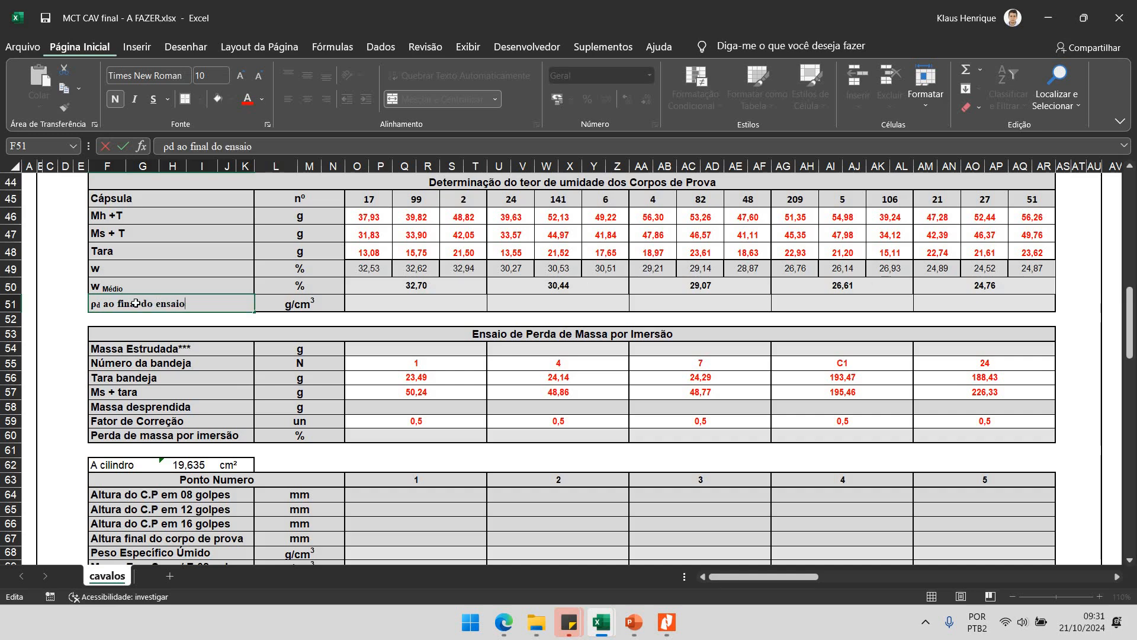
key(ctrl+Return)
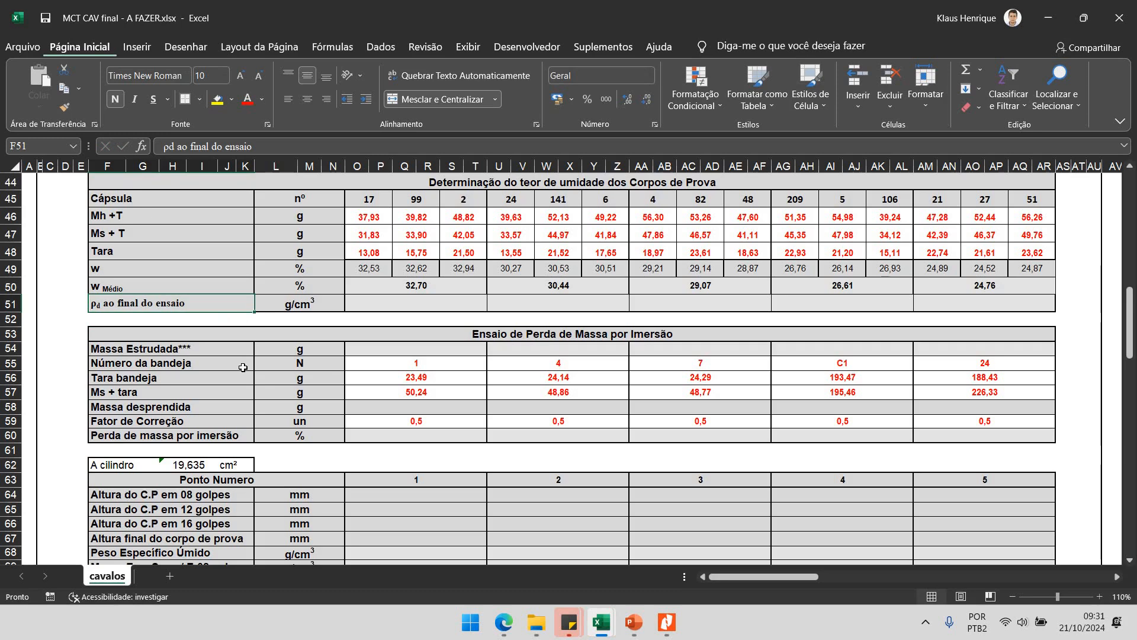
Examine the dry soil mass, the cylinder area and the empty Hcp columns needed to calculate the final dry density.
key(Down)
key(Down)
key(Down)
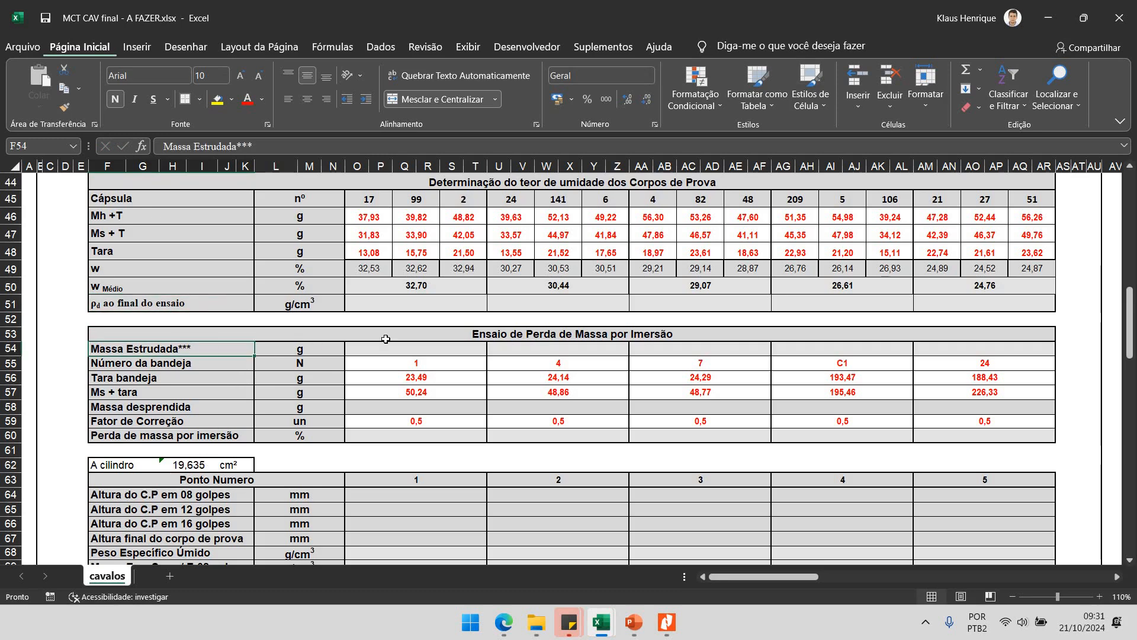
scroll(229, 438, up, 2)
scroll(184, 364, down, 1)
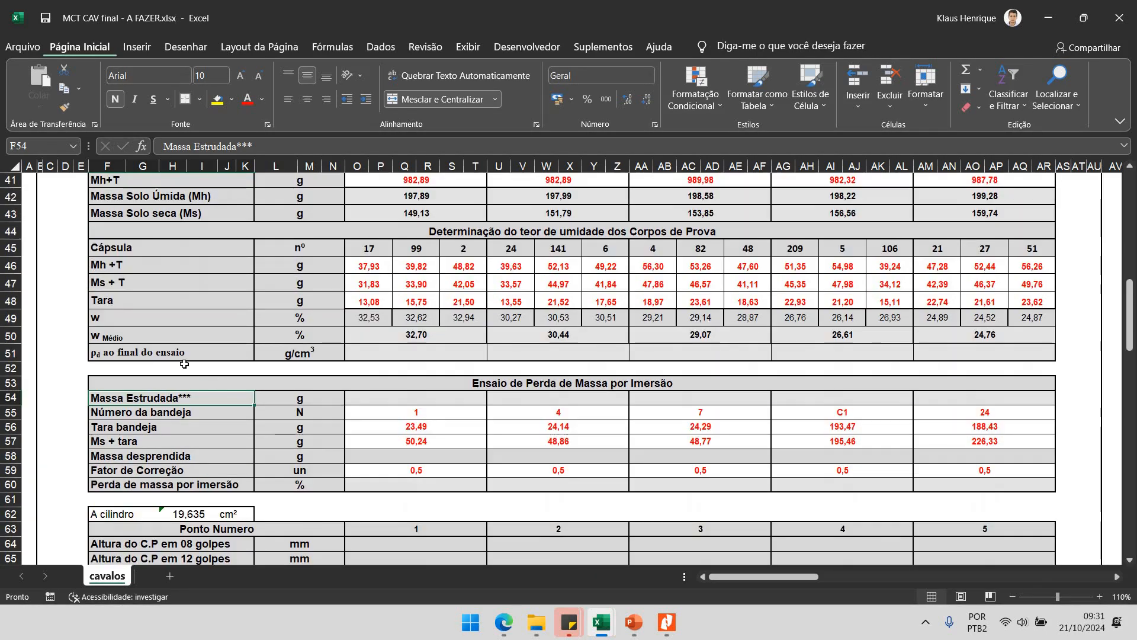
click(408, 212)
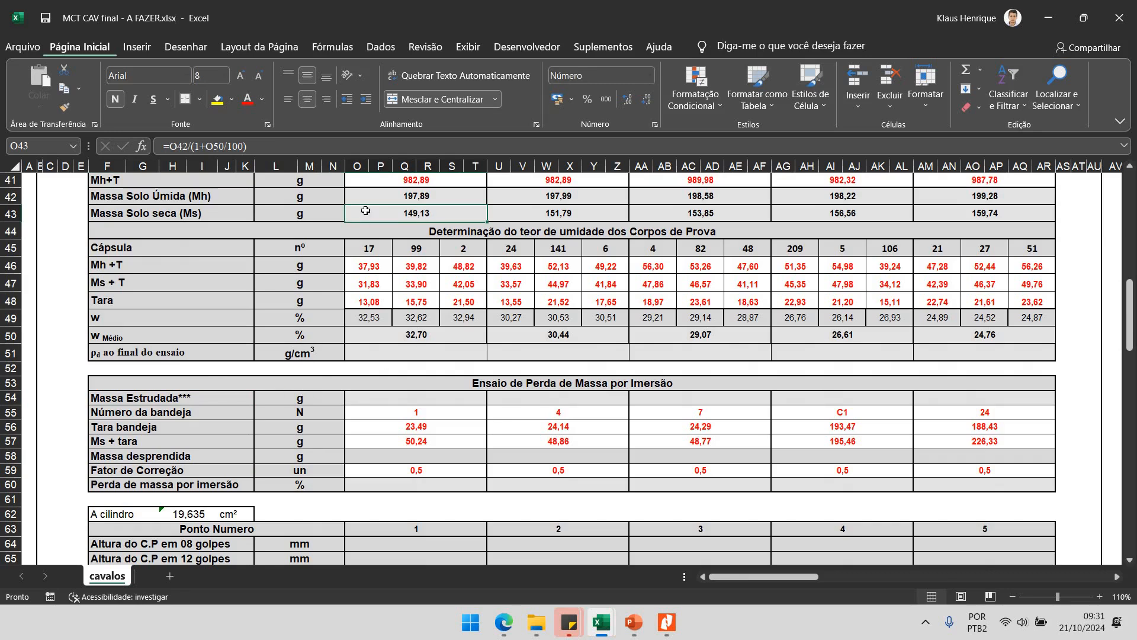
click(193, 514)
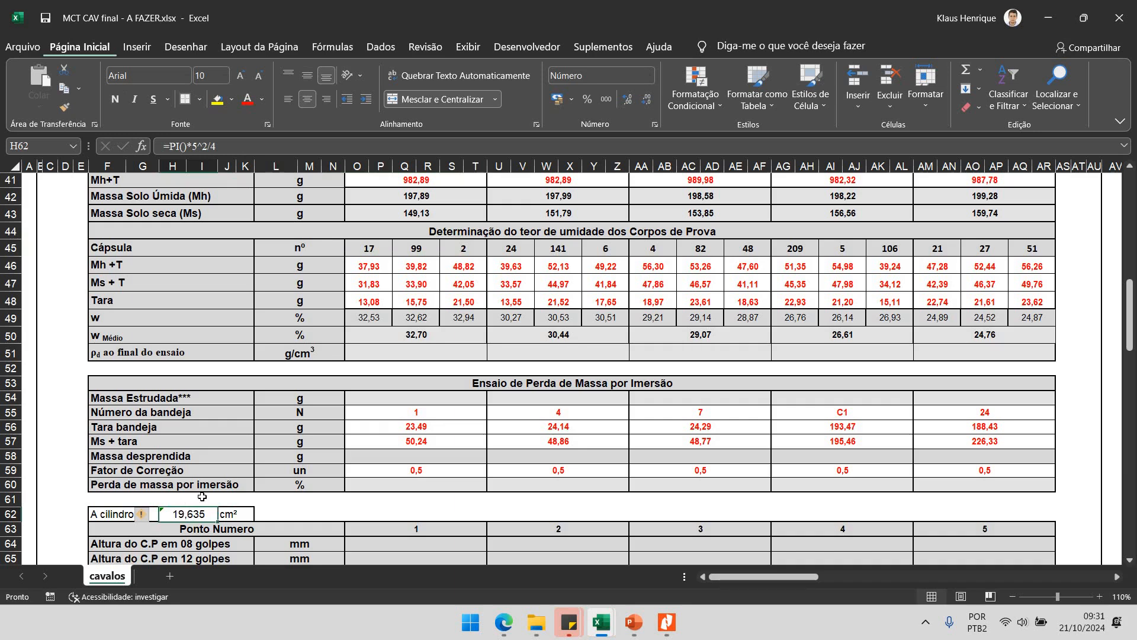
click(415, 351)
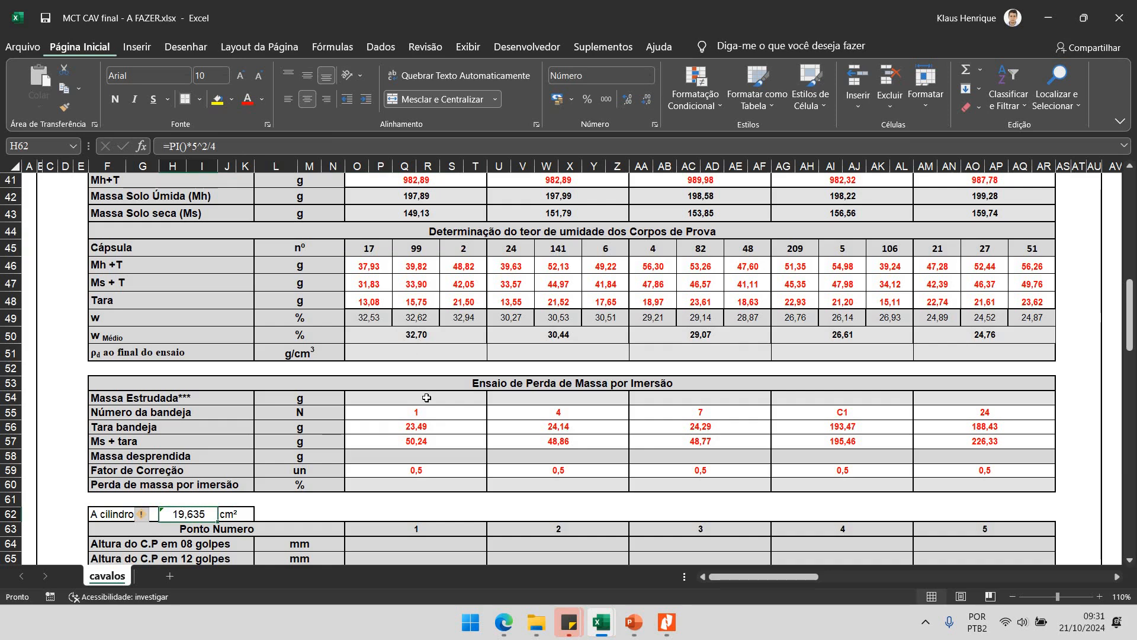
scroll(427, 398, up, 13)
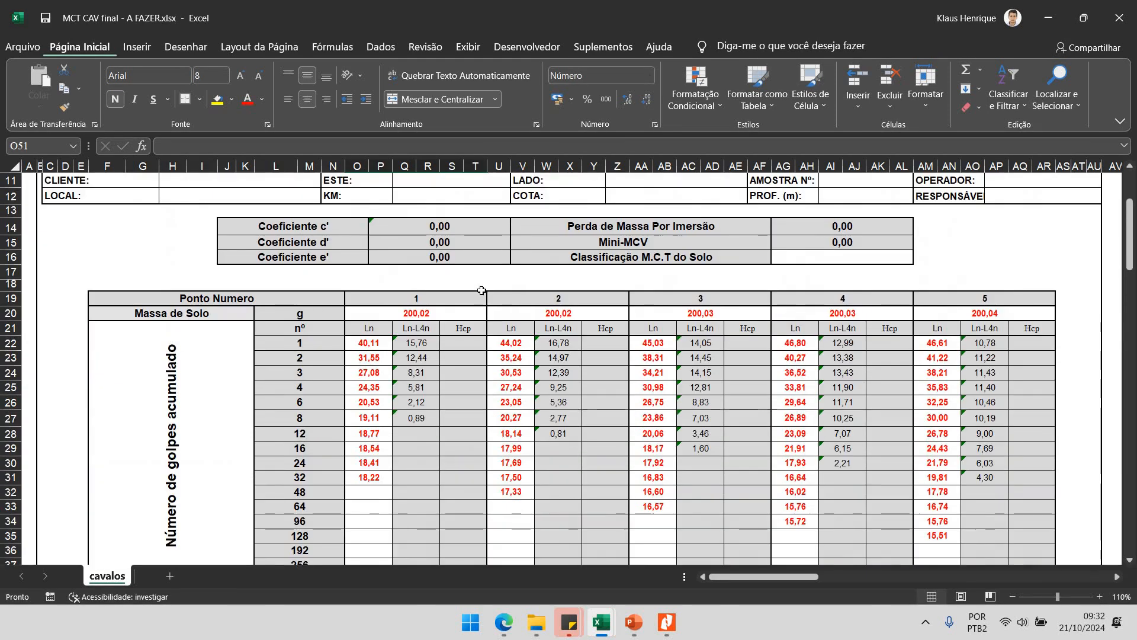
scroll(480, 291, down, 3)
drag(466, 240, 466, 477)
Select S22 for point 1's first Hcp value, consult the HCP formula on PowerPoint's Aferição slide, and return to the A FAZER workbook in Excel.
click(462, 254)
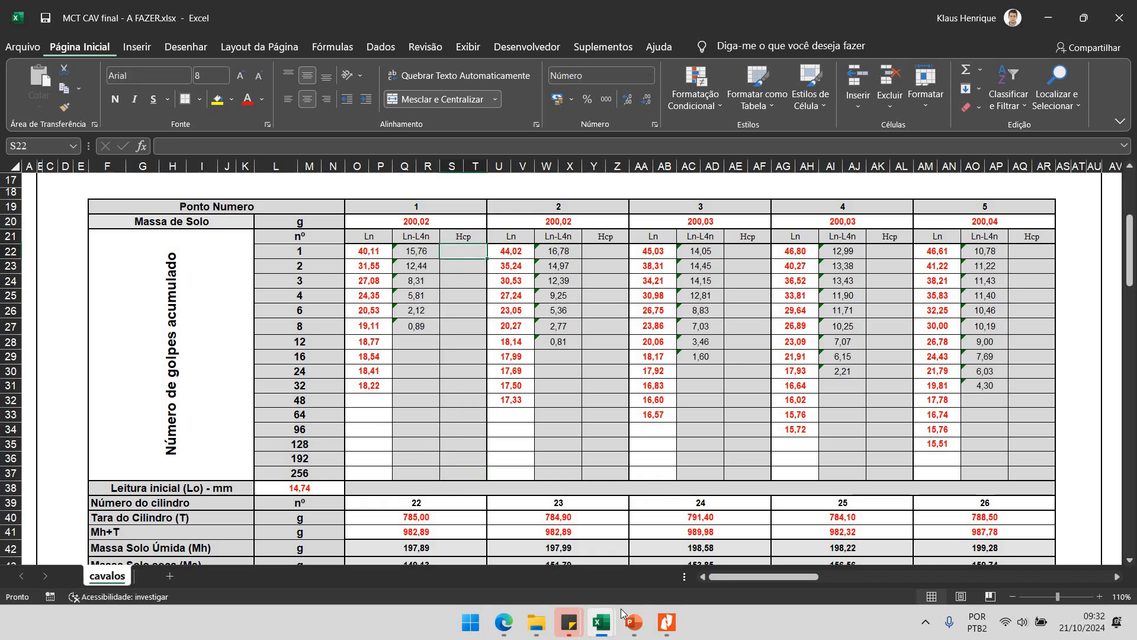
click(634, 622)
click(709, 393)
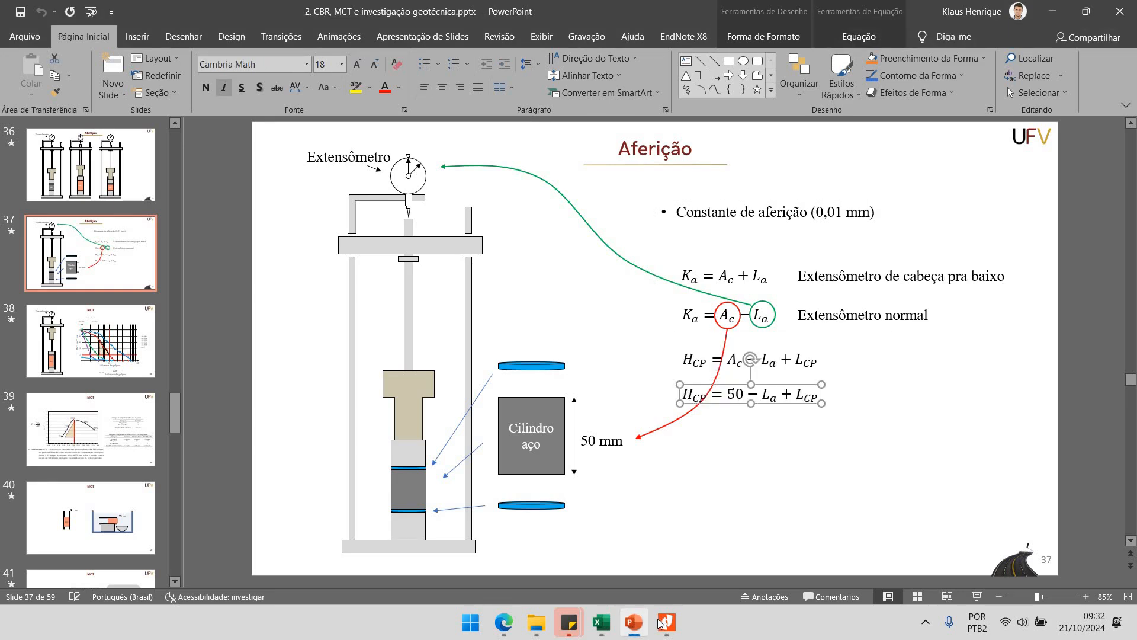
click(601, 622)
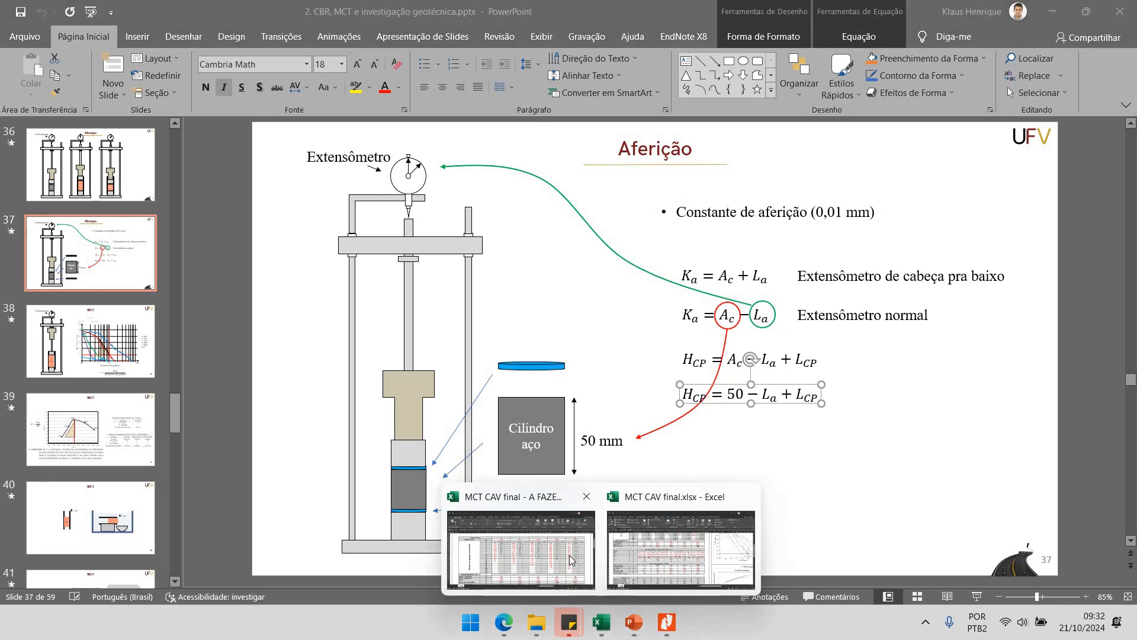
click(572, 560)
Calculate point 1's specimen height at 1 blow in S22 with =50-$L$38+O22.
text(=)
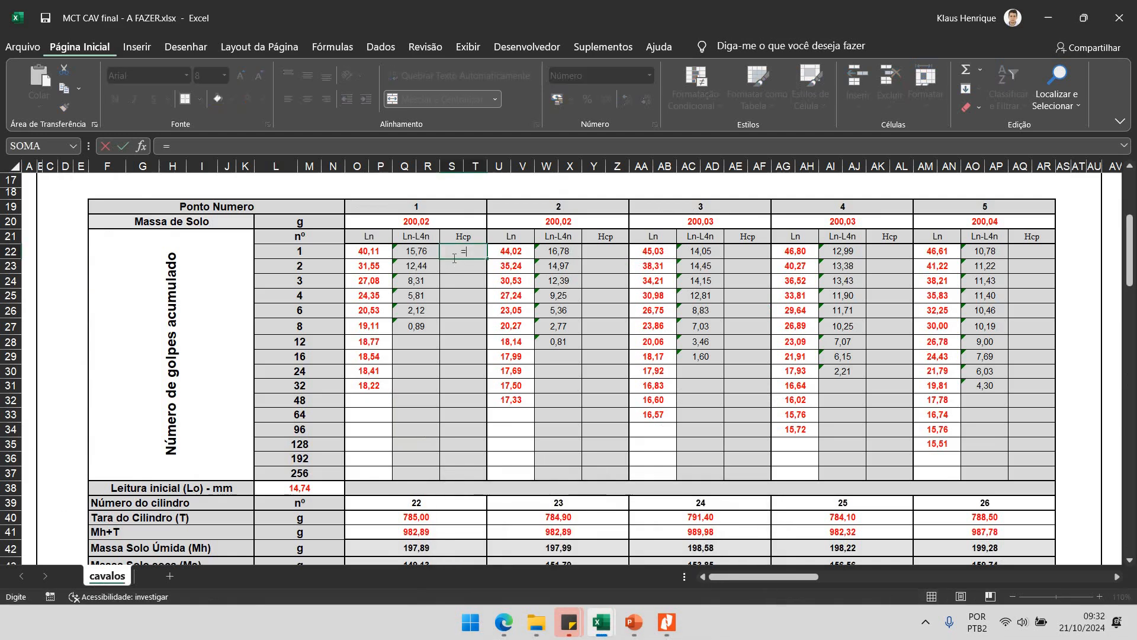
text(50-)
click(308, 487)
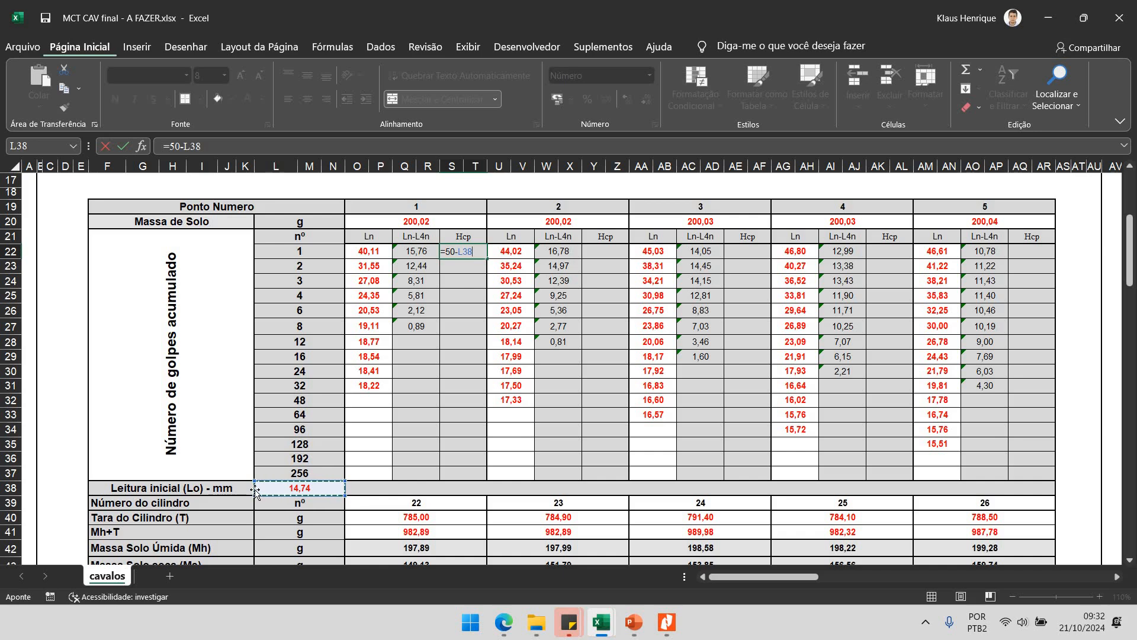
key(F4)
text(+)
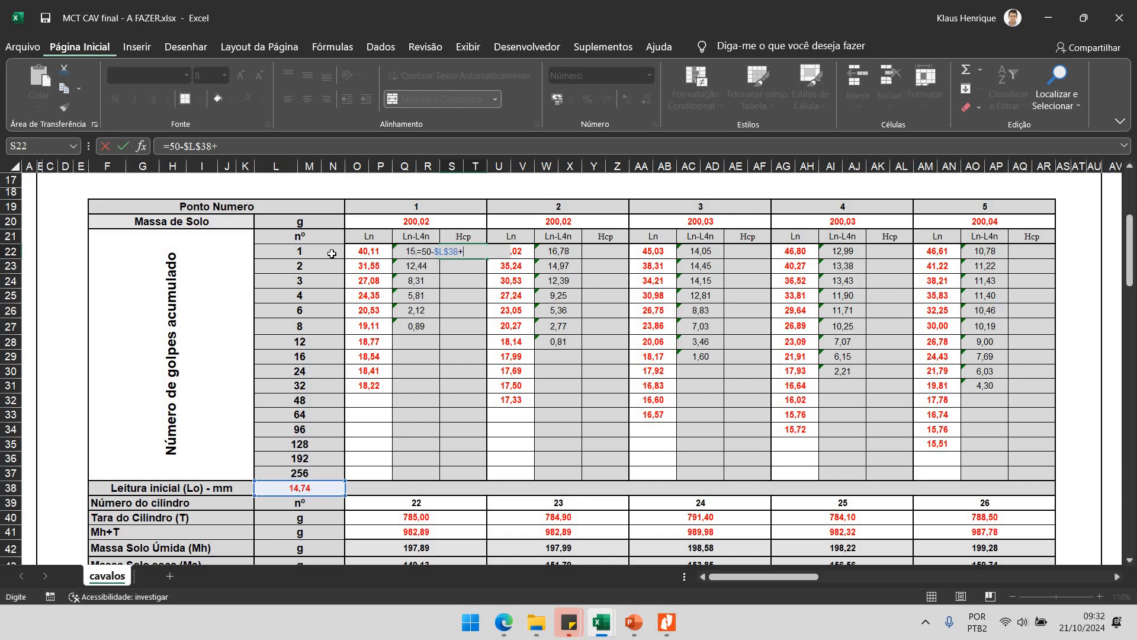
click(368, 254)
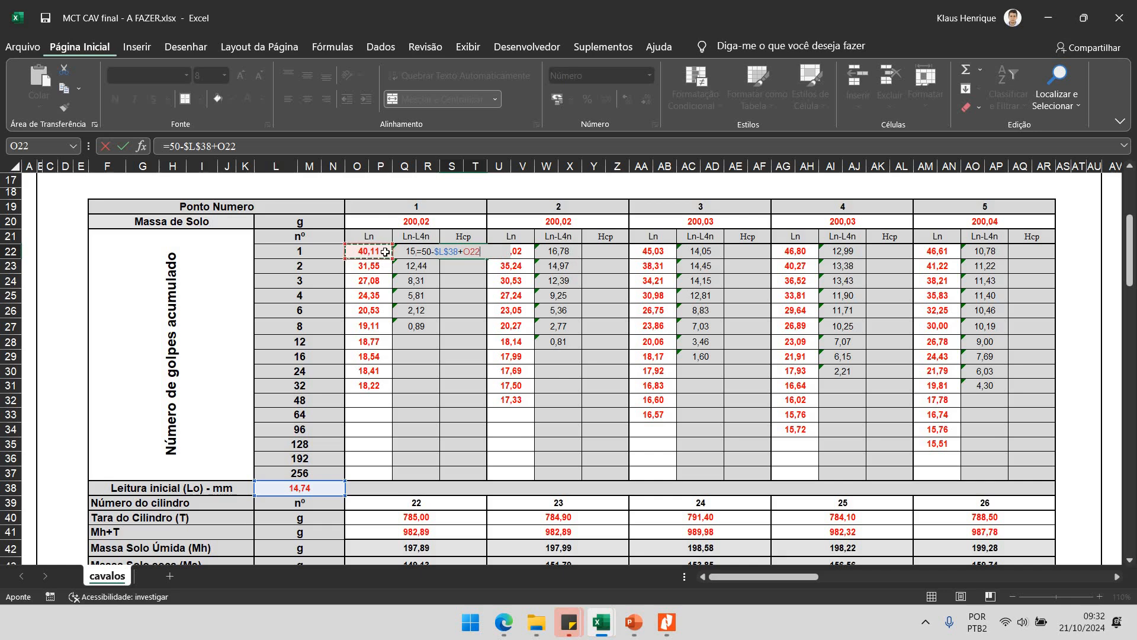
key(Return)
Copy the S22 height formula down point 1's Hcp column to the 32-blow row and select the filled heights.
key(Up)
drag(478, 416, 471, 387)
drag(369, 386, 463, 386)
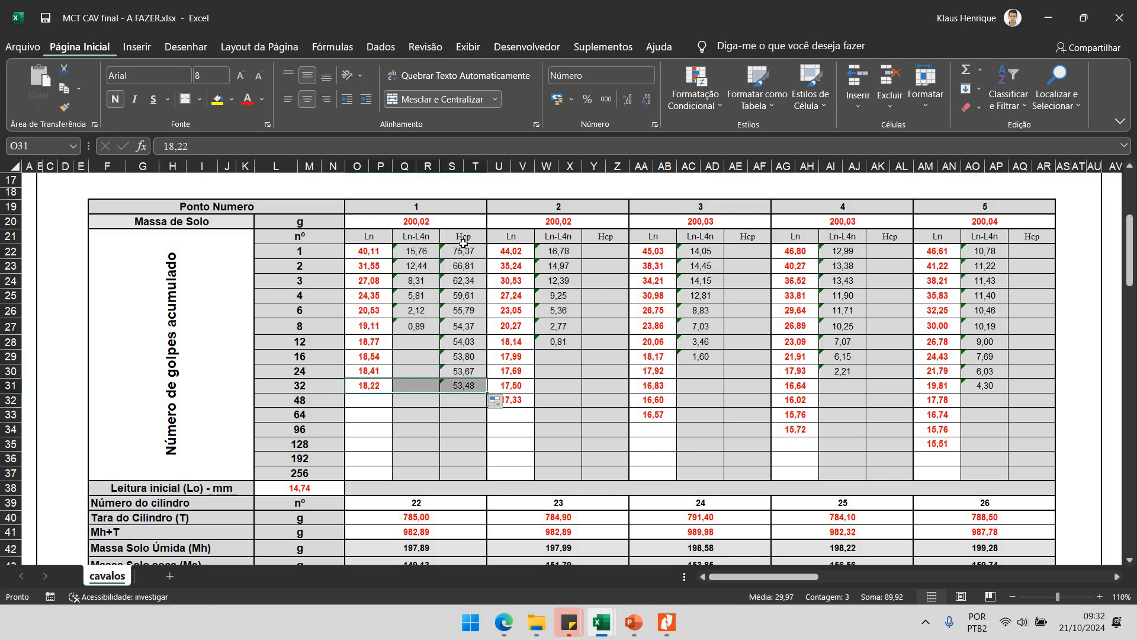
drag(463, 251, 463, 385)
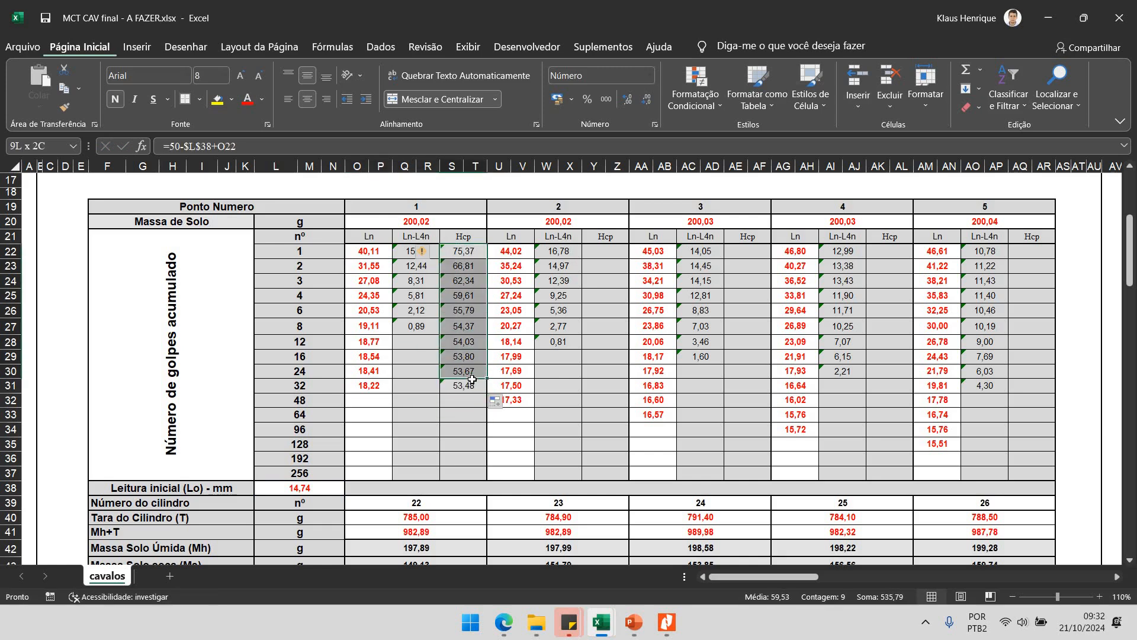
Copy point 1's Hcp formulas into point 2's Hcp column and extend them down to the 48-blow row.
key(ctrl+c)
click(611, 254)
key(ctrl+v)
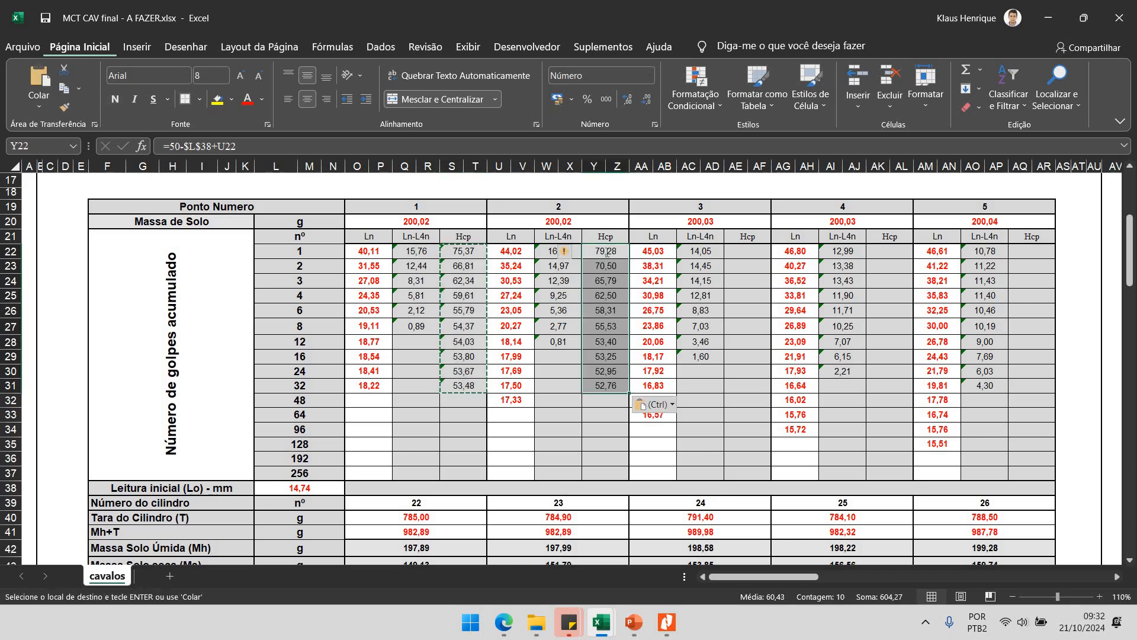
double_click(610, 254)
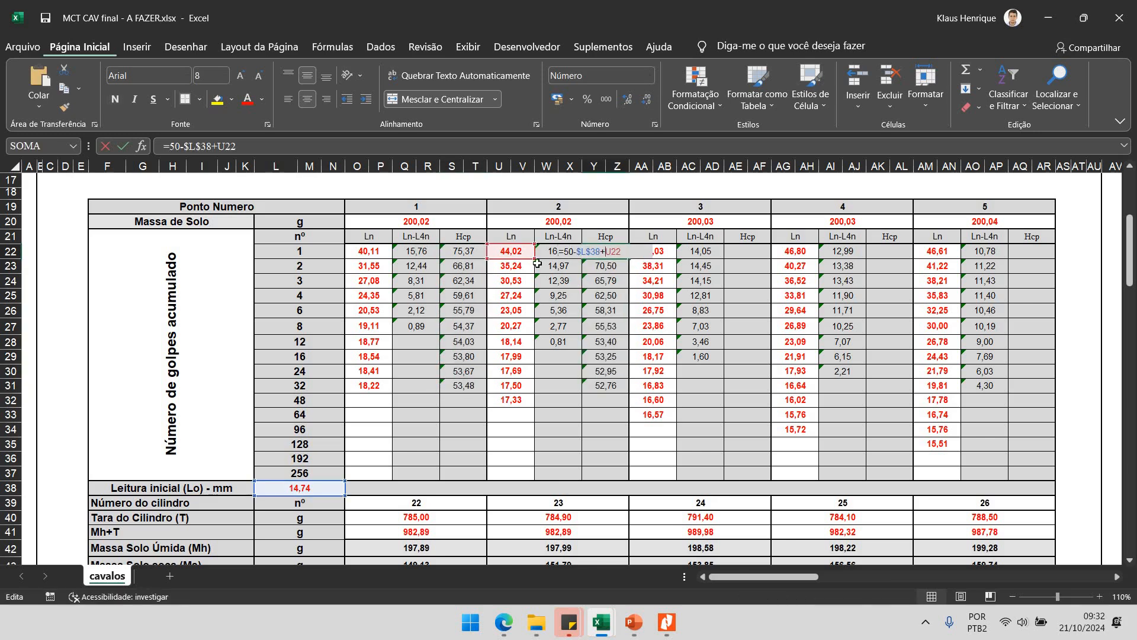
click(591, 393)
drag(629, 393, 622, 408)
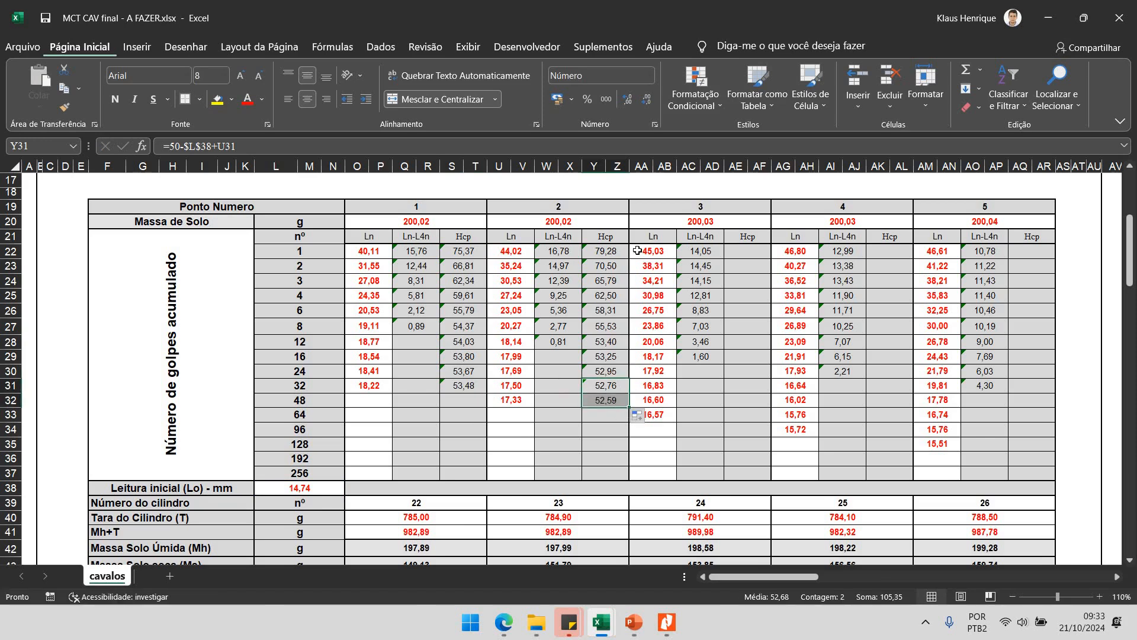
Copy point 2's Hcp formulas into point 3's Hcp column and extend them down to the 64-blow row.
drag(605, 253, 604, 400)
key(ctrl+c)
click(747, 250)
key(ctrl+v)
click(748, 400)
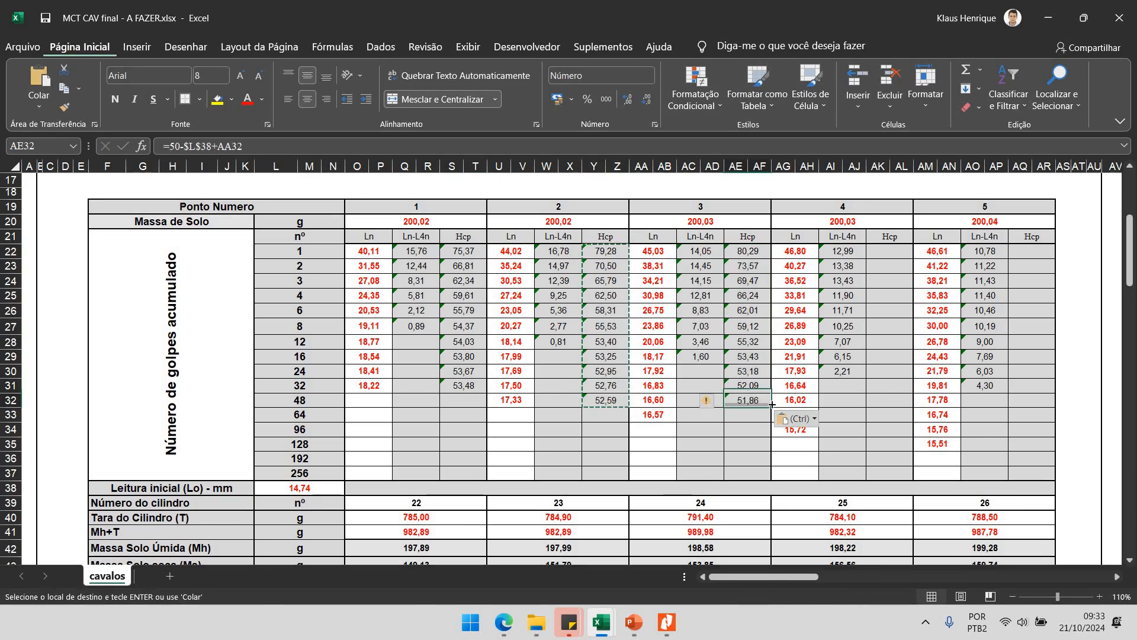
drag(770, 407, 764, 421)
Copy point 3's Hcp formulas into point 4's Hcp column and extend them down to the 96-blow row.
drag(753, 252, 752, 415)
key(ctrl+c)
click(890, 250)
key(ctrl+v)
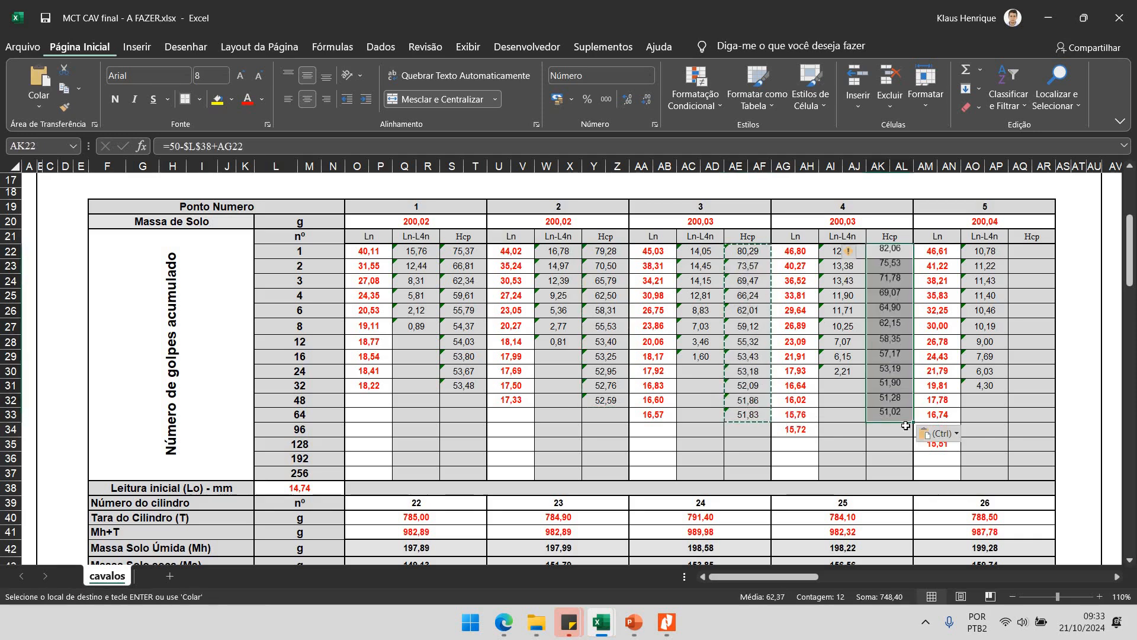
drag(914, 424, 914, 438)
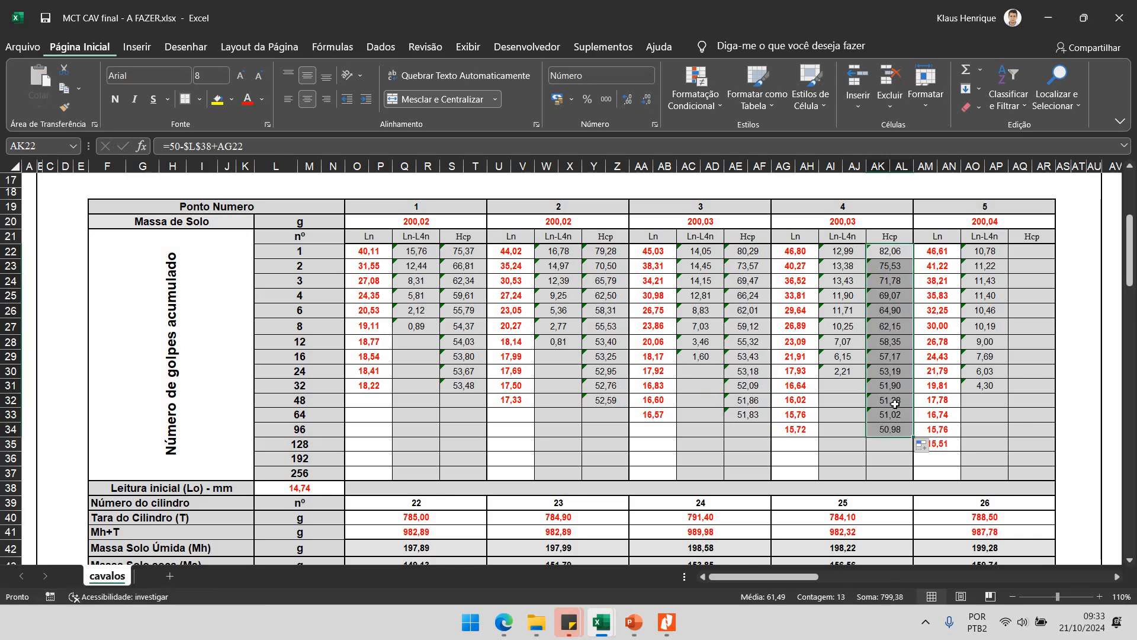
Copy point 4's Hcp formulas into point 5's column, extend them to the 128-blow row and check the 48-blow formula.
key(ctrl+c)
click(1020, 249)
key(ctrl+v)
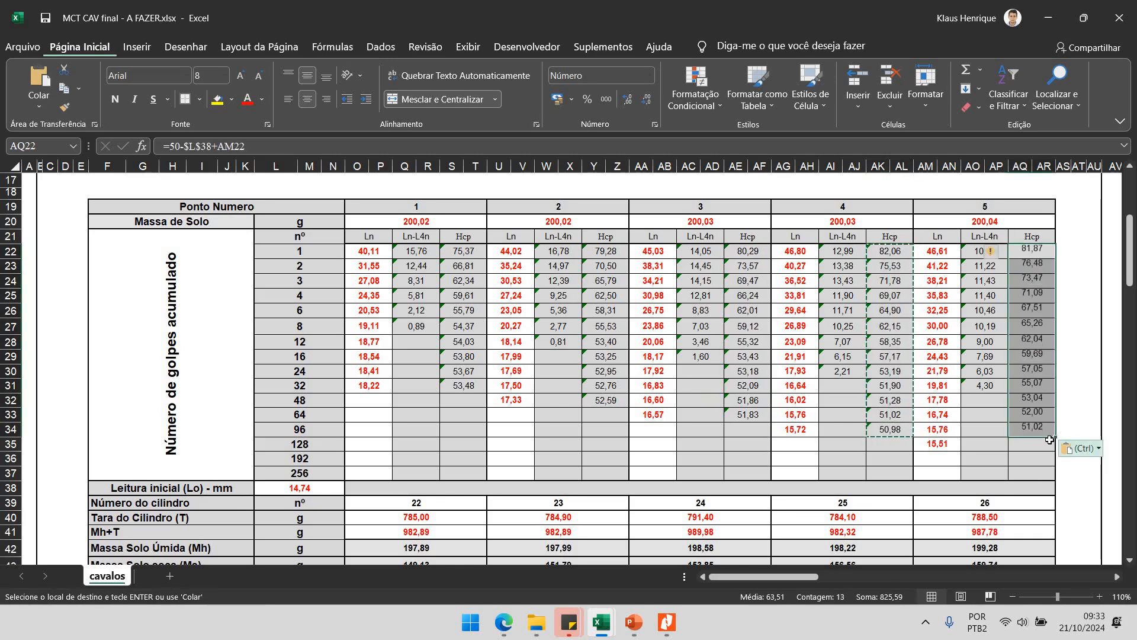
drag(1055, 450, 1055, 452)
click(1029, 401)
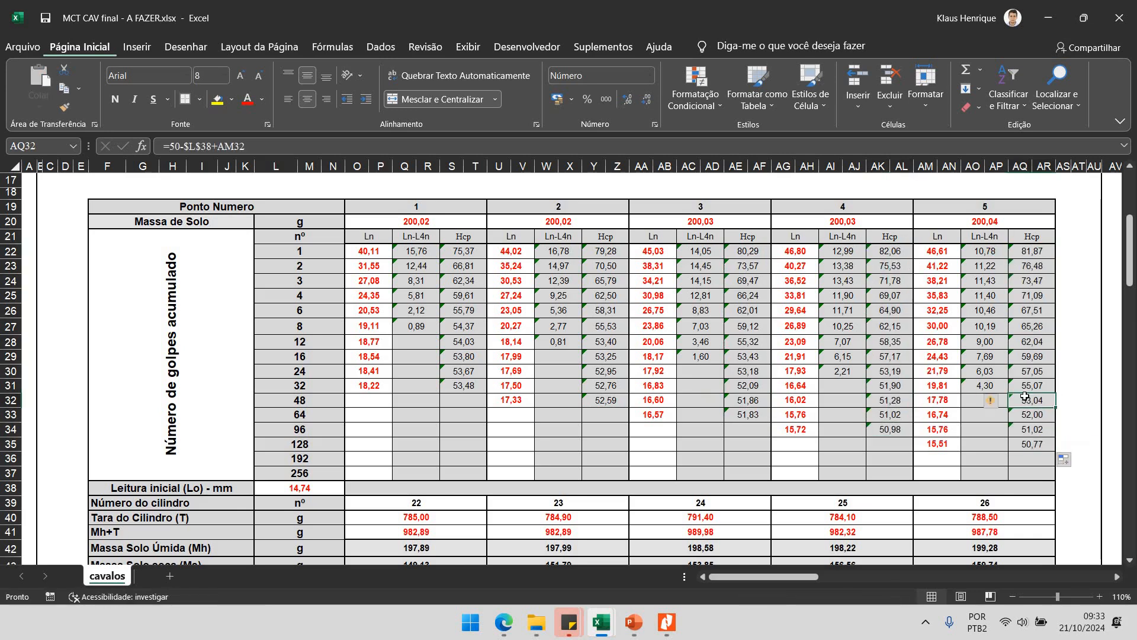
double_click(1029, 401)
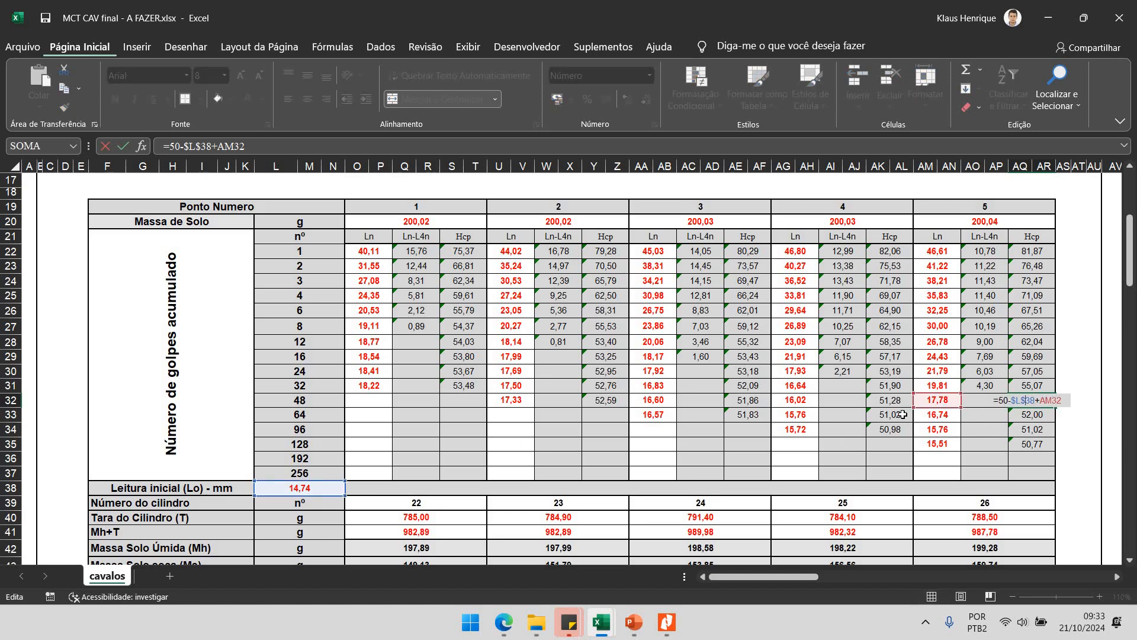
key(Escape)
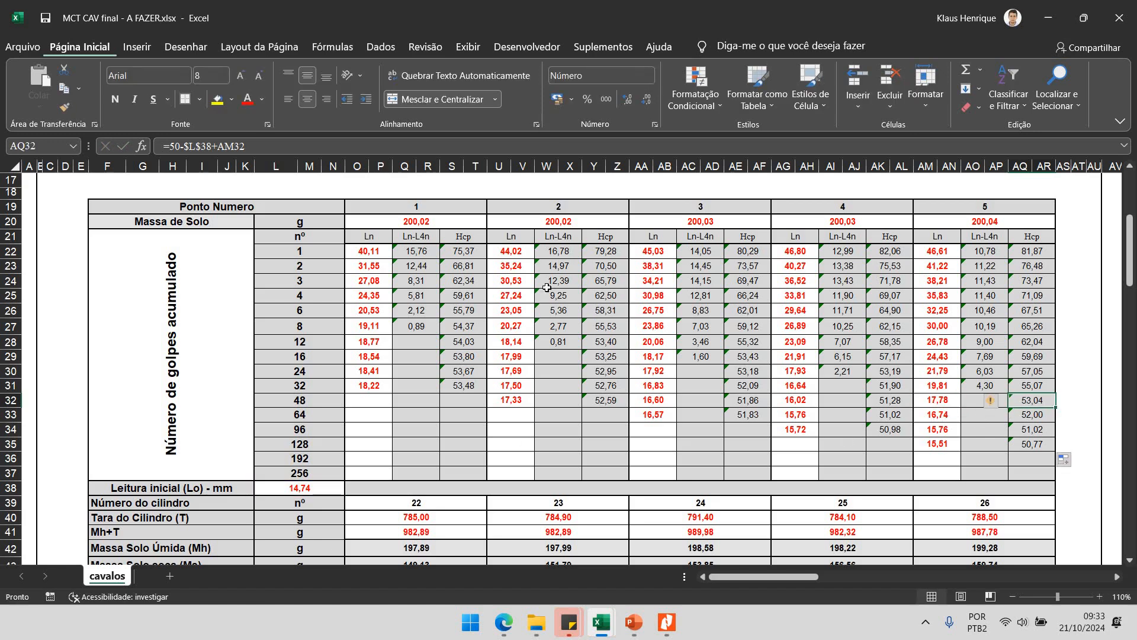
Review the calculated Hcp columns across the points and the rows leading down to the final dry density.
click(465, 250)
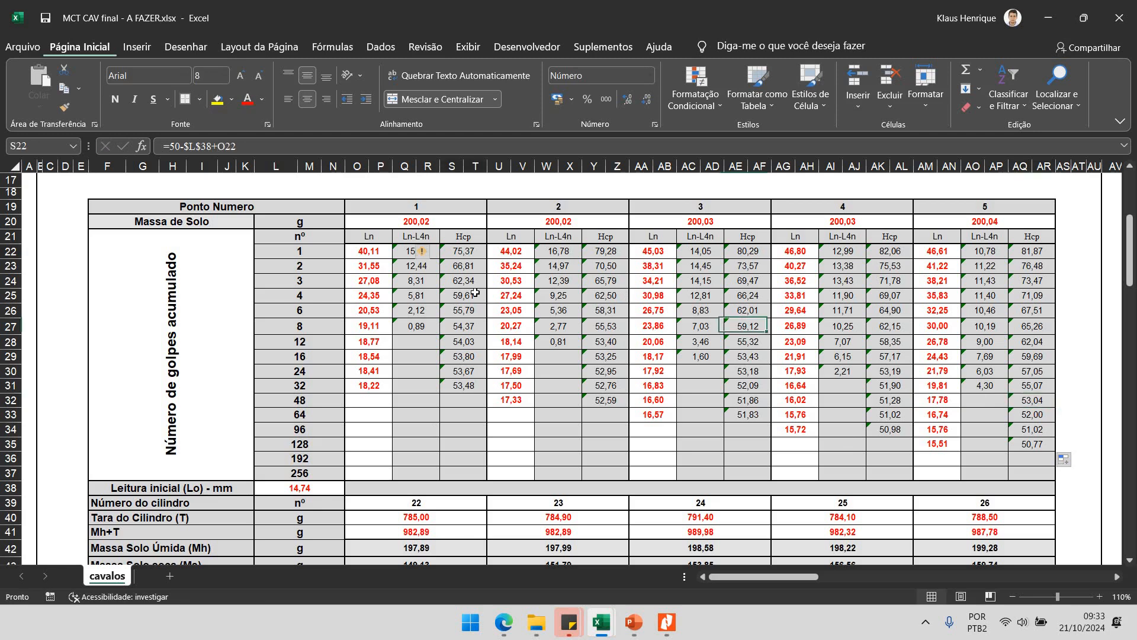
drag(475, 292, 468, 386)
drag(619, 247, 622, 396)
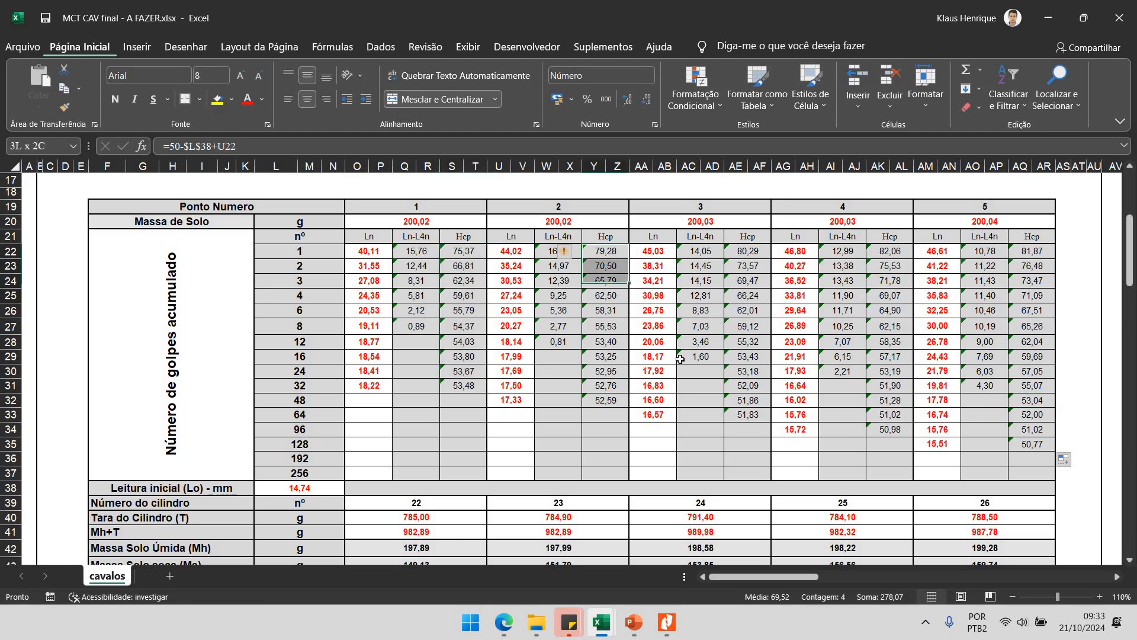
drag(680, 359, 616, 400)
drag(891, 253, 890, 403)
drag(1032, 252, 1032, 414)
scroll(584, 356, down, 1)
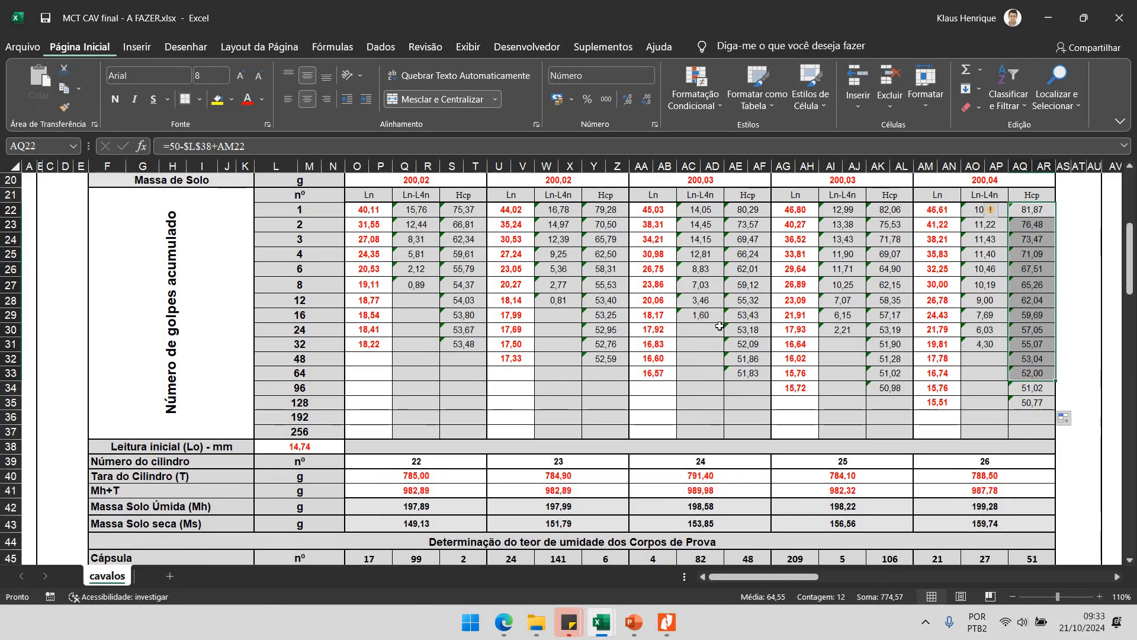
scroll(724, 325, down, 4)
scroll(729, 321, down, 3)
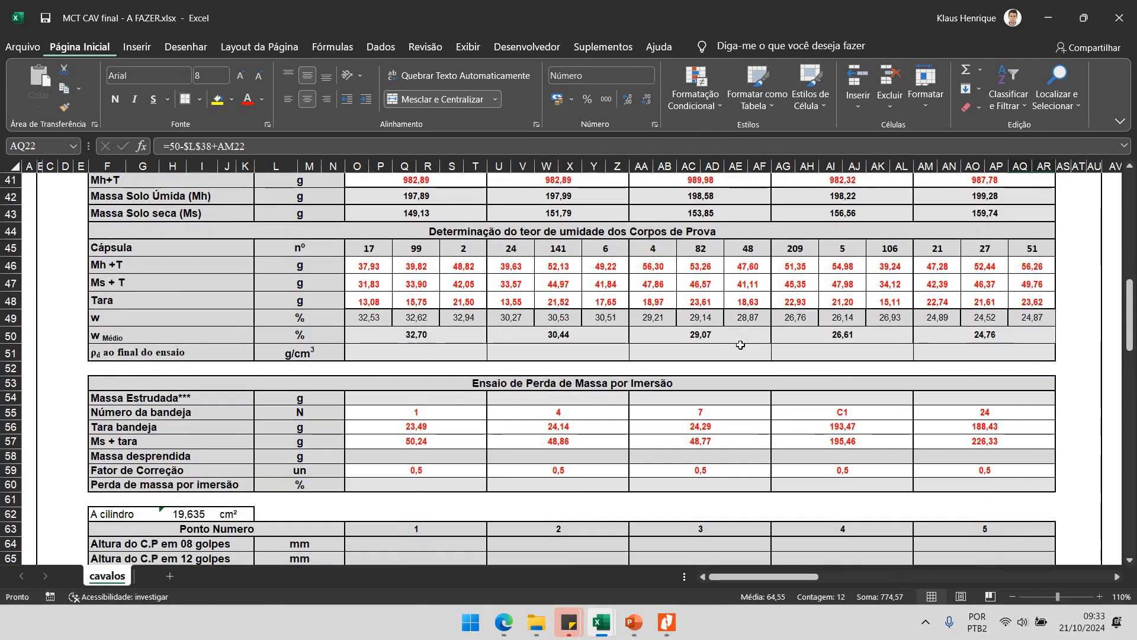
scroll(740, 341, up, 4)
scroll(788, 334, down, 1)
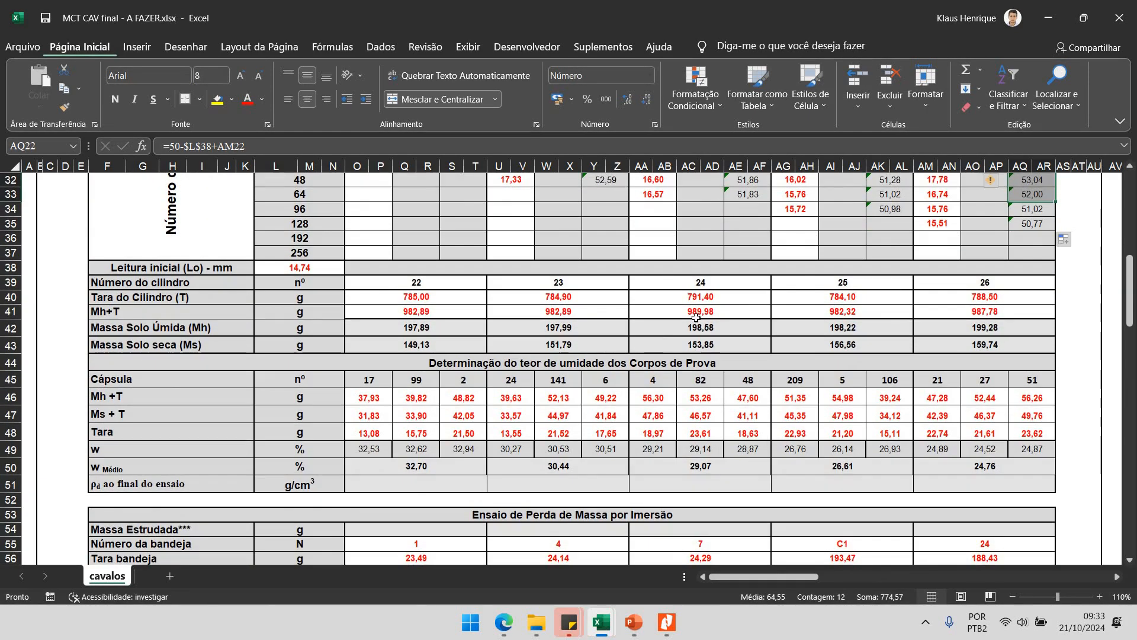
scroll(465, 303, up, 3)
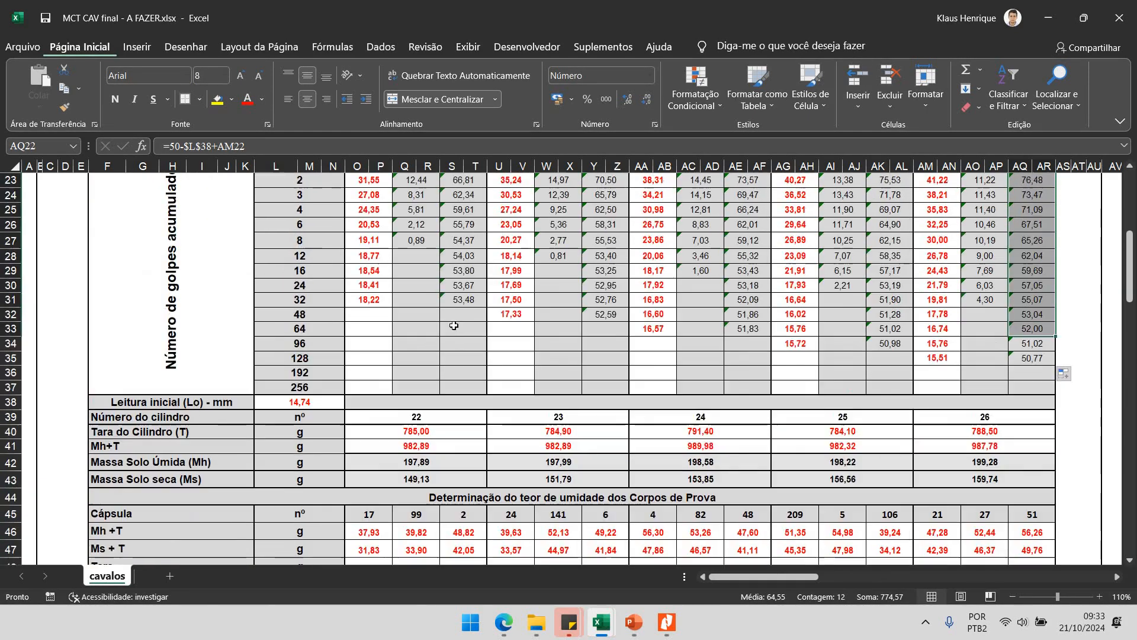
Check the last Hcp height in the columns of points 3, 5 and 1 for the final dry density.
click(748, 328)
click(1032, 358)
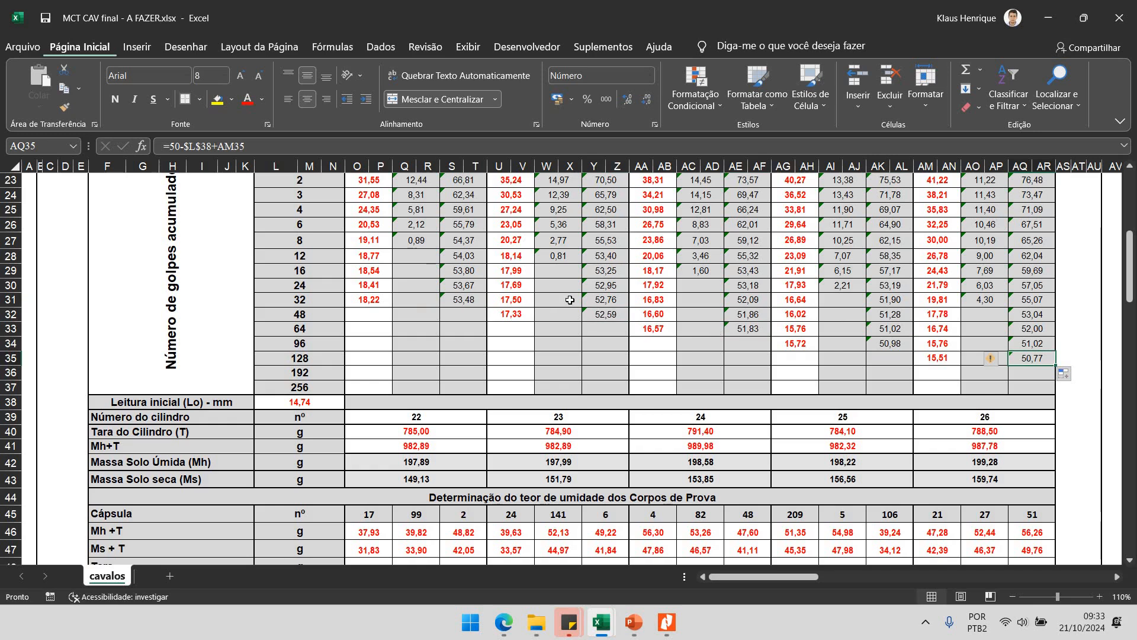
scroll(643, 345, down, 3)
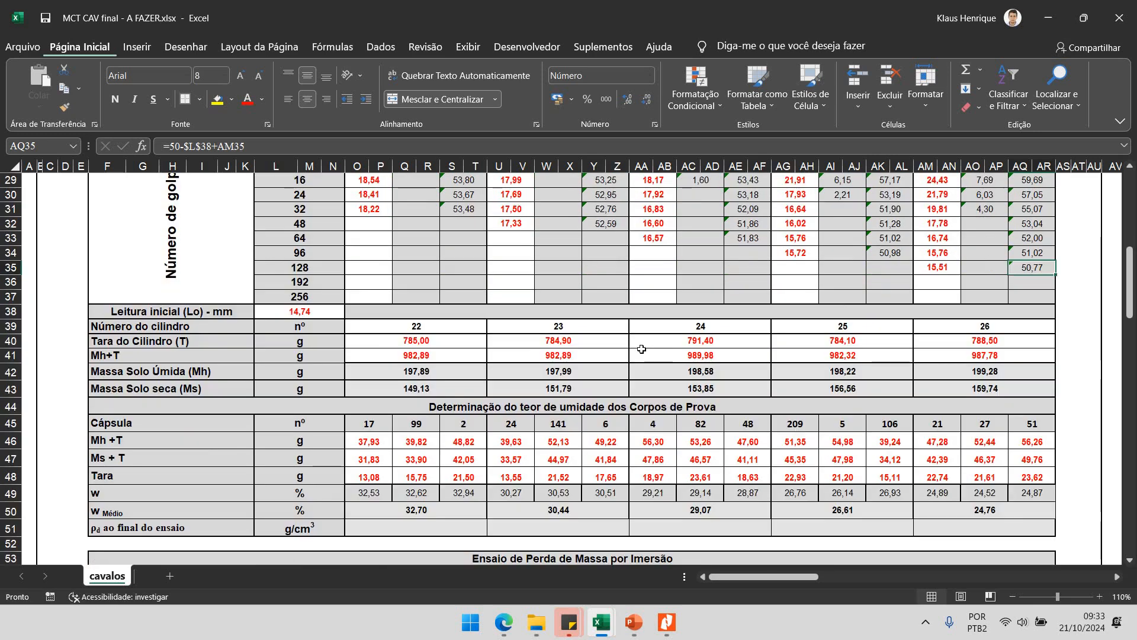
scroll(642, 349, up, 3)
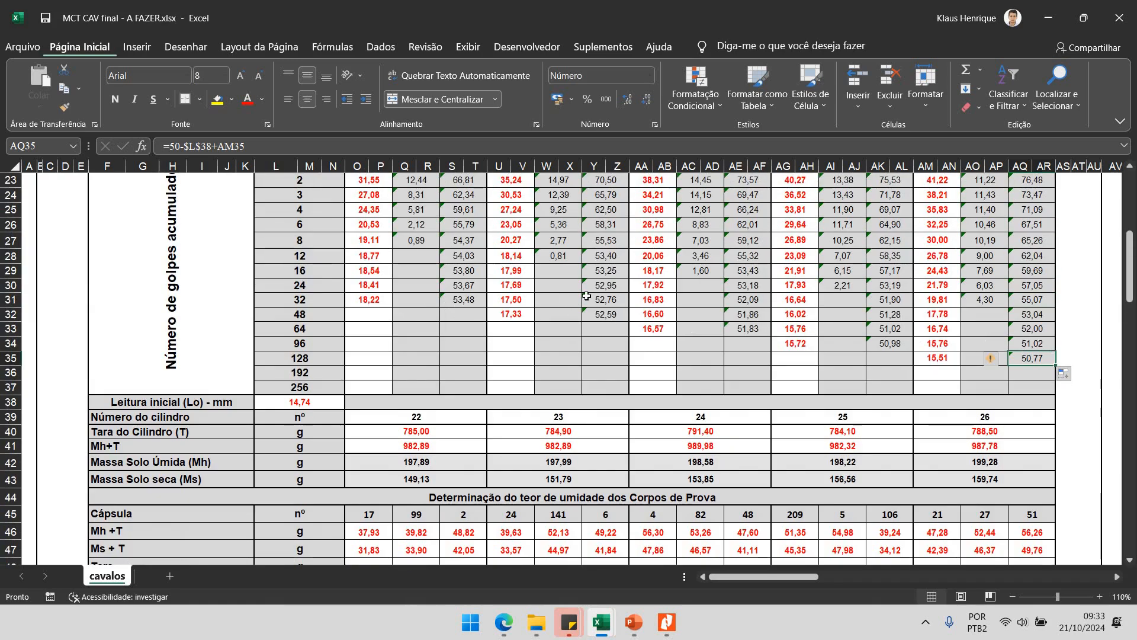
scroll(587, 295, up, 1)
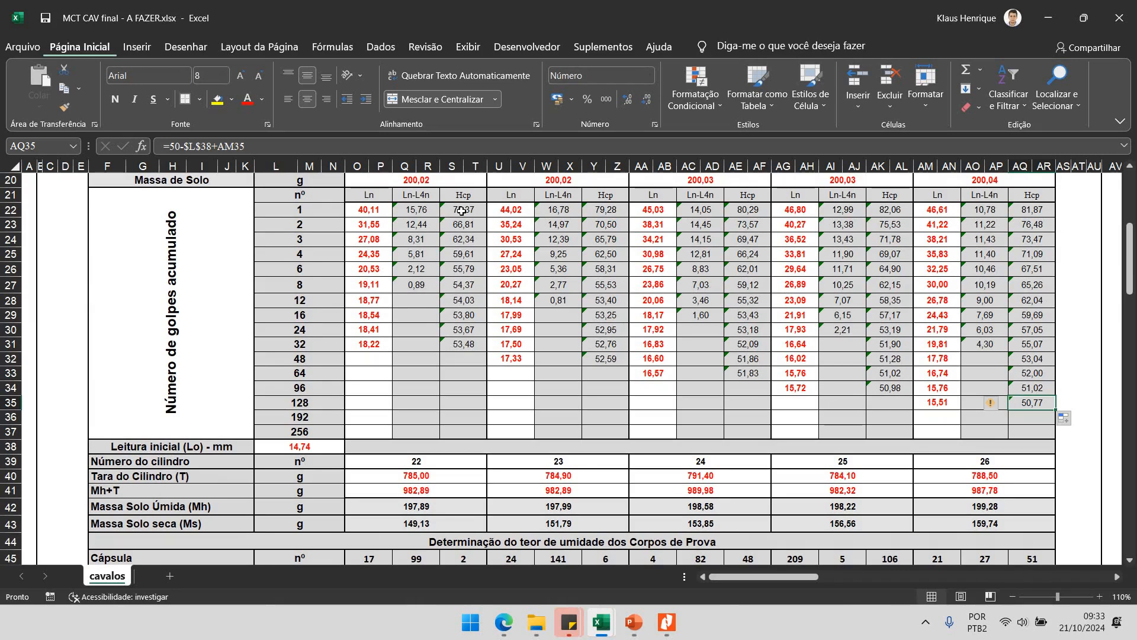
click(460, 344)
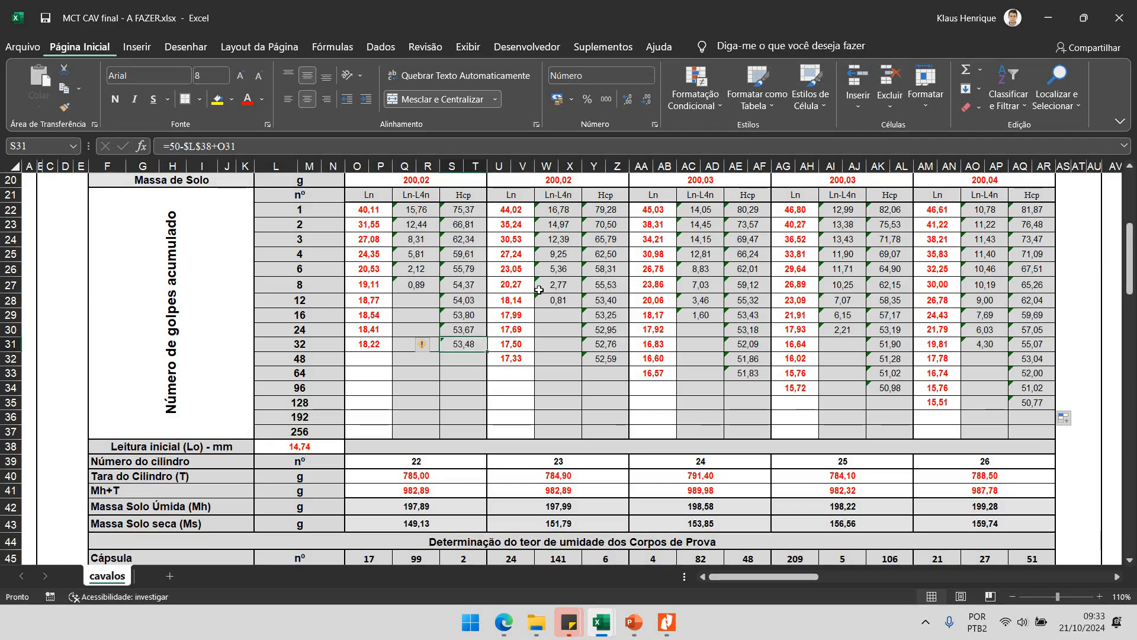
Start point 1's final dry density formula in O51 with the dry soil mass over an opened denominator, =O43/(.
scroll(539, 290, down, 6)
click(425, 396)
scroll(425, 396, down, 1)
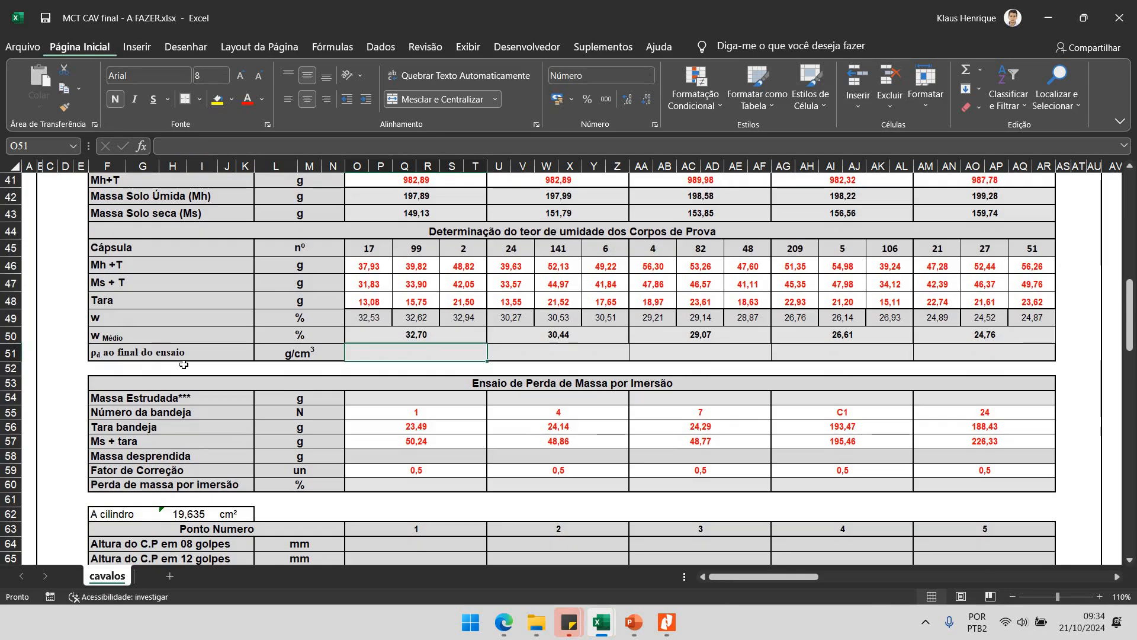
text(=)
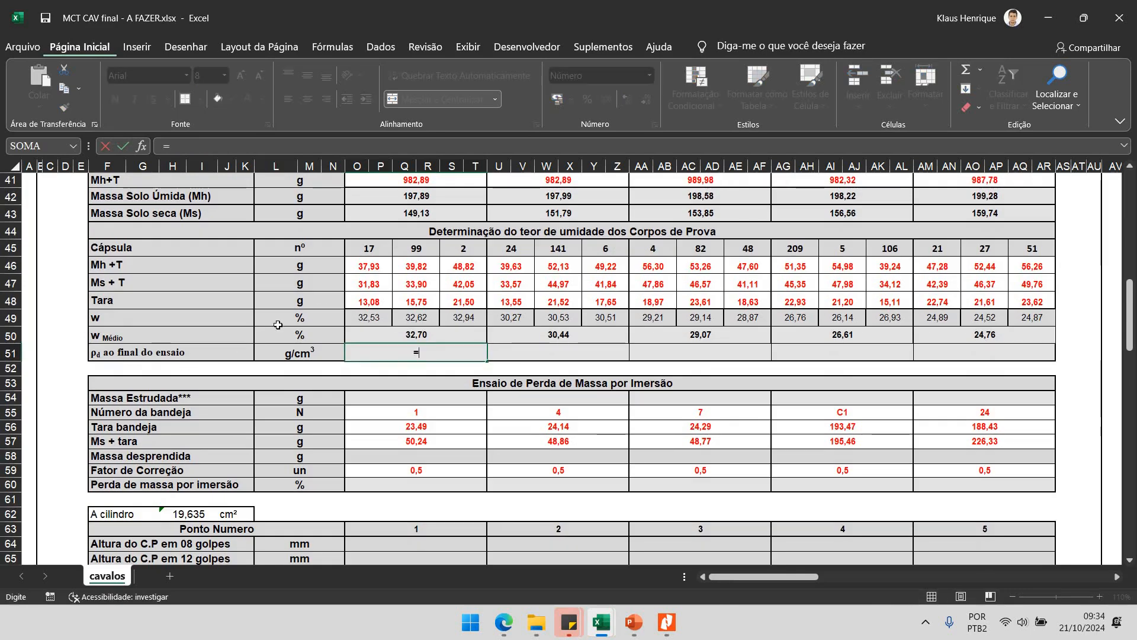
scroll(407, 331, up, 2)
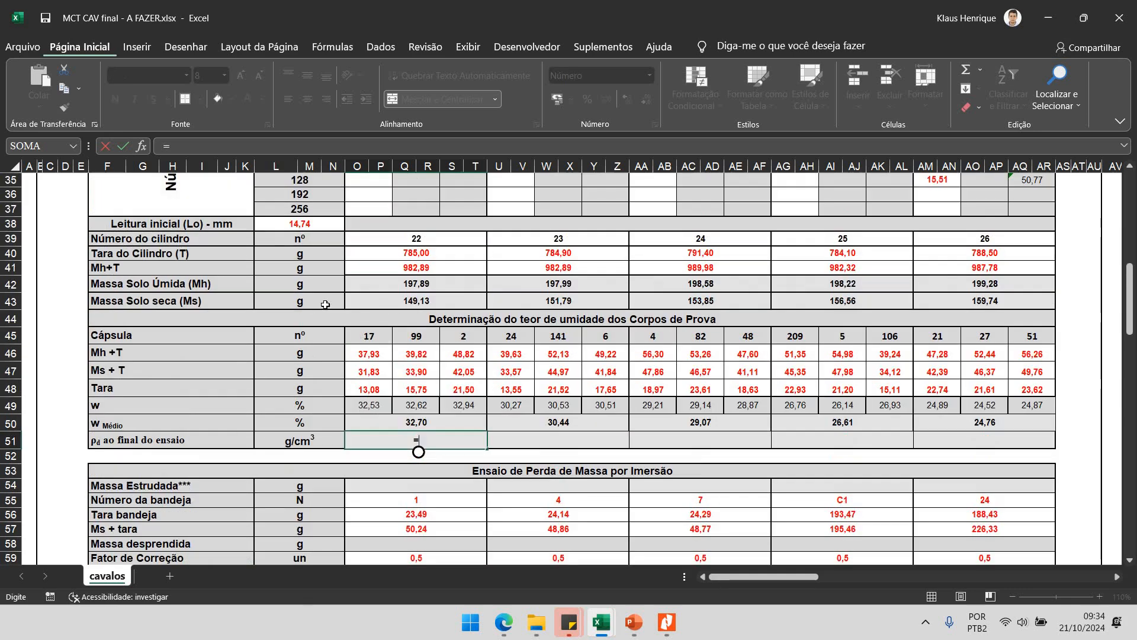
click(391, 303)
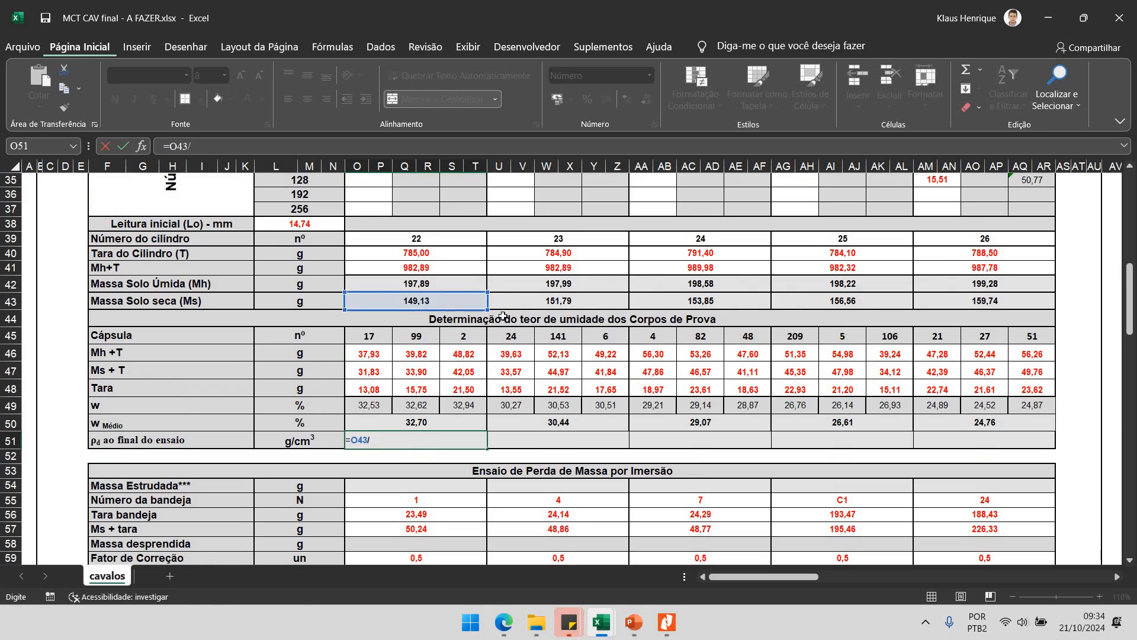
text(/)
scroll(502, 315, down, 1)
text(()
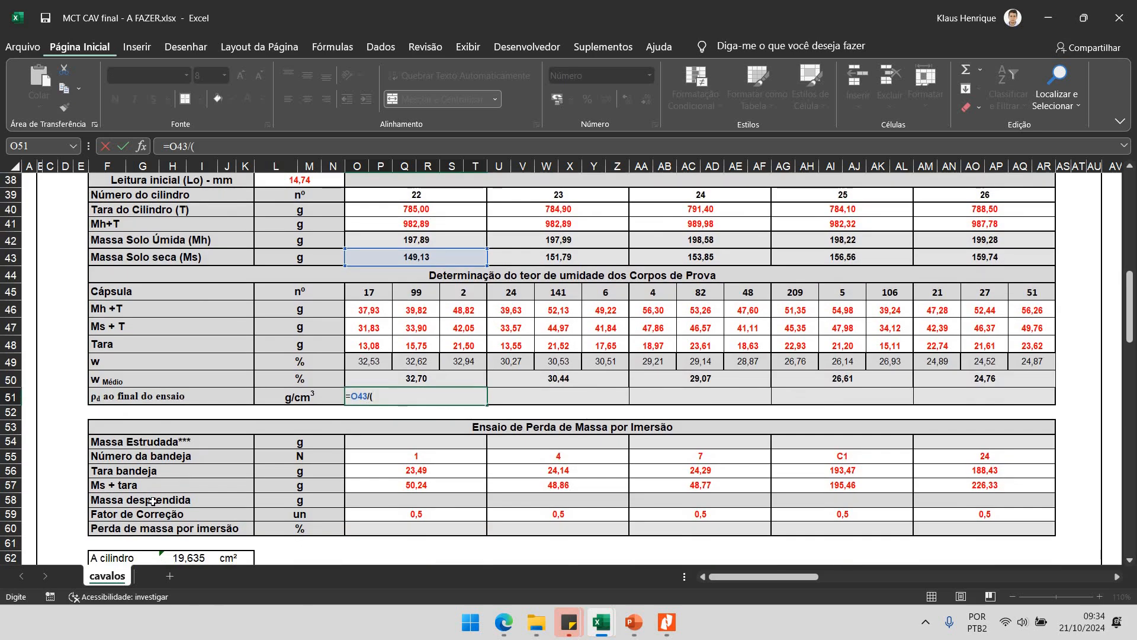
Add the absolute cylinder area $H$62 multiplied by point 1's Hcp range S22:T37 to the denominator of the density formula.
scroll(152, 501, down, 1)
click(188, 514)
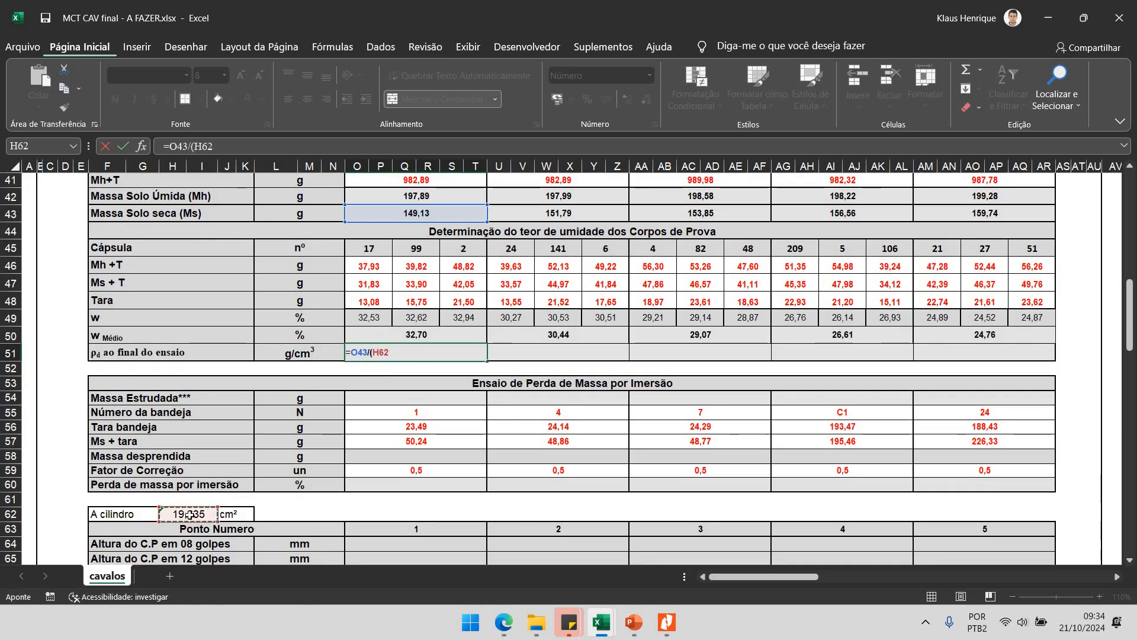
key(F4)
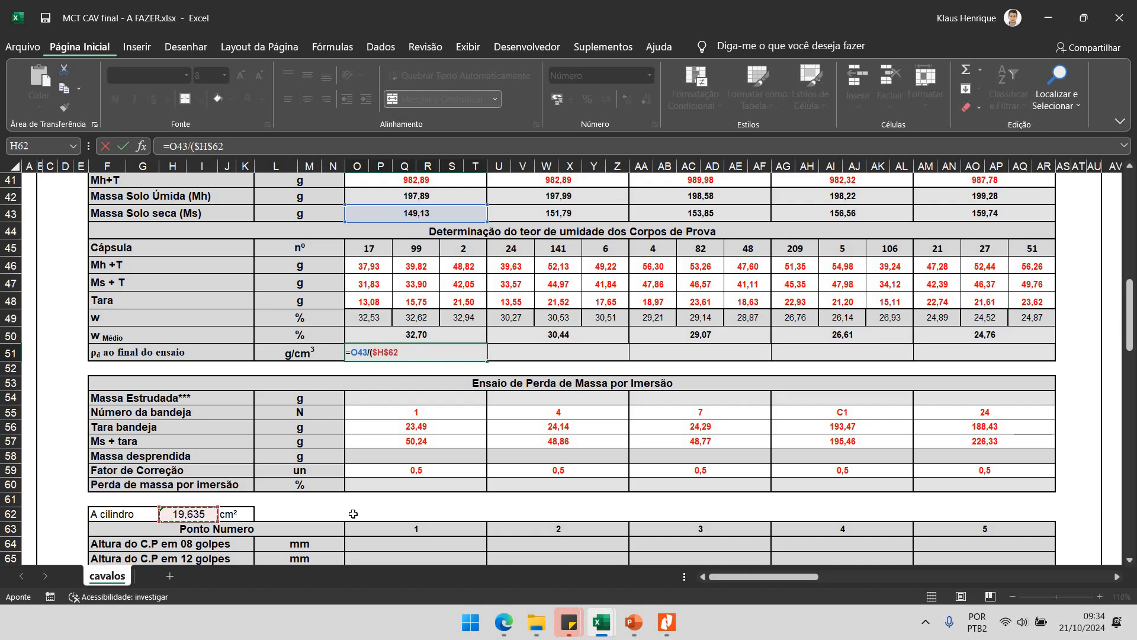
text(*)
scroll(548, 366, up, 7)
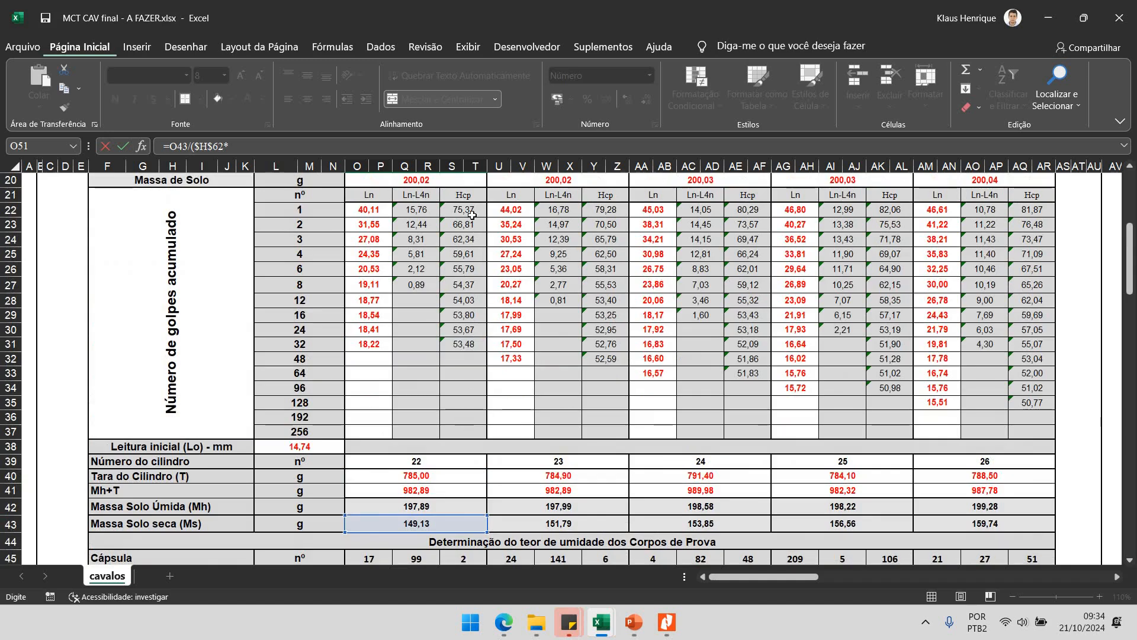
drag(463, 209, 468, 433)
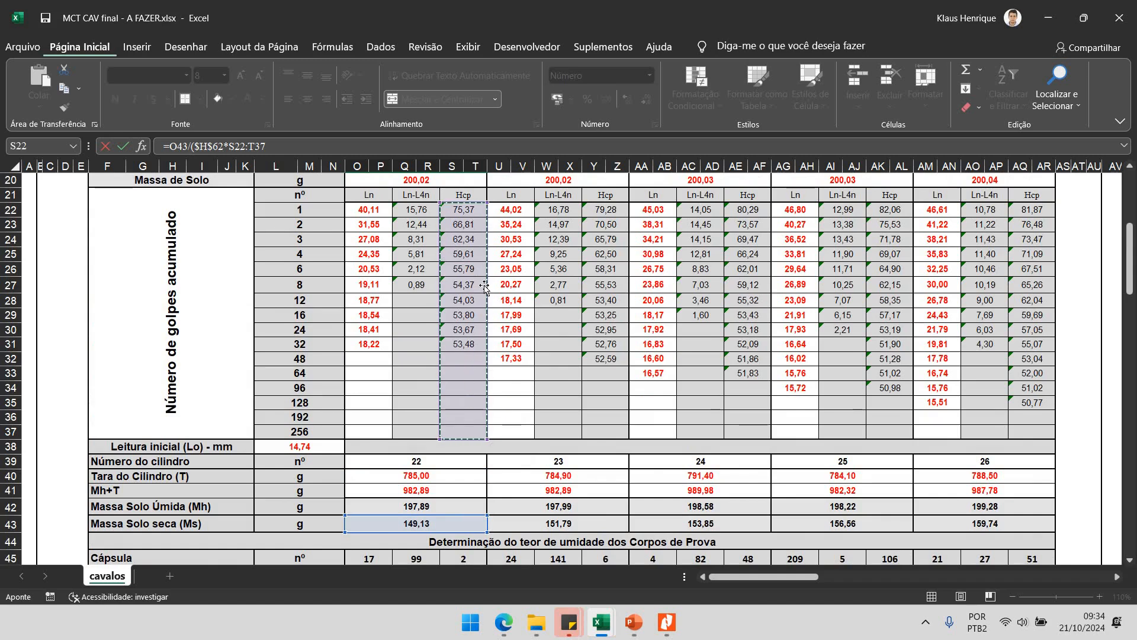
Insert minimo( directly before the range S22:T37 in point 1's final dry density formula in O51.
scroll(484, 285, down, 4)
scroll(484, 285, down, 2)
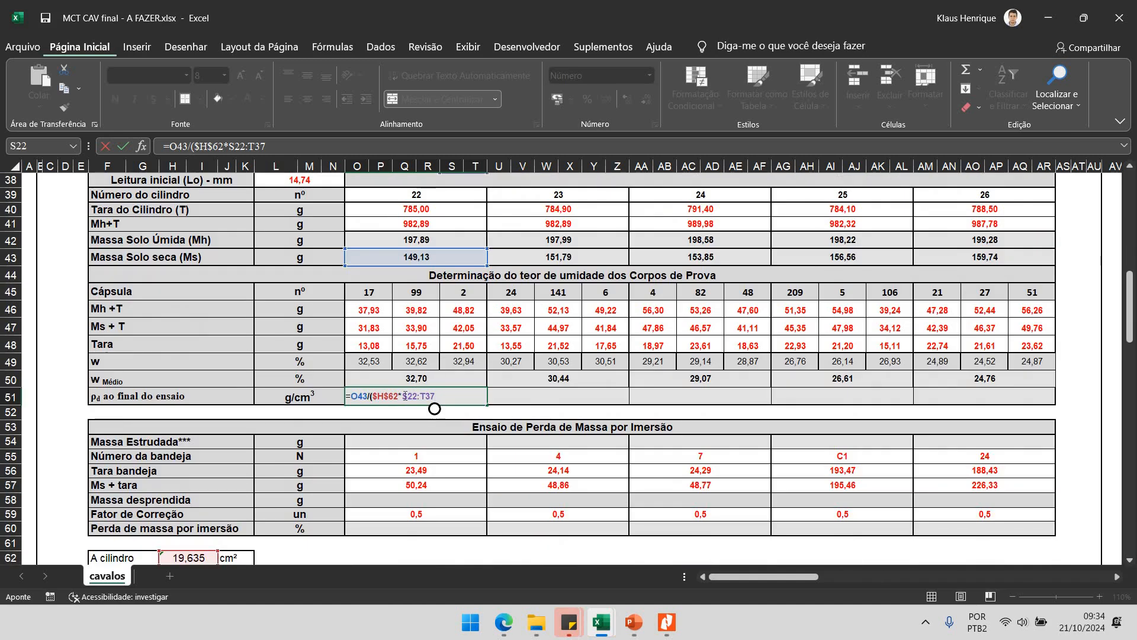
click(407, 401)
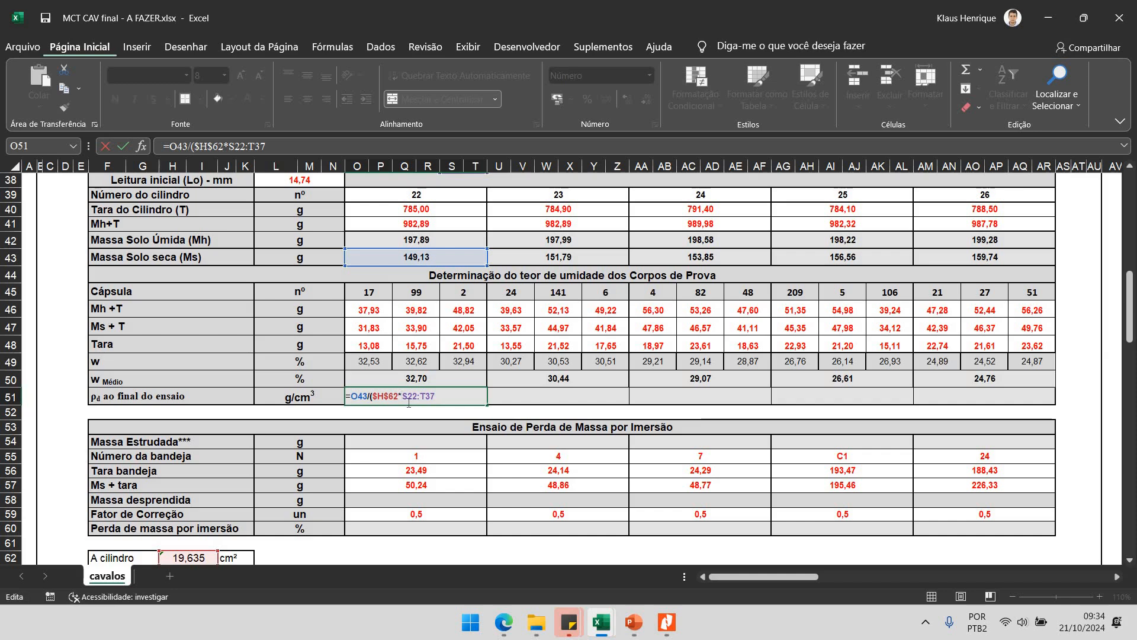
text(mi)
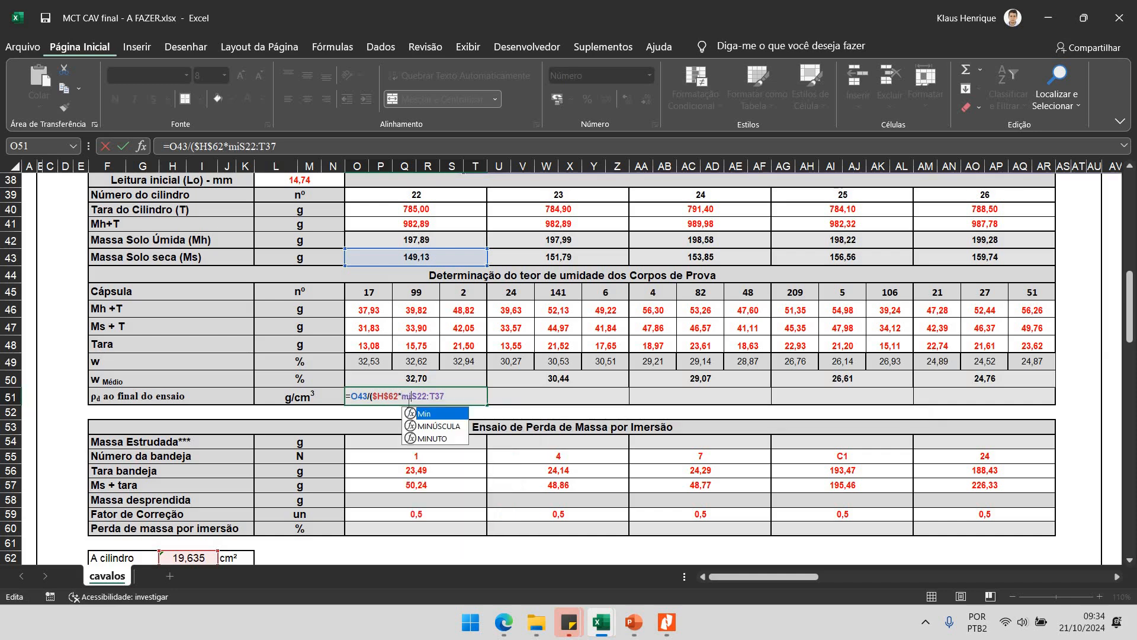
text(nimo)
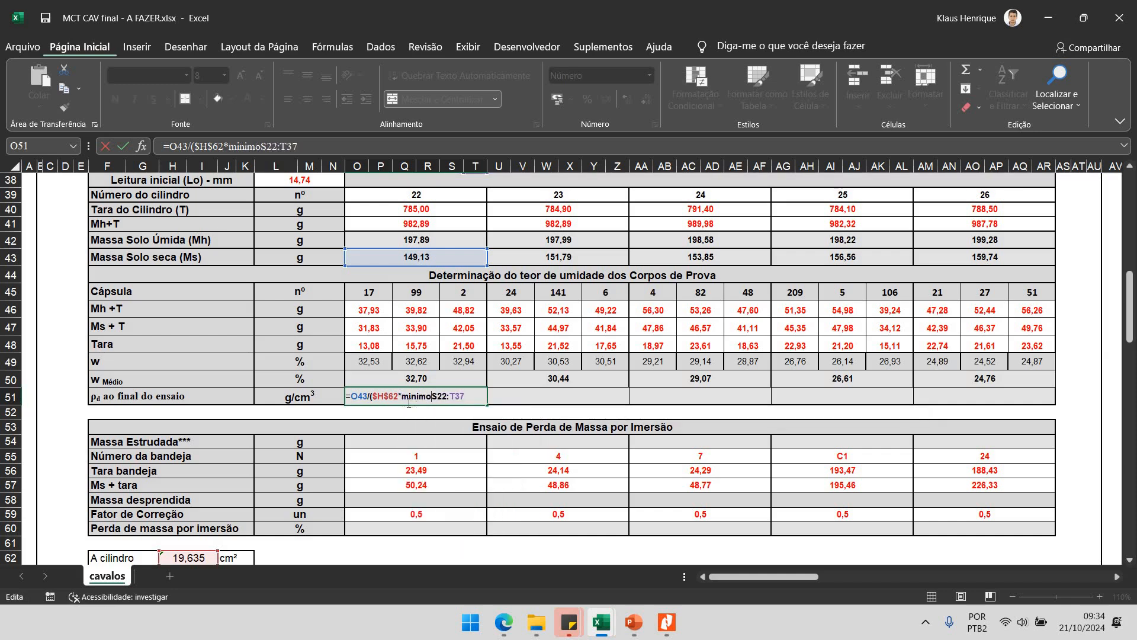
text(()
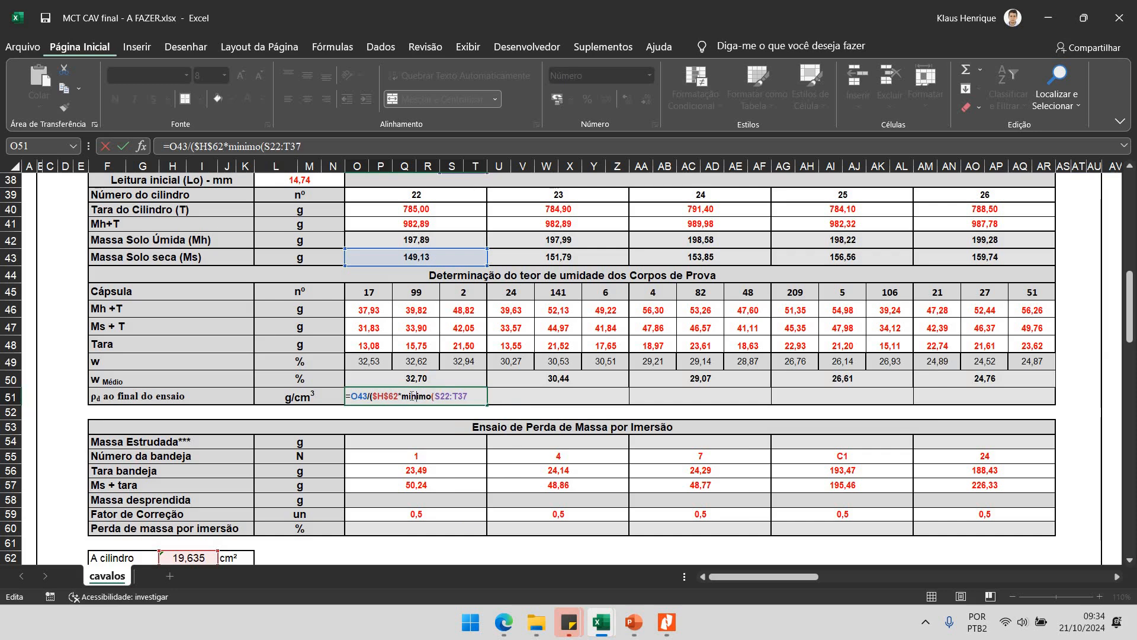
Replace the unaccented function name in O51's formula with the accented MÍNIMO( and remove the leftover nimo( text.
key(BackSpace)
text(í)
double_click(432, 425)
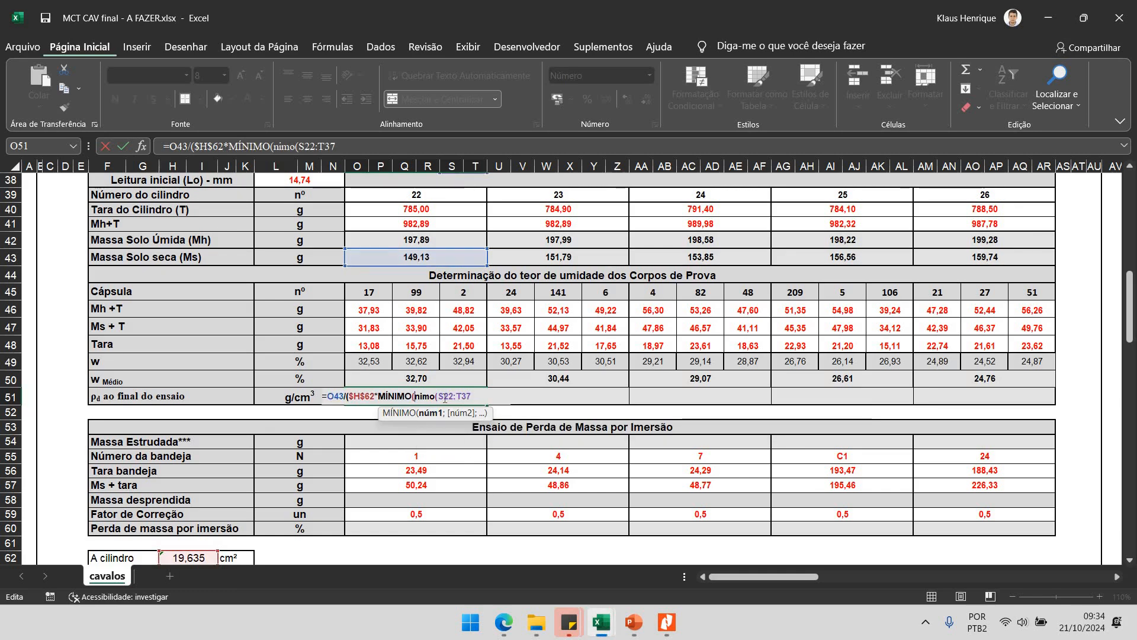
key(Delete)
key(Delete)
key(Delete)
key(Delete)
key(Delete)
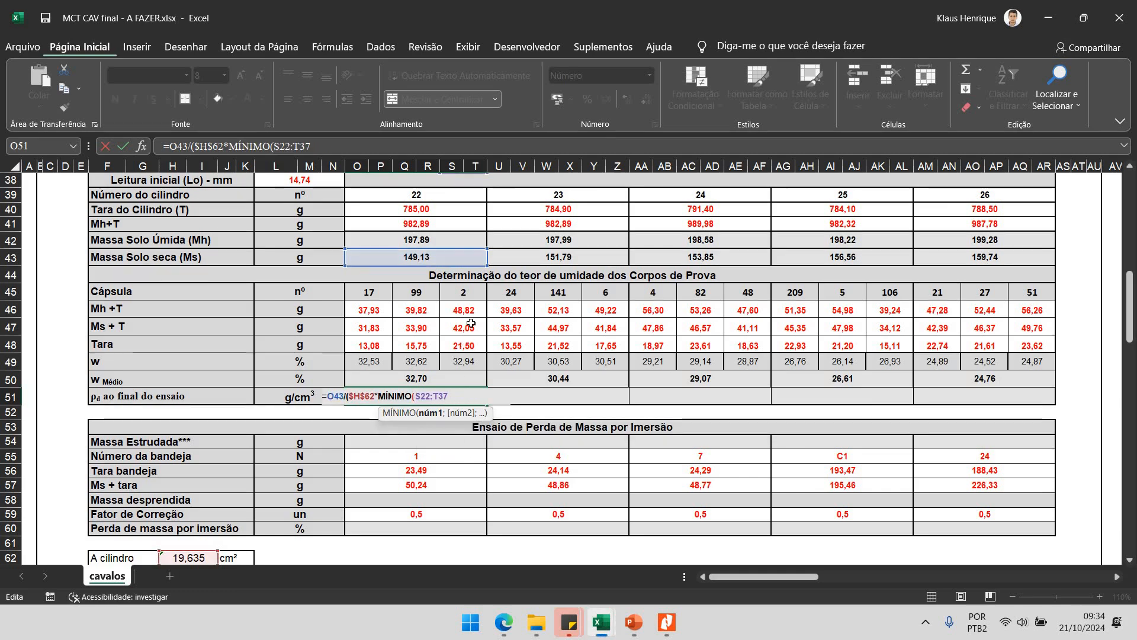
Check the Hcp range referenced for point 1 and close the MÍNIMO function after S22:T37.
scroll(471, 323, up, 6)
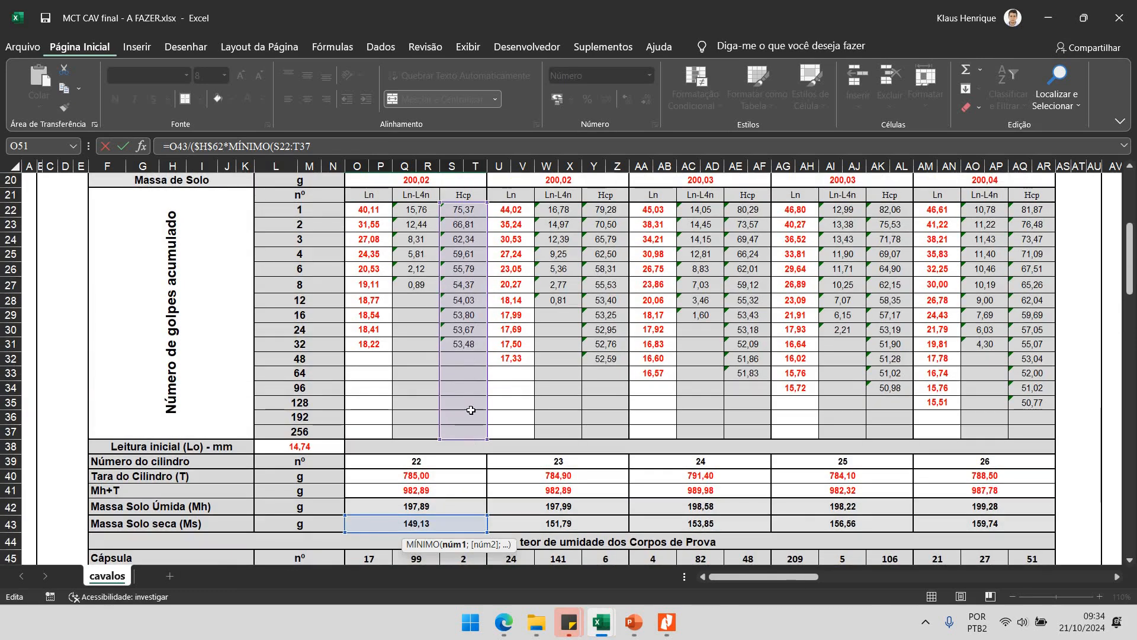
scroll(473, 375, down, 5)
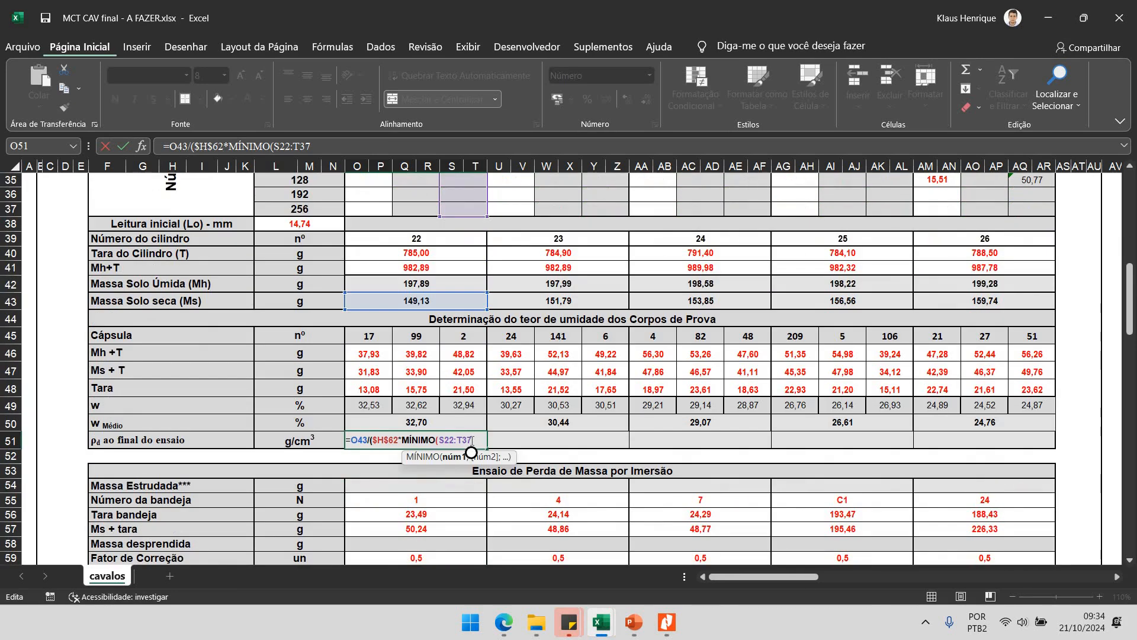
text())
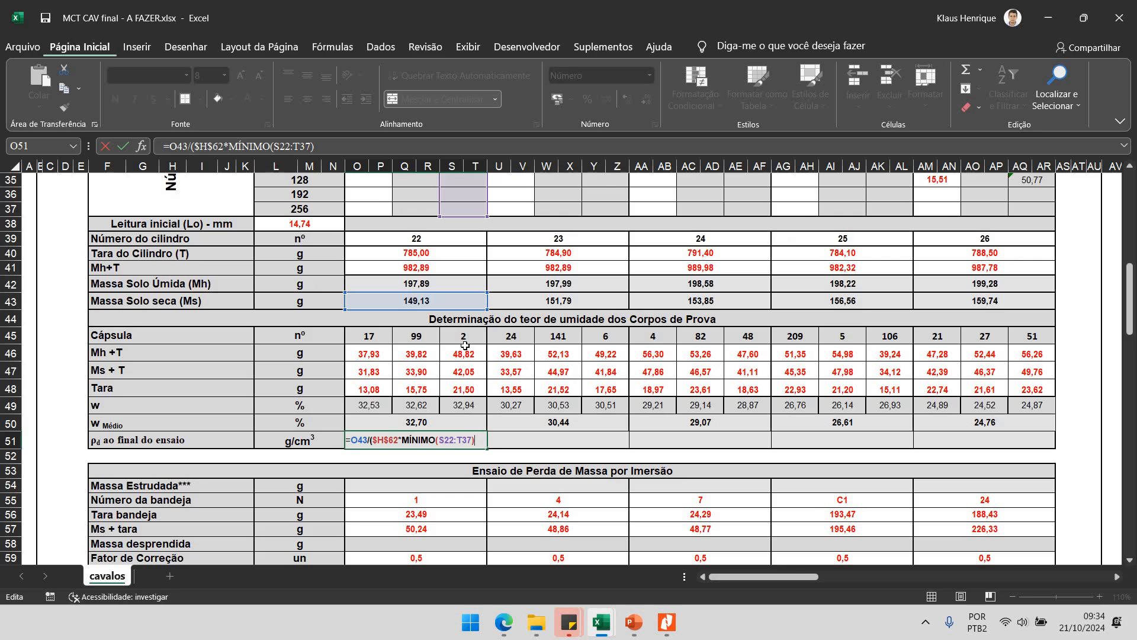
Review the heights, dry soil mass and cylinder area referenced in point 1's density formula, including their units.
scroll(468, 343, up, 7)
scroll(459, 278, down, 1)
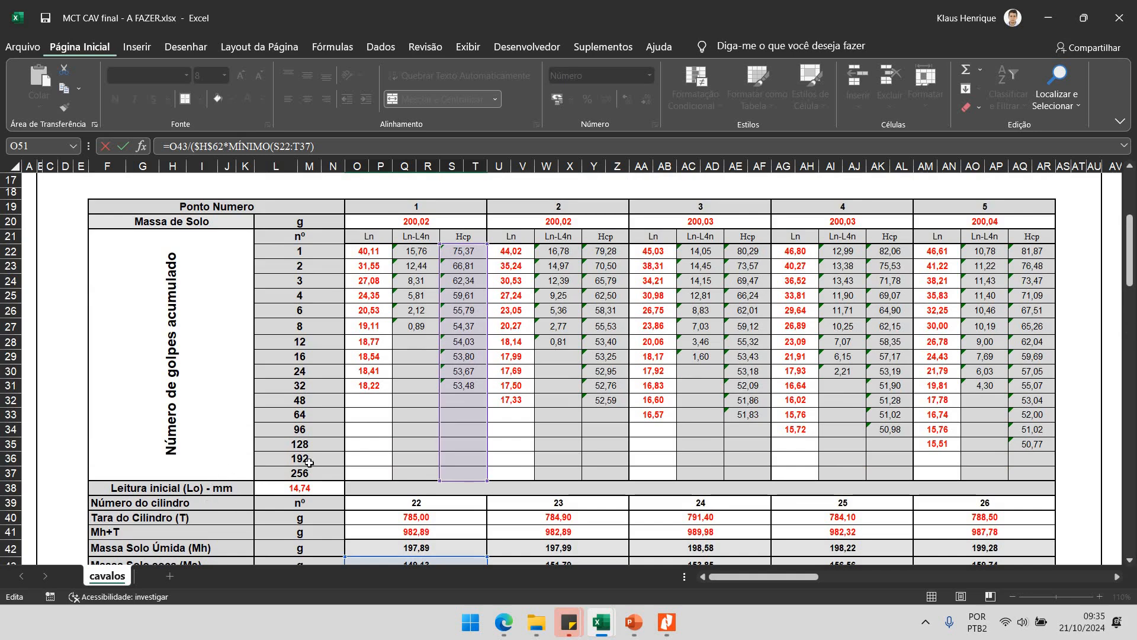
scroll(460, 379, down, 10)
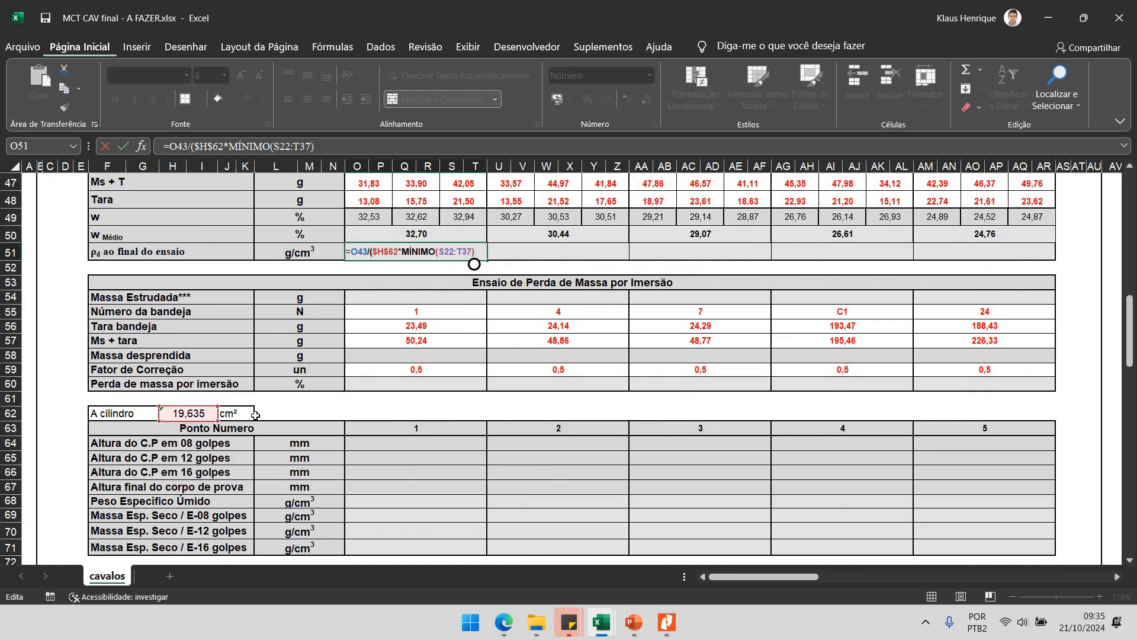
scroll(393, 347, up, 5)
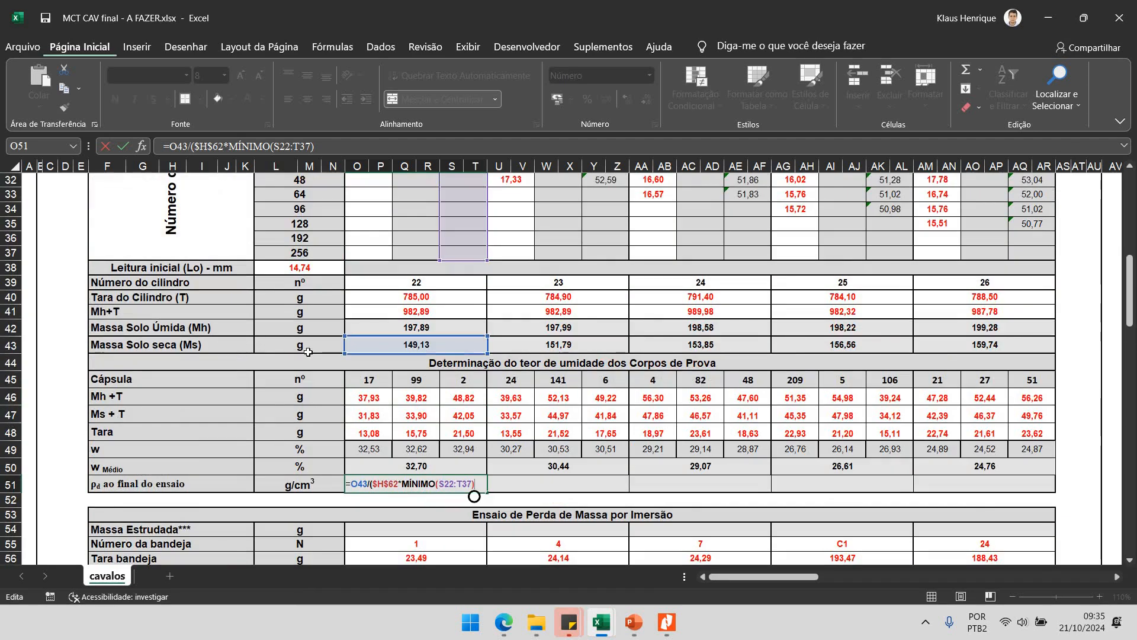
scroll(392, 347, down, 2)
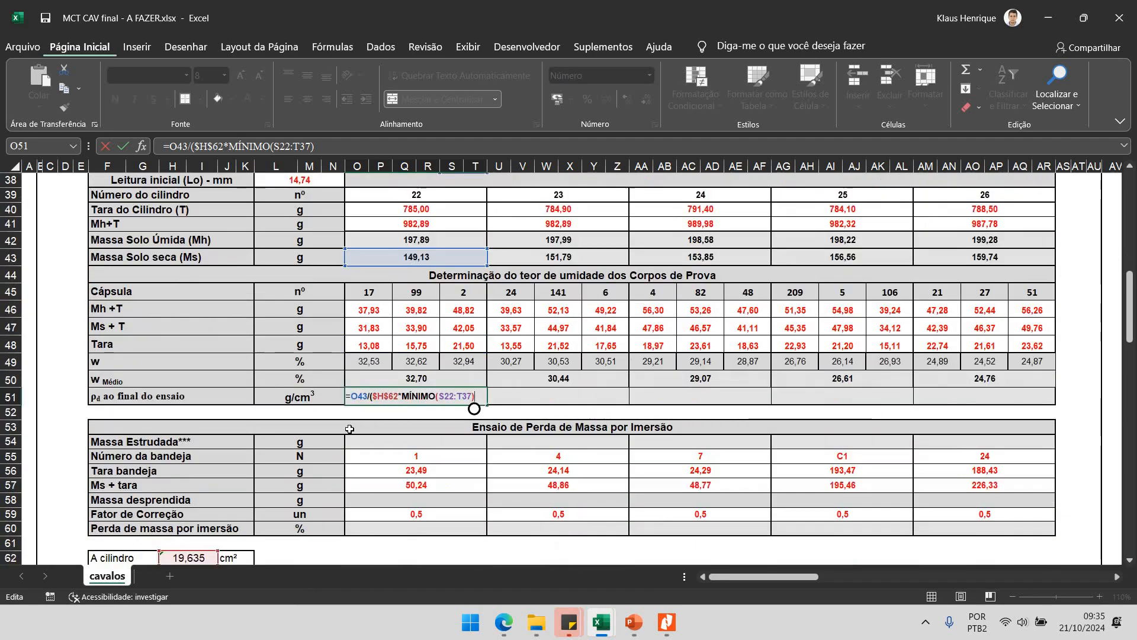
scroll(240, 504, down, 1)
scroll(541, 286, up, 4)
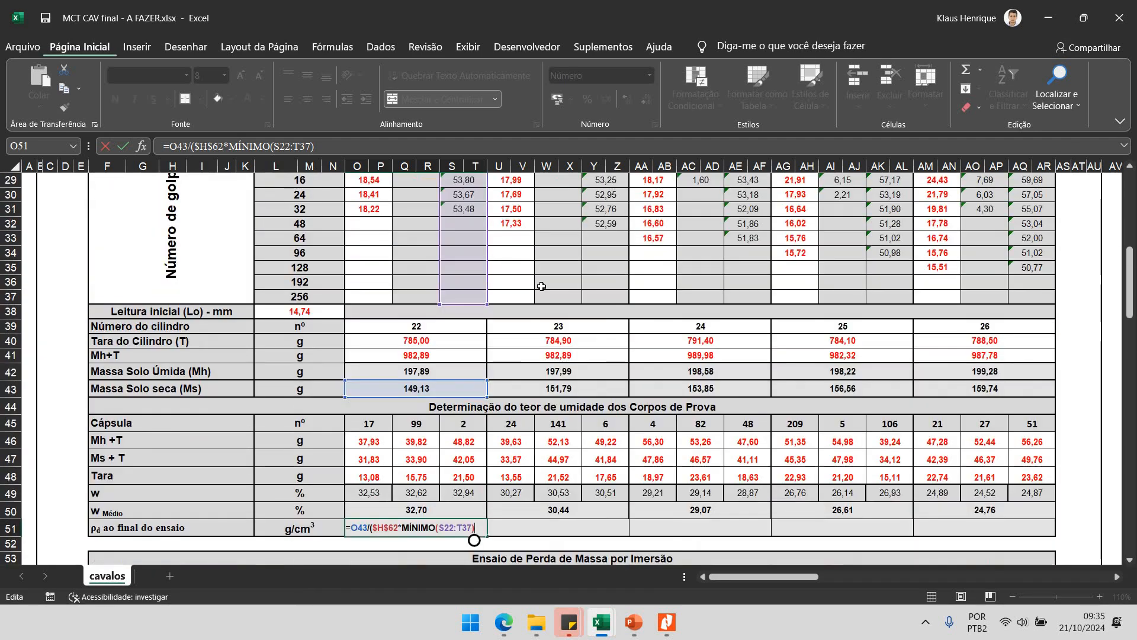
scroll(466, 243, up, 3)
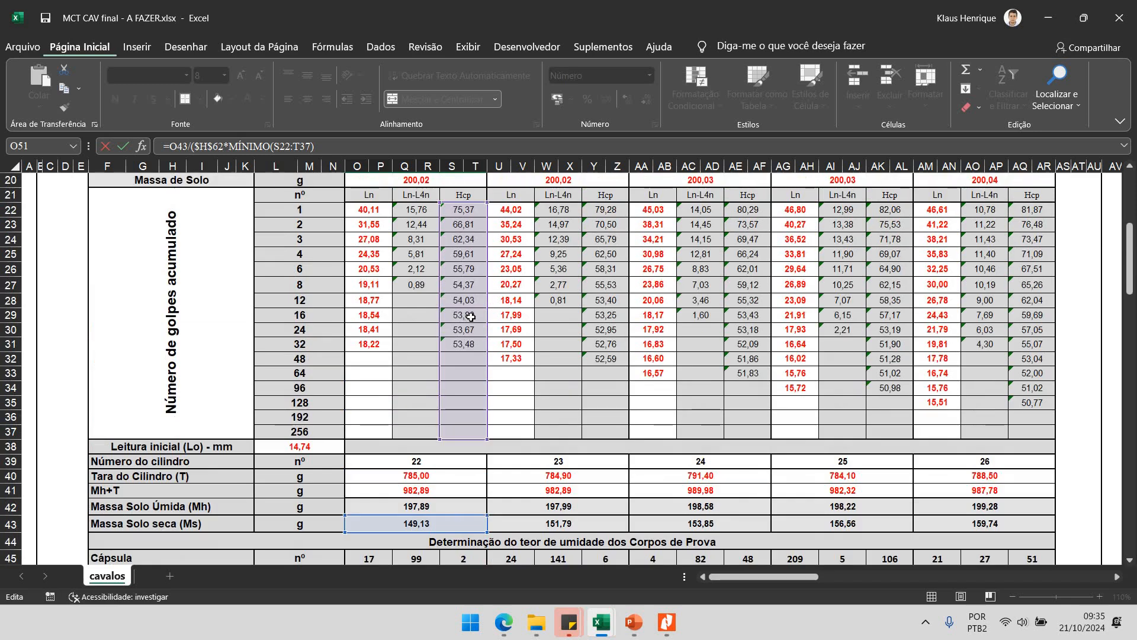
scroll(471, 317, down, 5)
scroll(492, 391, down, 1)
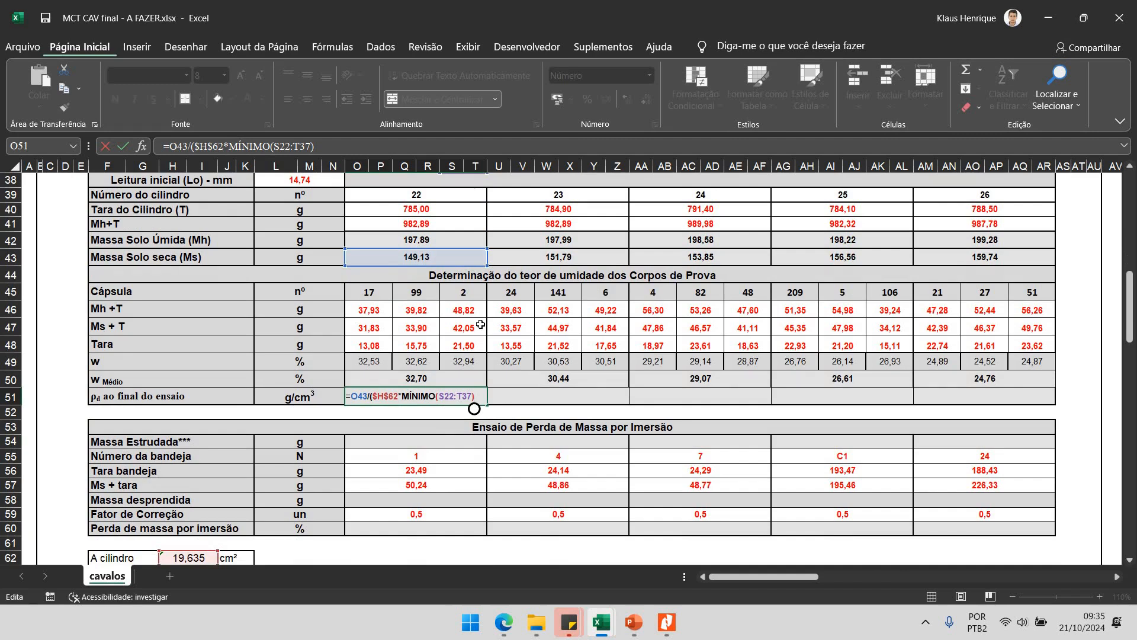
Complete O51 as =O43/($H$62*MÍNIMO(S22:T37)/10) and fill the final dry density formula across points 2 to 5.
scroll(468, 242, up, 4)
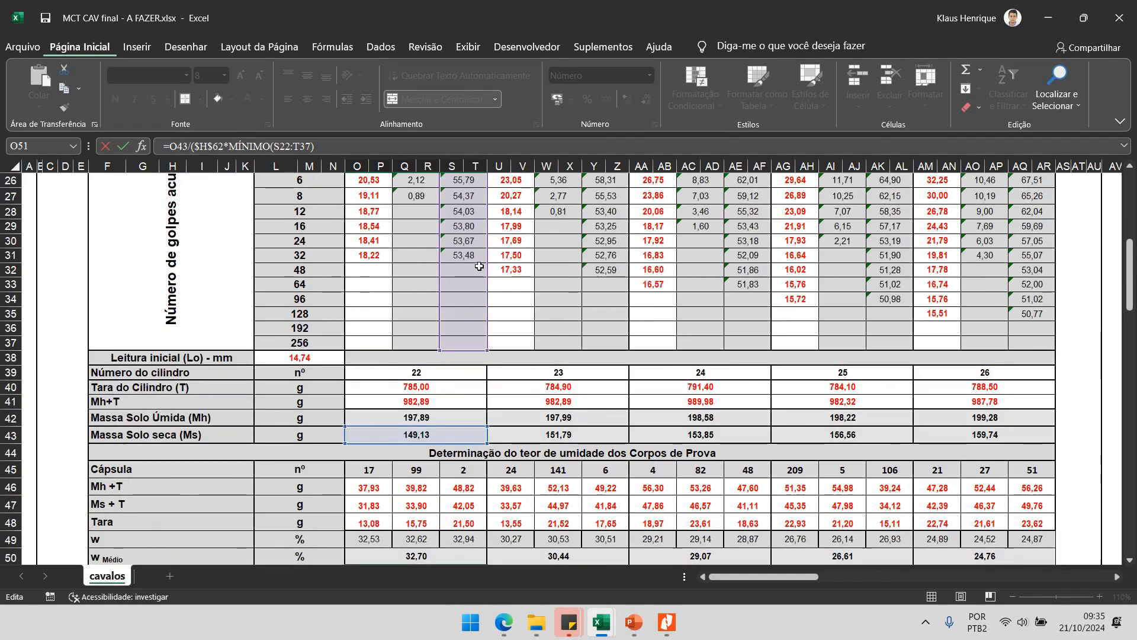
scroll(479, 267, down, 5)
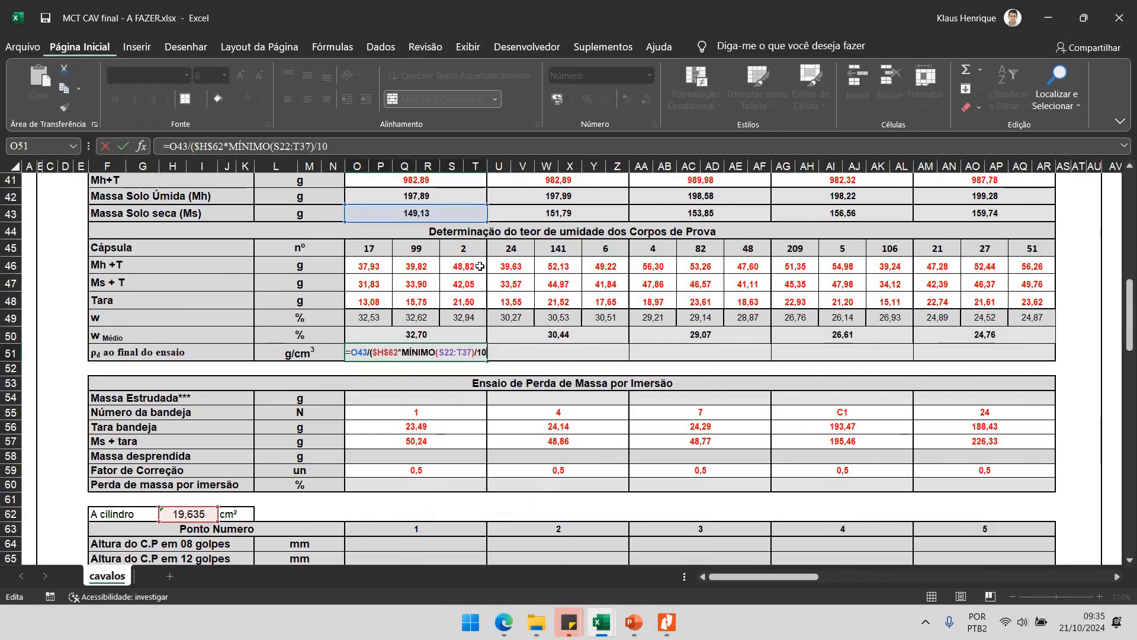
text())
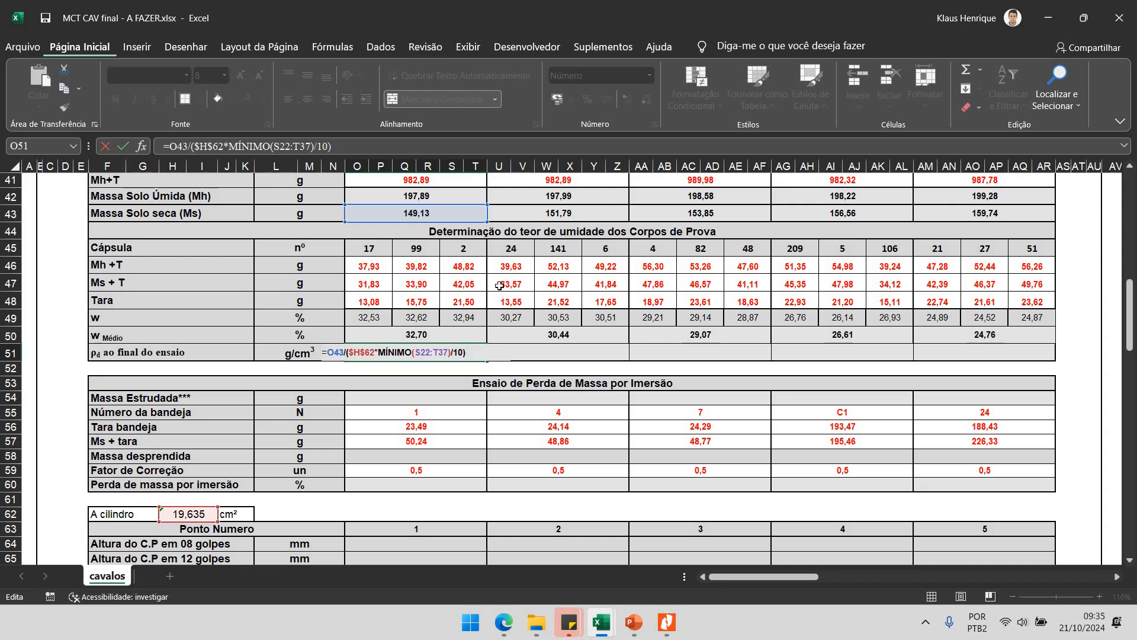
key(ctrl+Return)
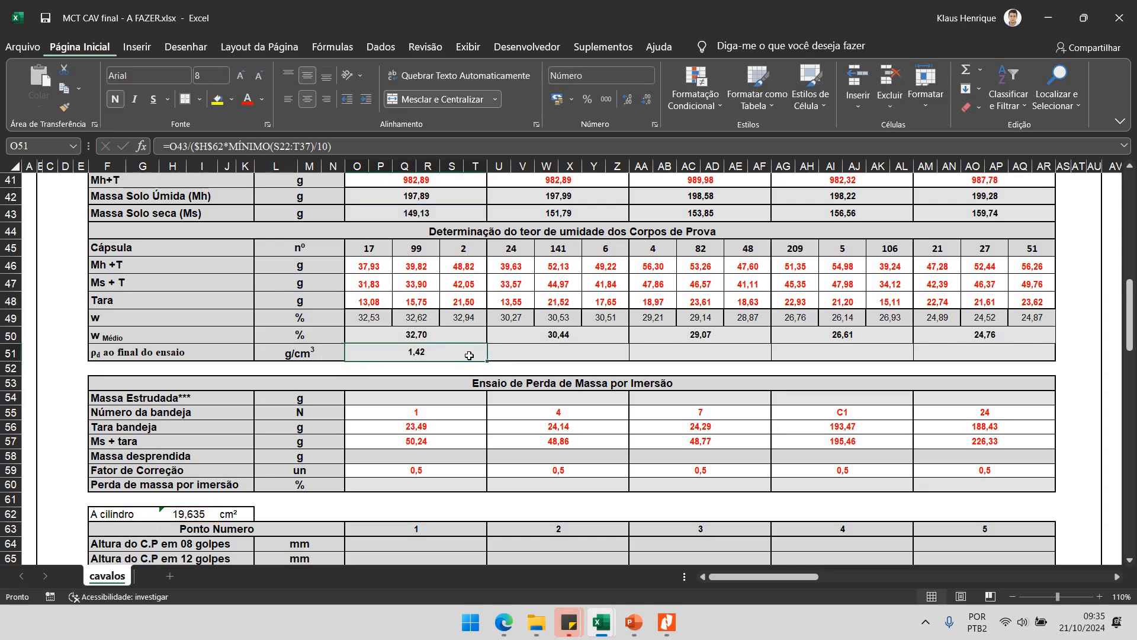
drag(487, 362, 978, 354)
Check the dry mass, cylinder area and Hcp range references in point 2's final dry density formula in U51.
double_click(597, 348)
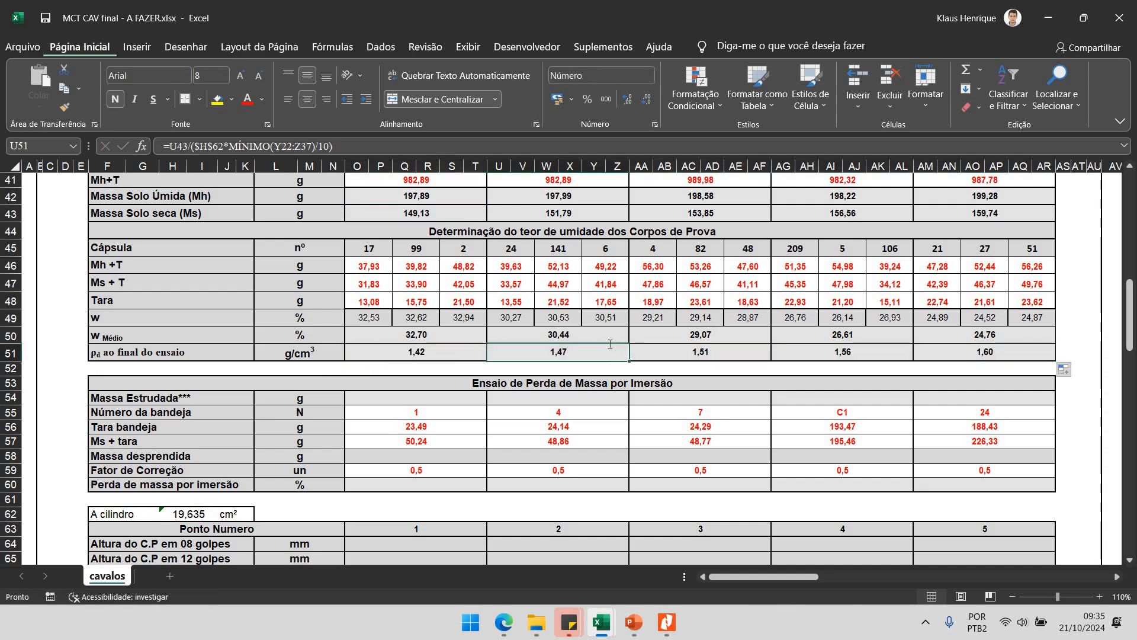
scroll(551, 227, down, 2)
scroll(551, 227, up, 2)
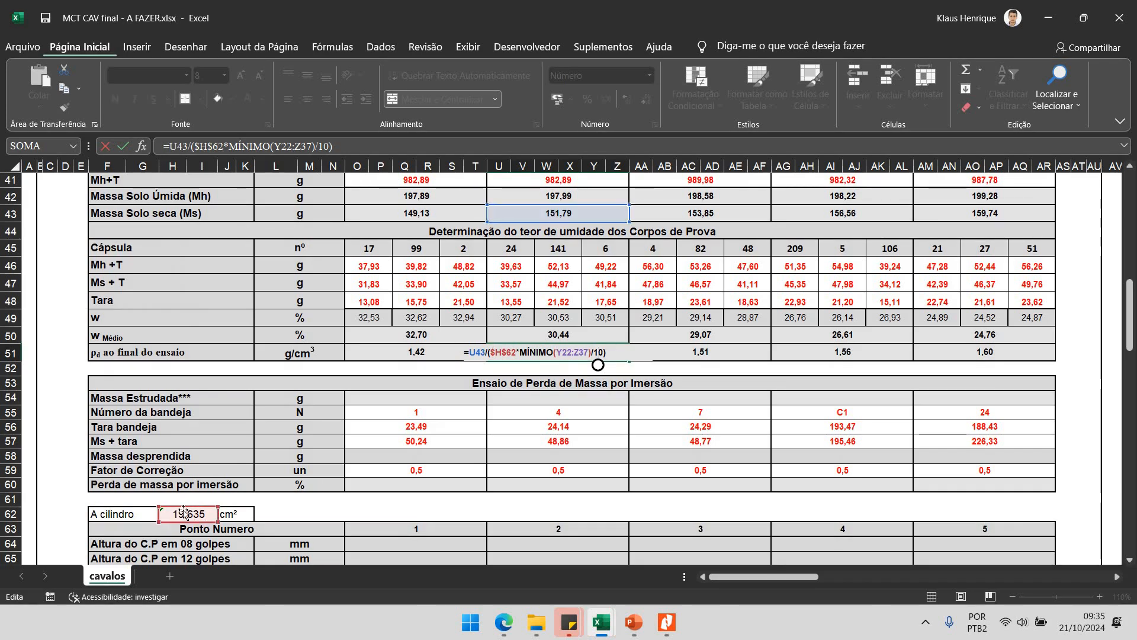
key(Escape)
scroll(510, 406, up, 7)
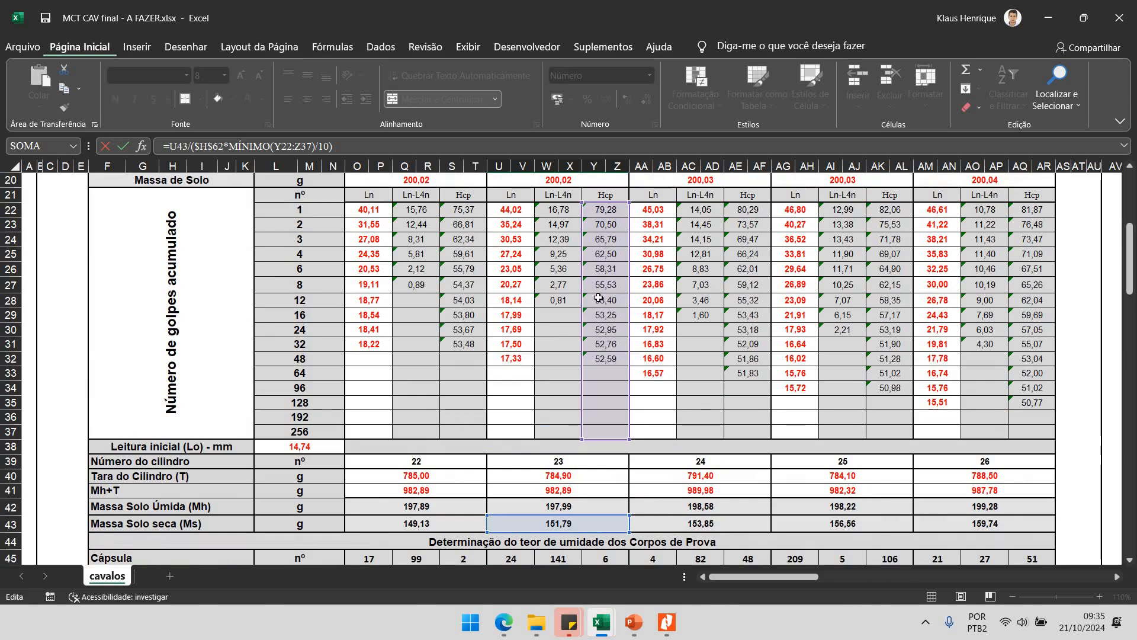
scroll(599, 298, down, 2)
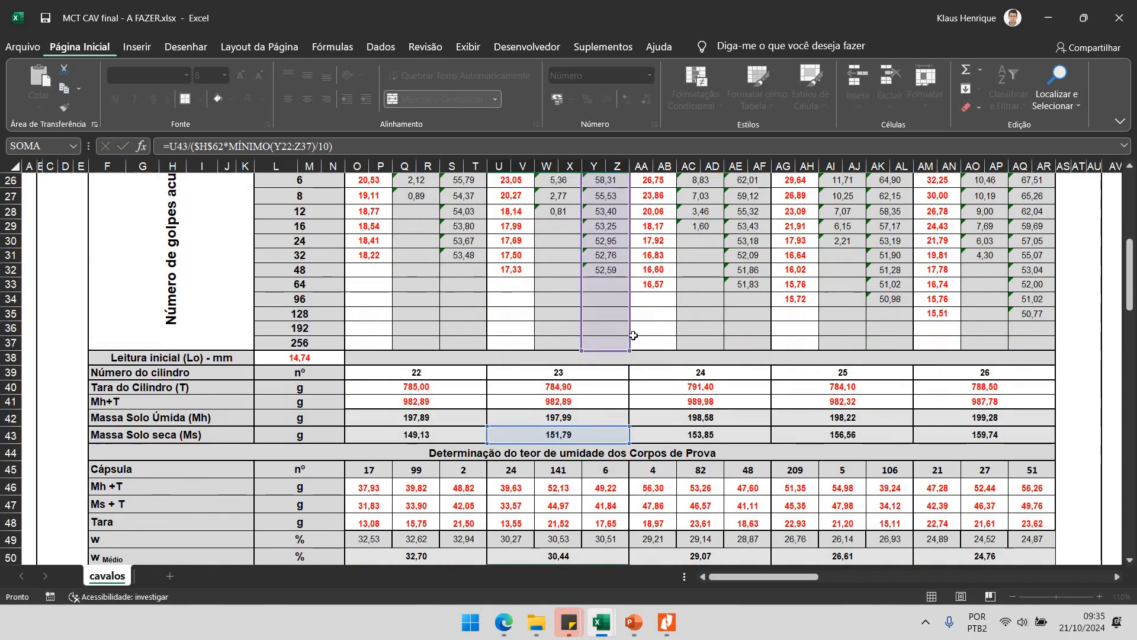
key(Return)
Examine the immersion mass loss section and the specimen height and dry density table, focusing on the 12-blow rows 65 and 70.
scroll(633, 335, down, 4)
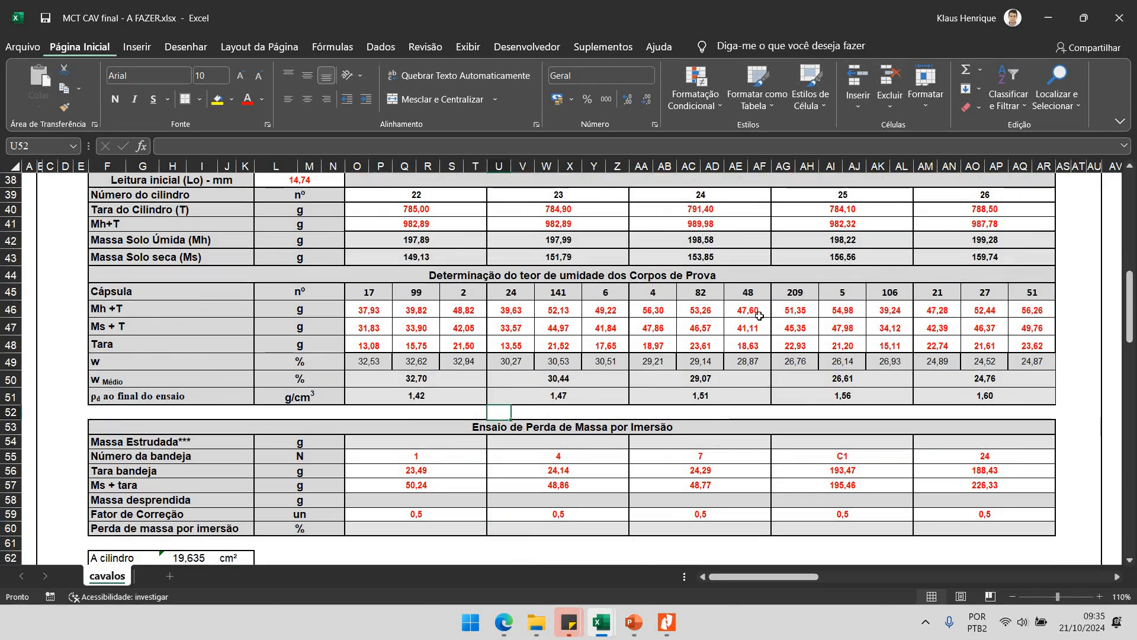
scroll(759, 315, down, 2)
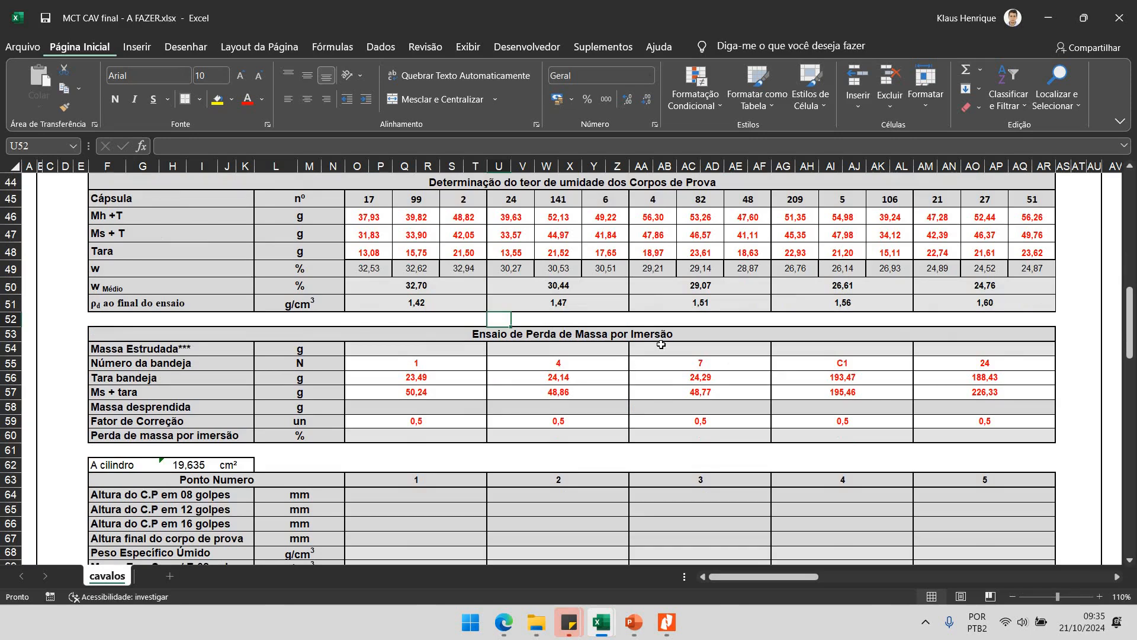
scroll(660, 355, down, 1)
scroll(569, 344, up, 1)
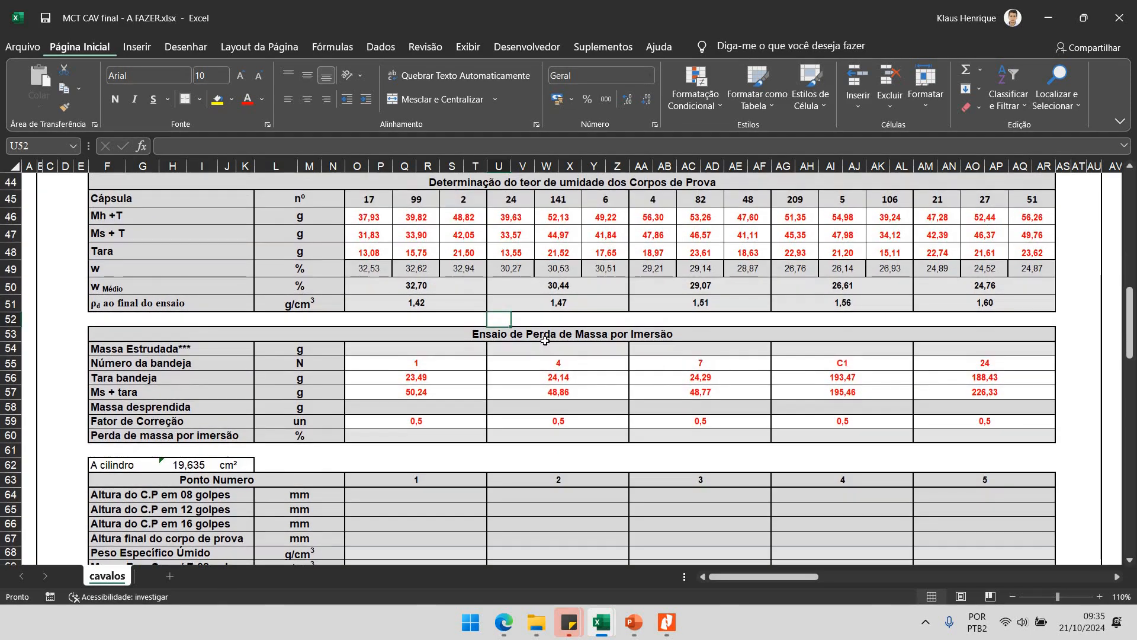
scroll(540, 345, down, 1)
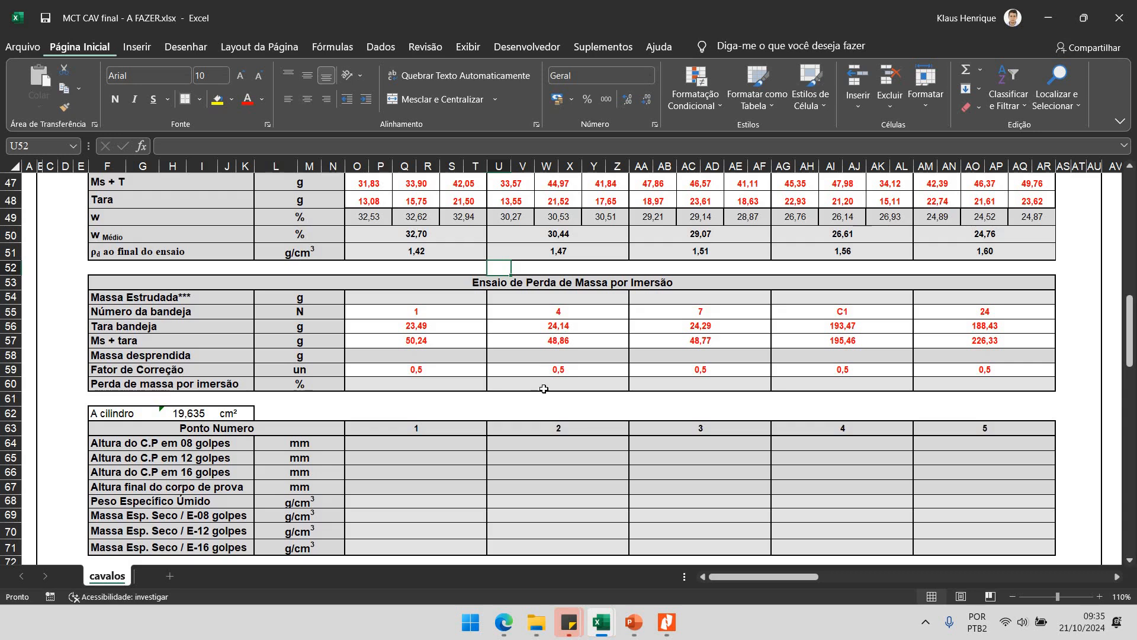
scroll(556, 324, down, 2)
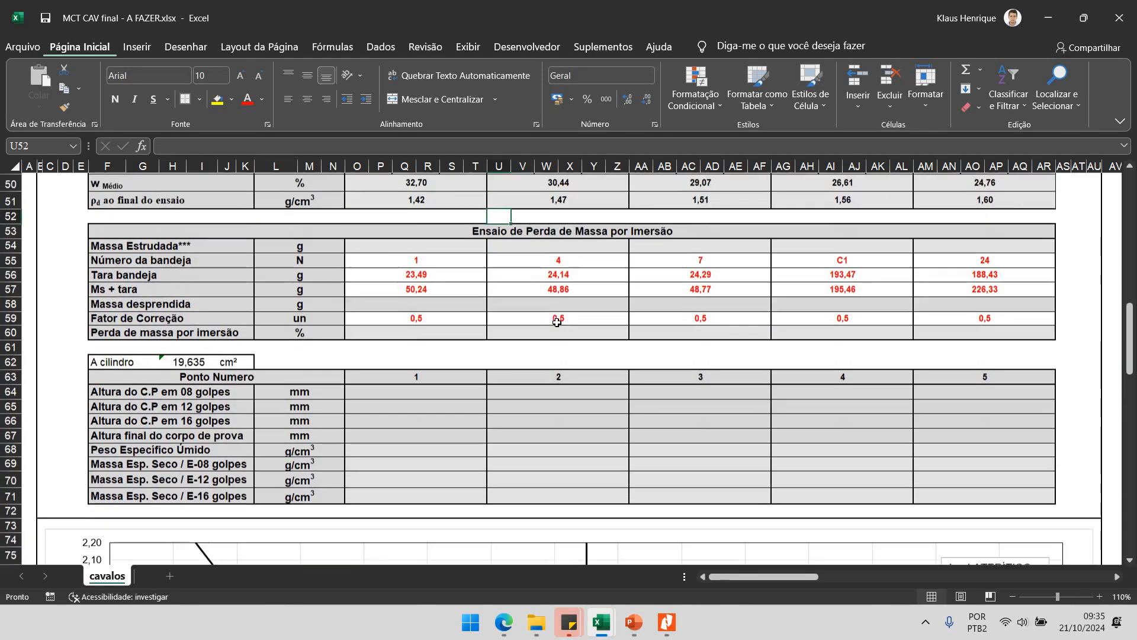
click(249, 355)
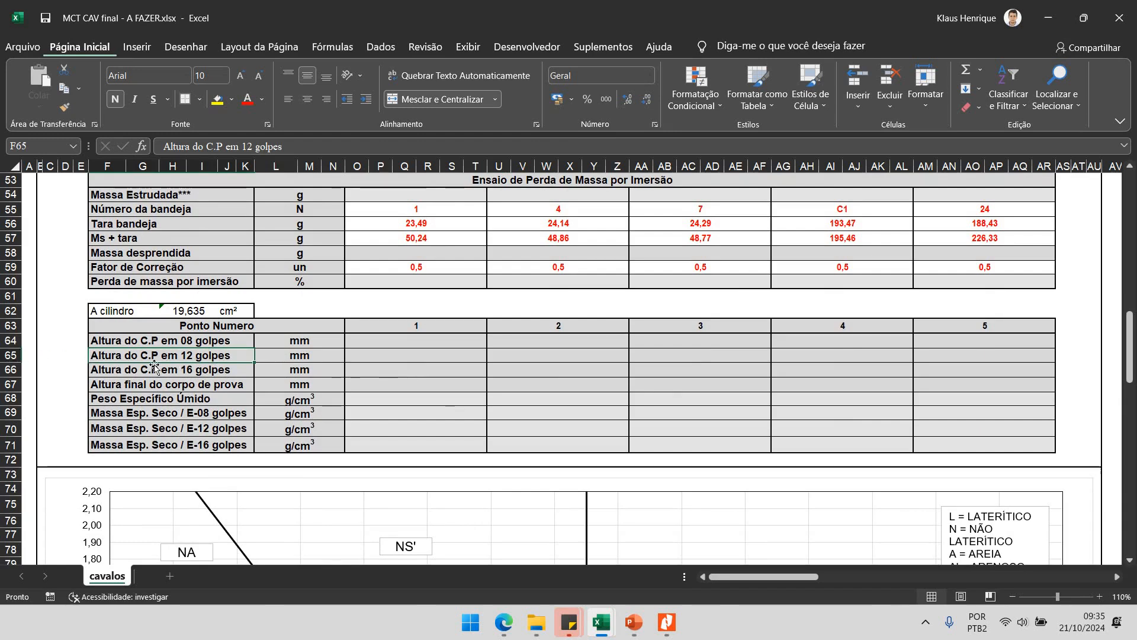
click(11, 355)
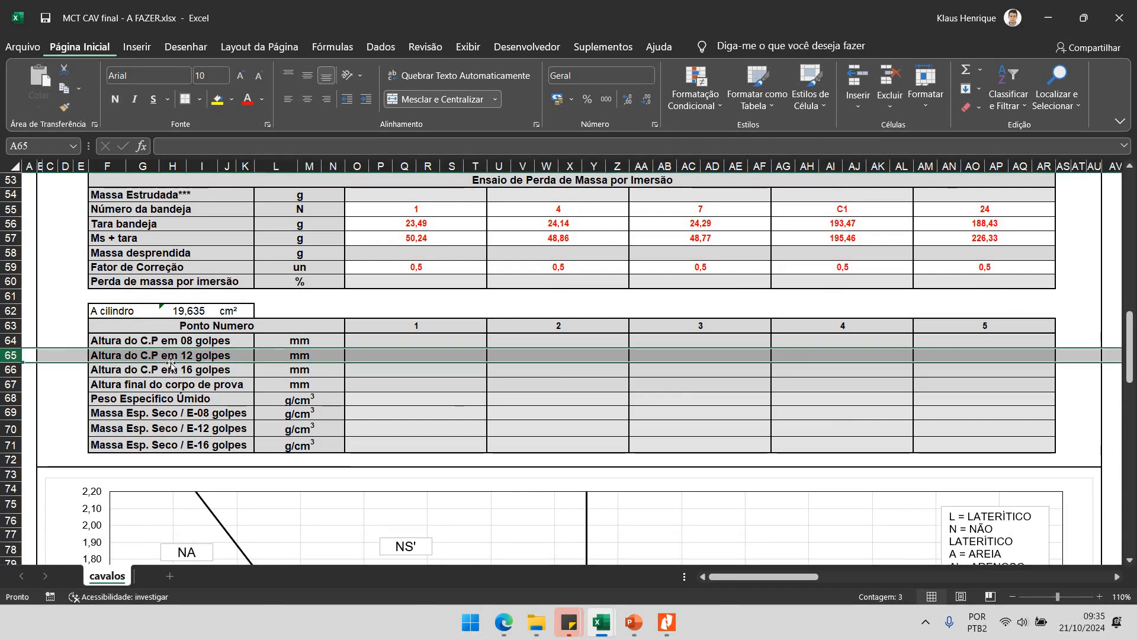
click(10, 428)
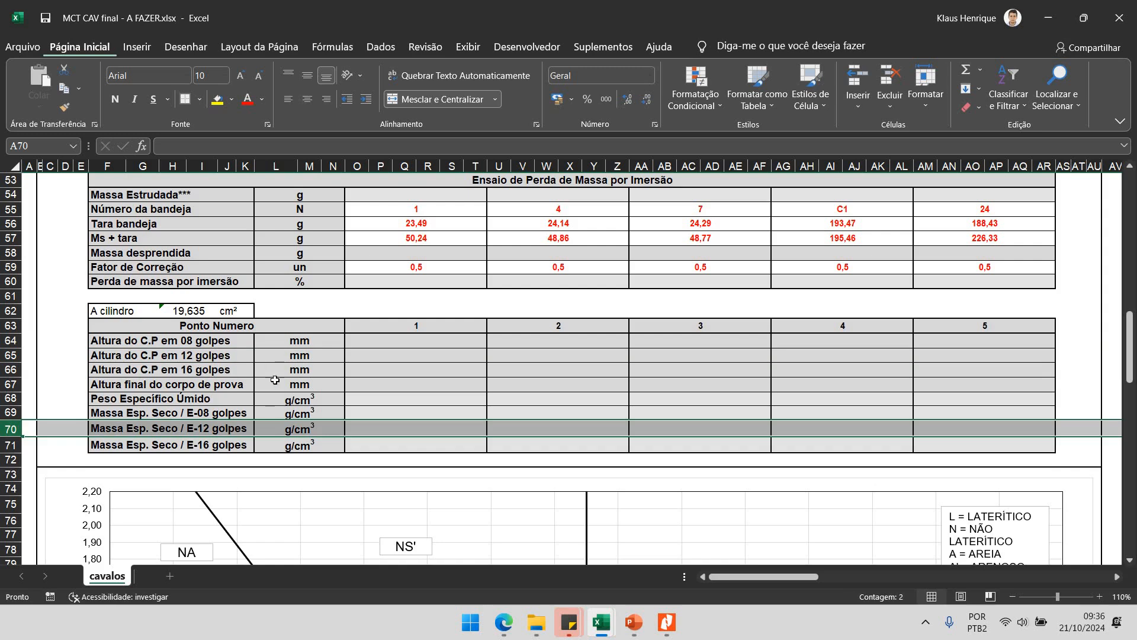
Switch to the PowerPoint slides and highlight the Normal energy in the MCT 12-blow compaction table on slide 39.
click(632, 630)
scroll(768, 366, down, 2)
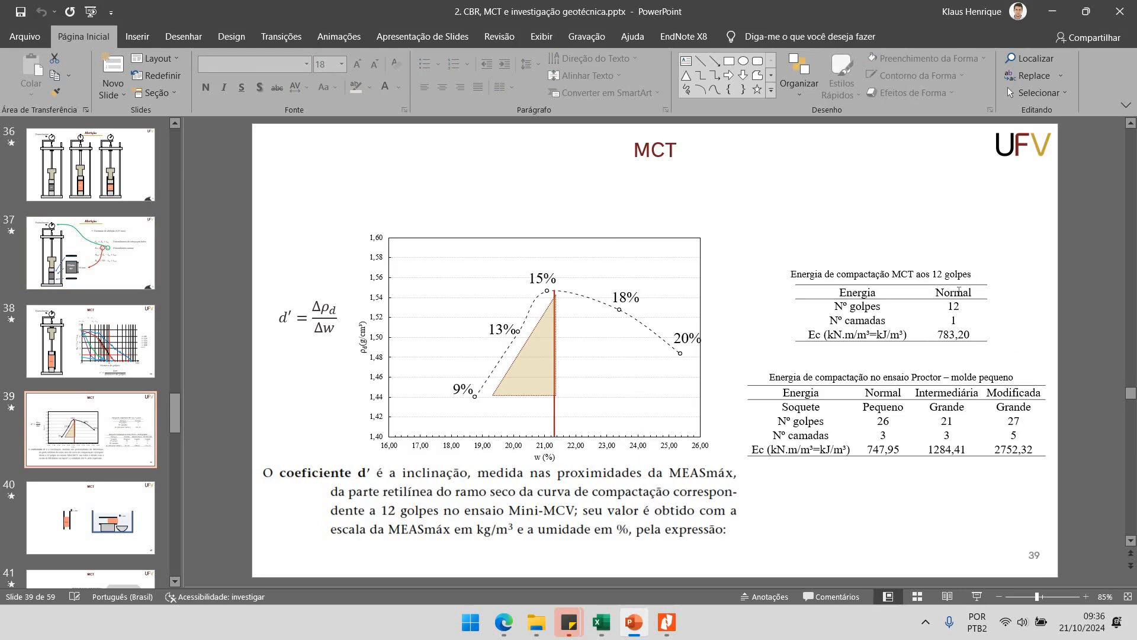
double_click(959, 291)
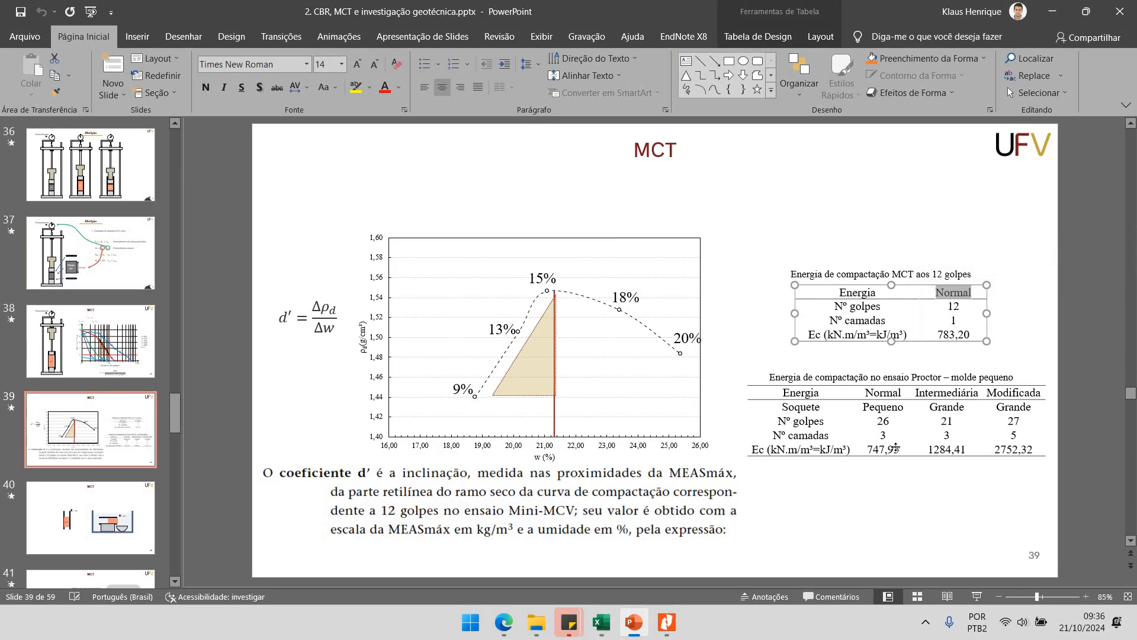
Compare the Normal energy in the small-mould Proctor table with the 12-blow MCT compaction energy on slide 39.
click(882, 459)
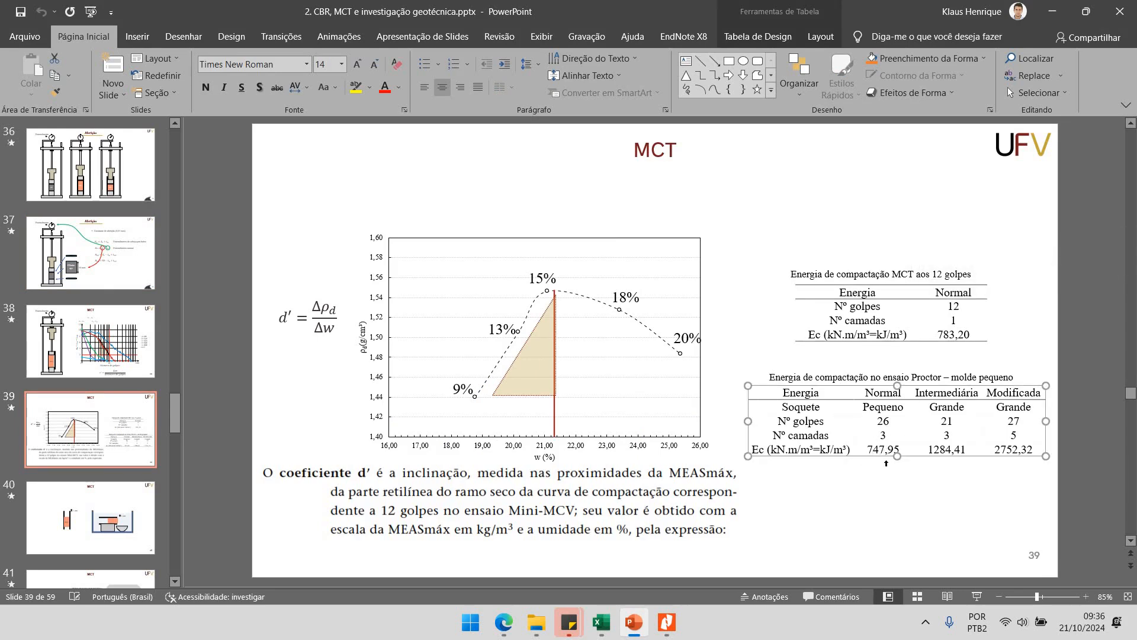
drag(942, 335, 1004, 348)
click(1030, 352)
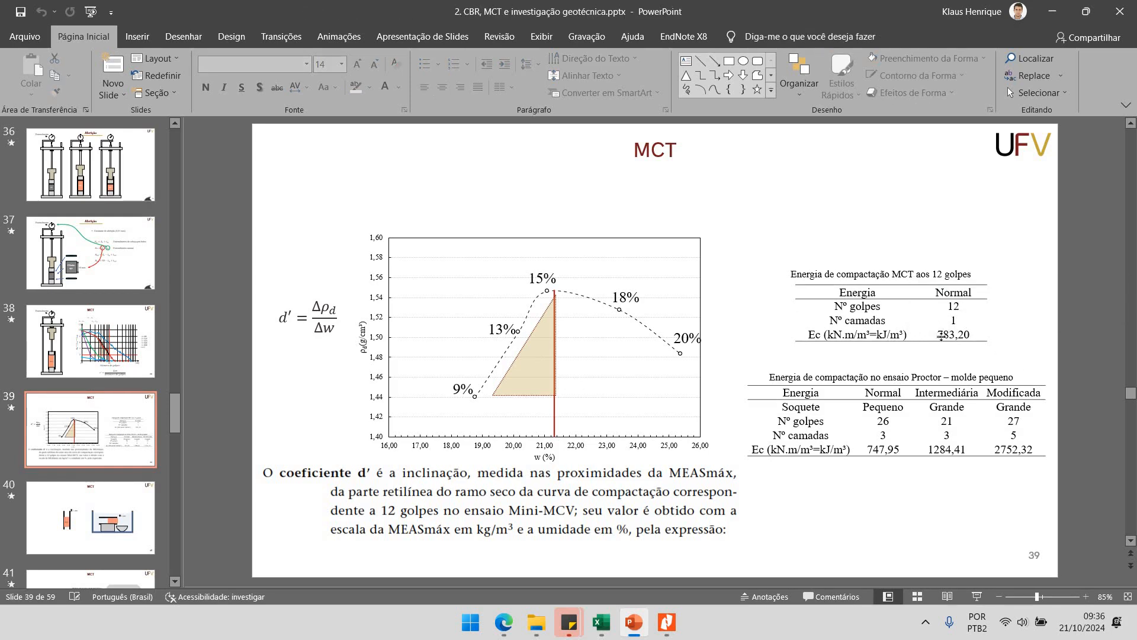
double_click(941, 335)
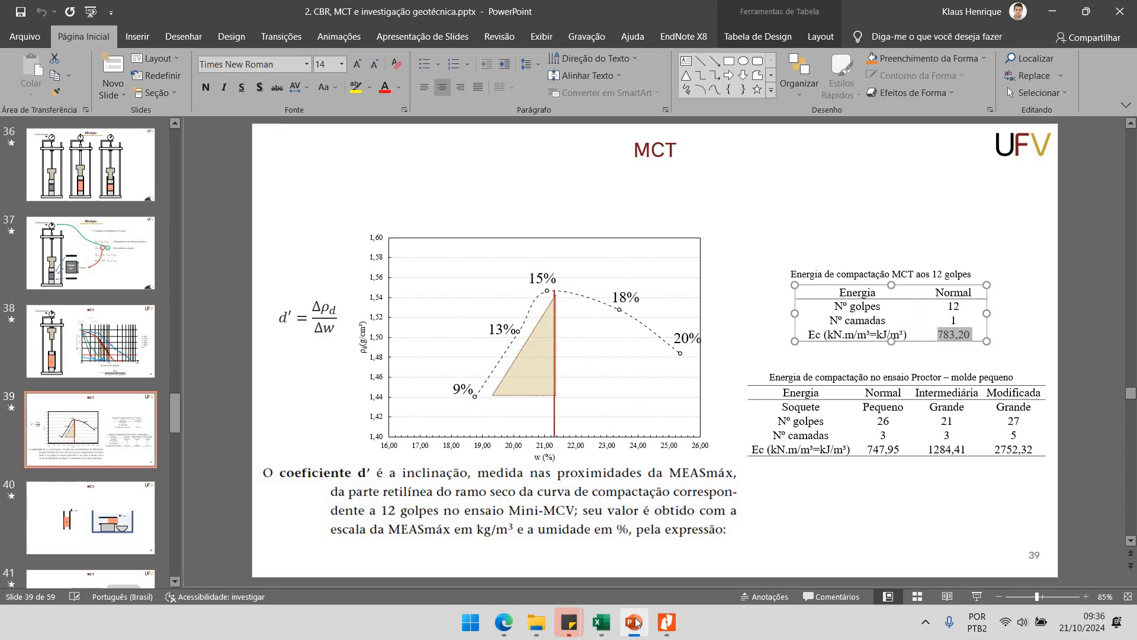
Switch to the A FAZER workbook in Excel, set point 1's 12-blow specimen height in O65 to =S28 and fill it across points 2 to 5.
click(601, 623)
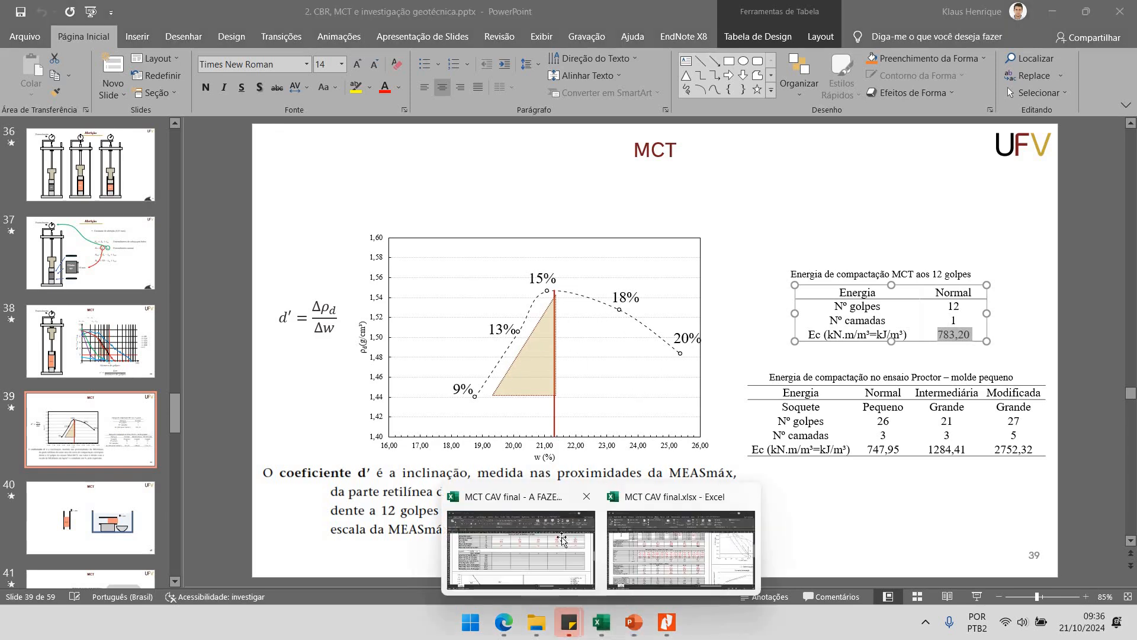
click(566, 542)
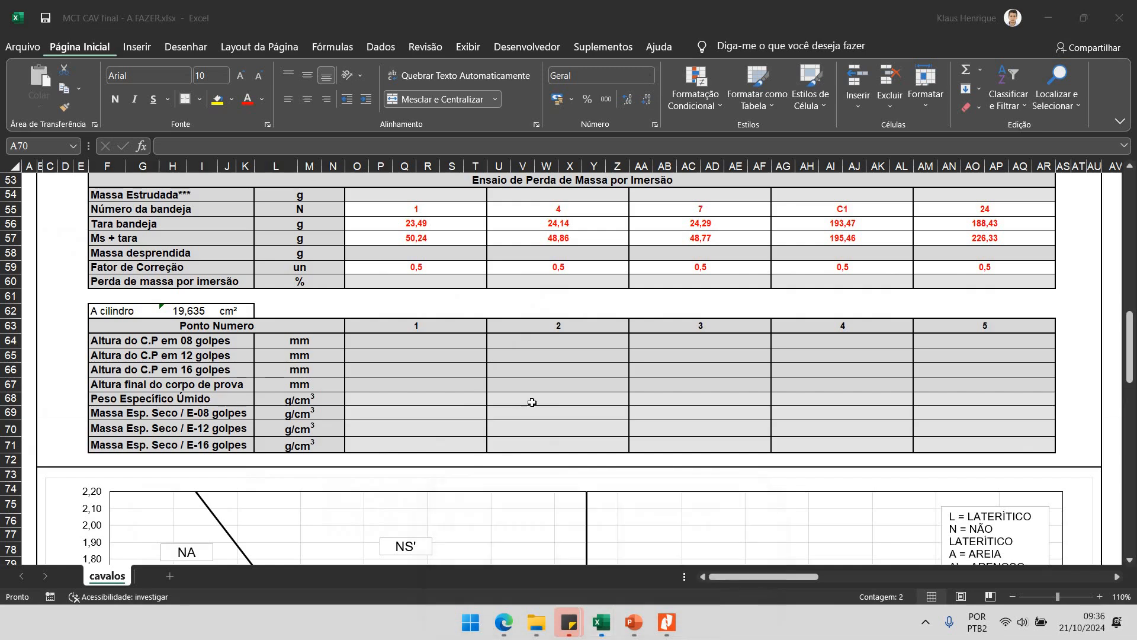
click(243, 366)
click(238, 356)
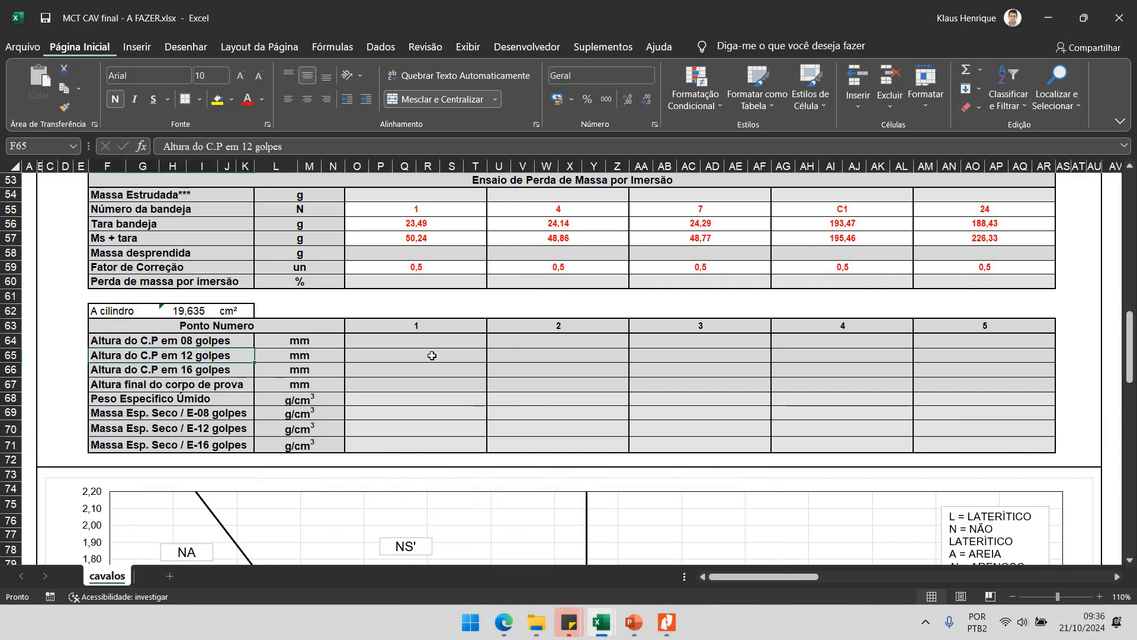
click(411, 353)
text(=)
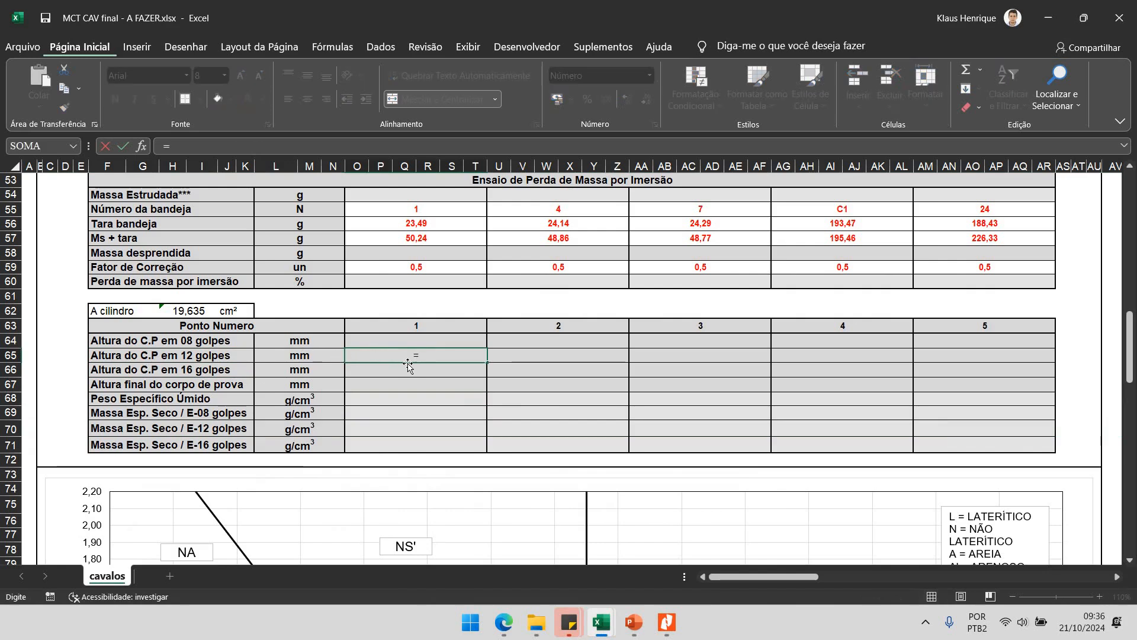
scroll(385, 371, up, 13)
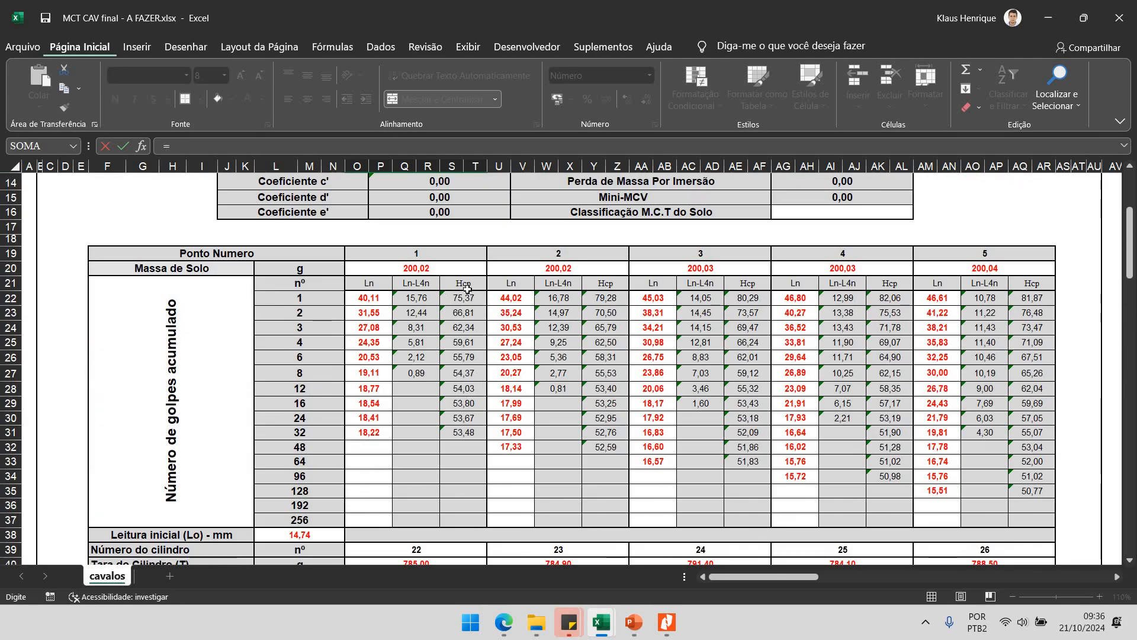
click(464, 389)
key(ctrl+Return)
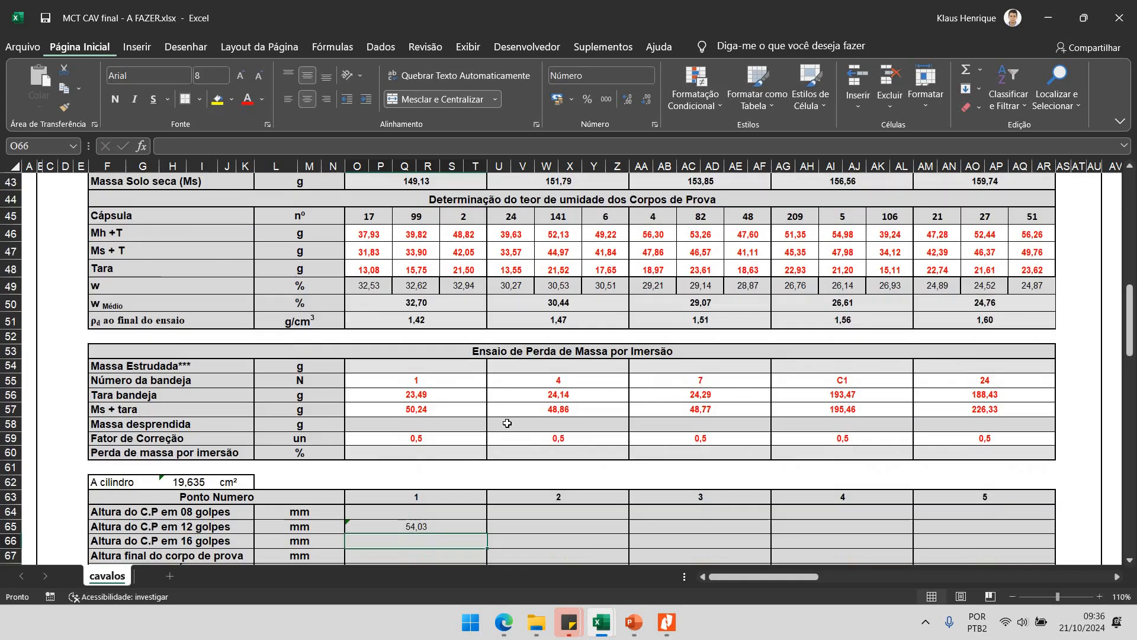
scroll(485, 456, down, 2)
drag(488, 481, 924, 475)
Check point 4's 12-blow height reference in AG65 against the 12-blow row of the Hcp table.
double_click(864, 474)
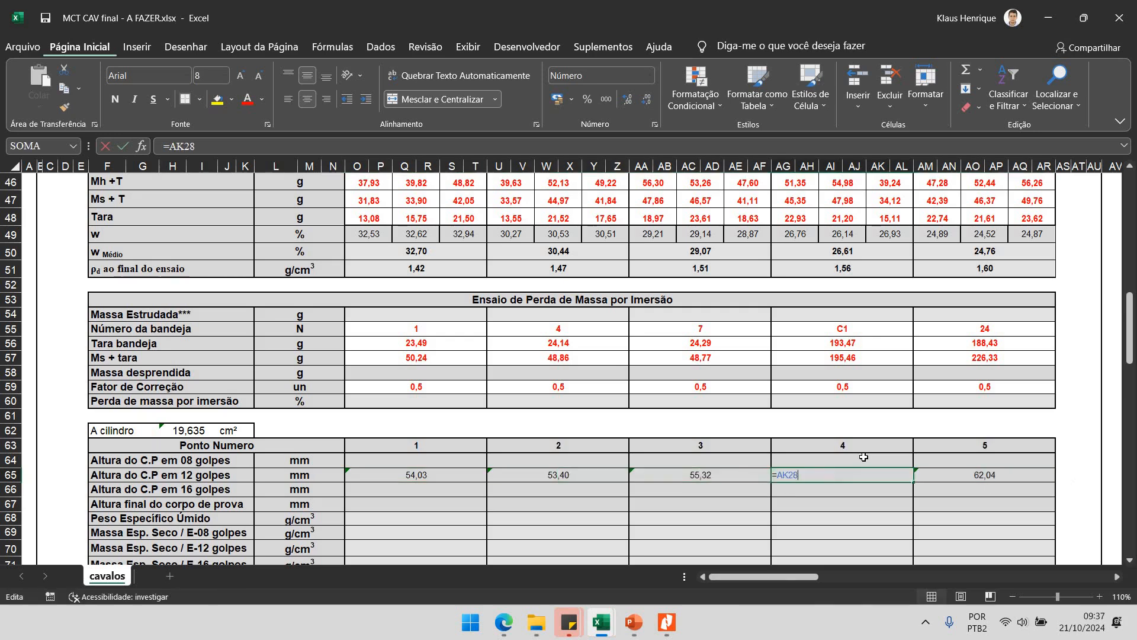
scroll(876, 415, up, 10)
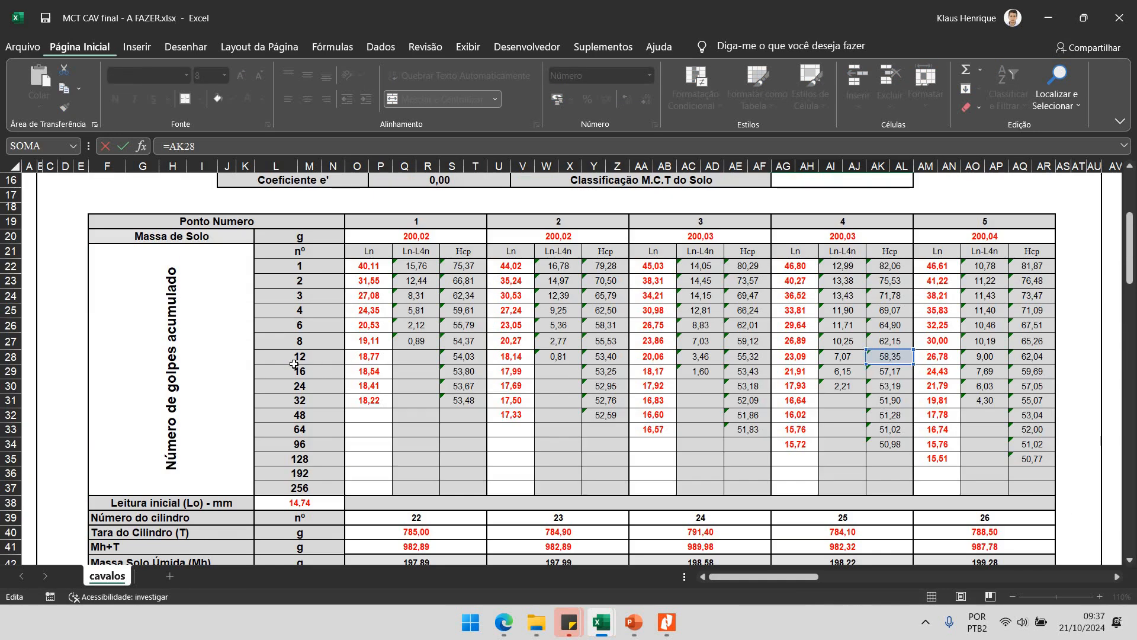
scroll(593, 331, down, 13)
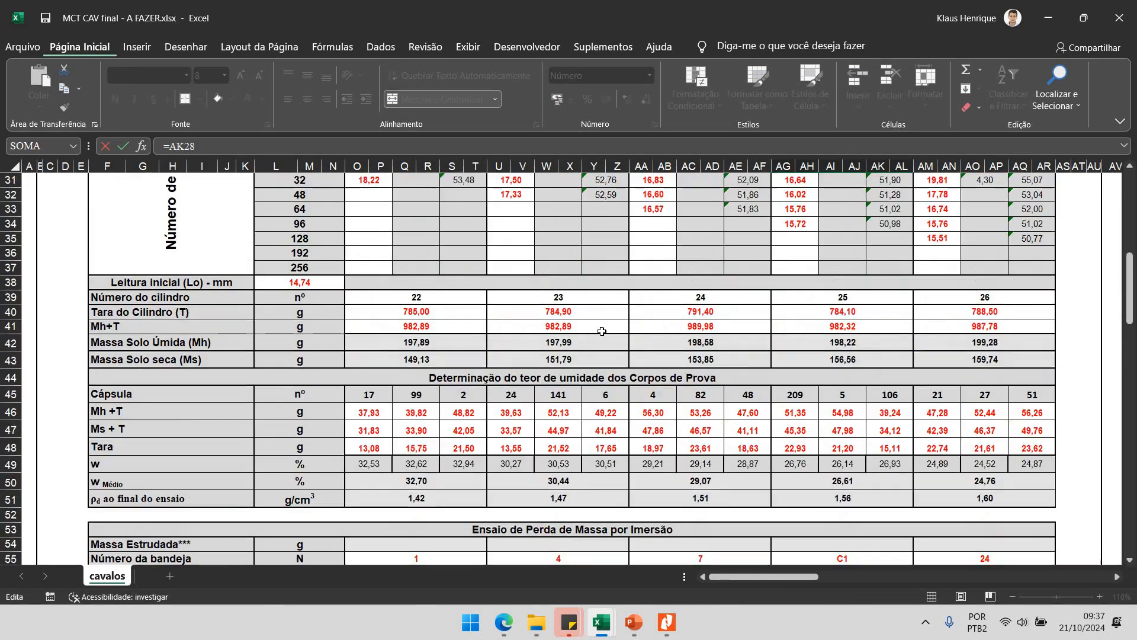
key(Return)
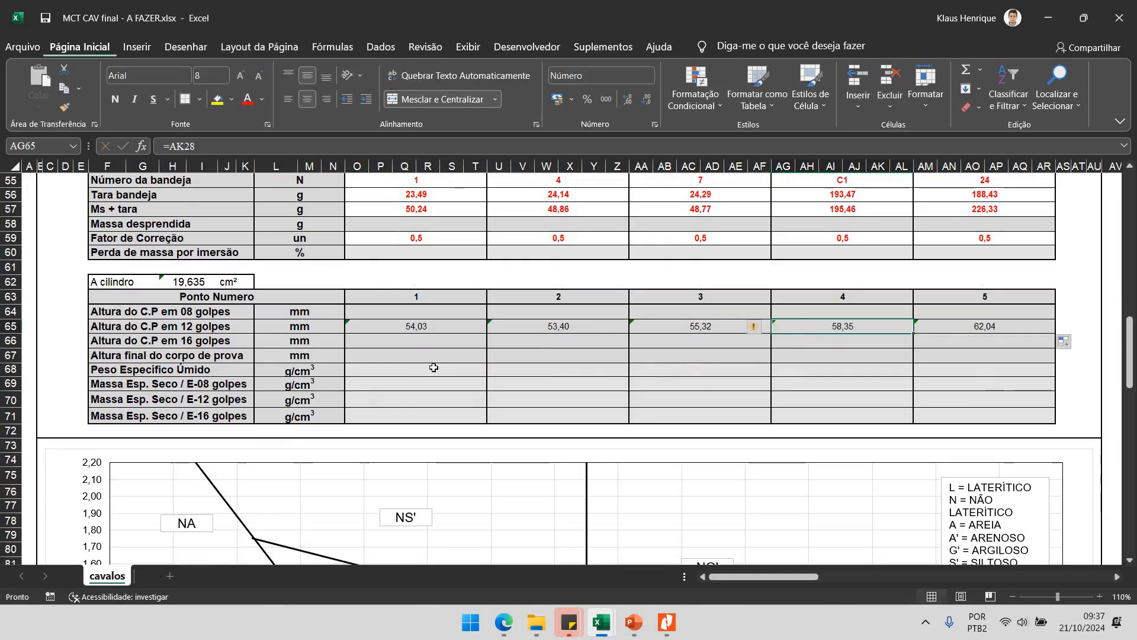
Review the 12-blow specimen heights in row 65, the mean moisture contents in row 50 and the 12-blow dry density row 70.
click(374, 367)
drag(416, 325, 952, 325)
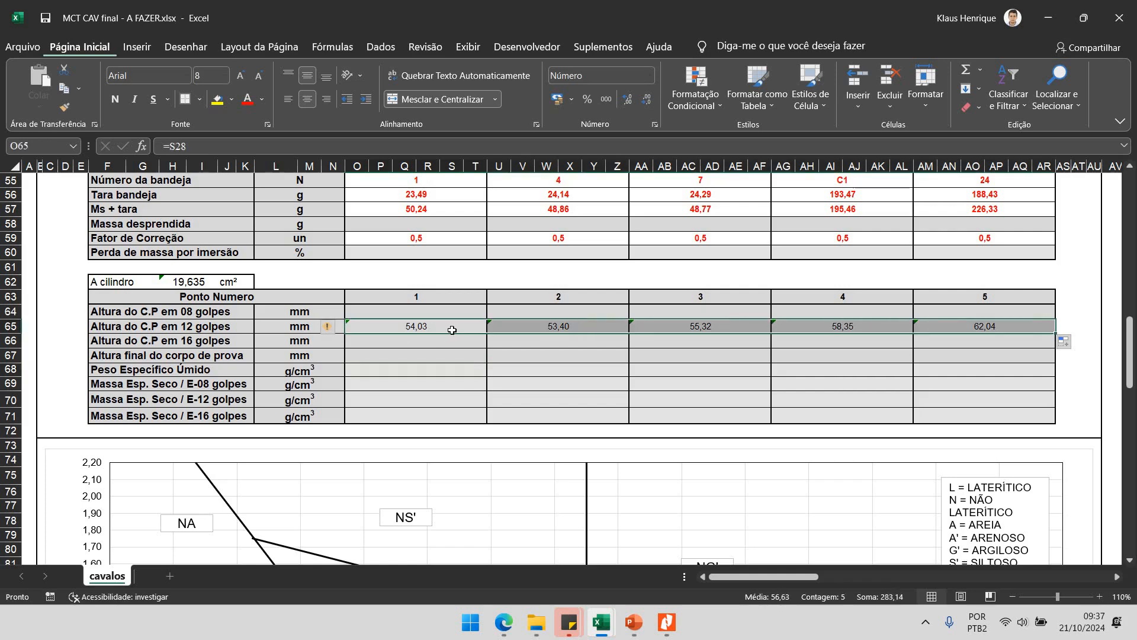
drag(156, 395, 1048, 398)
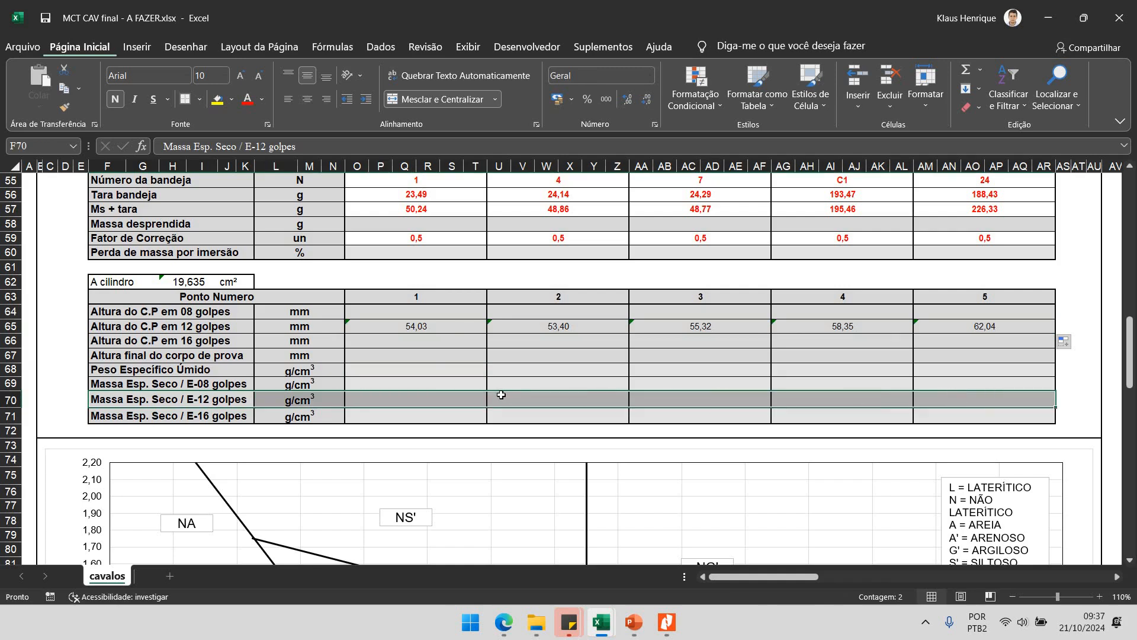
scroll(519, 383, up, 3)
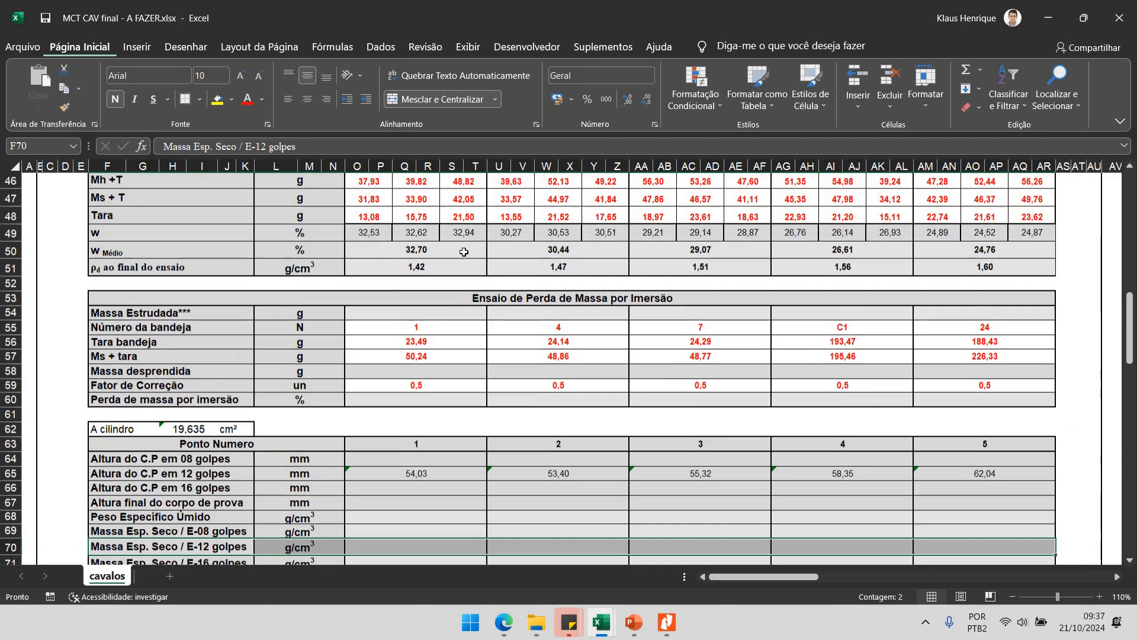
drag(461, 251, 997, 251)
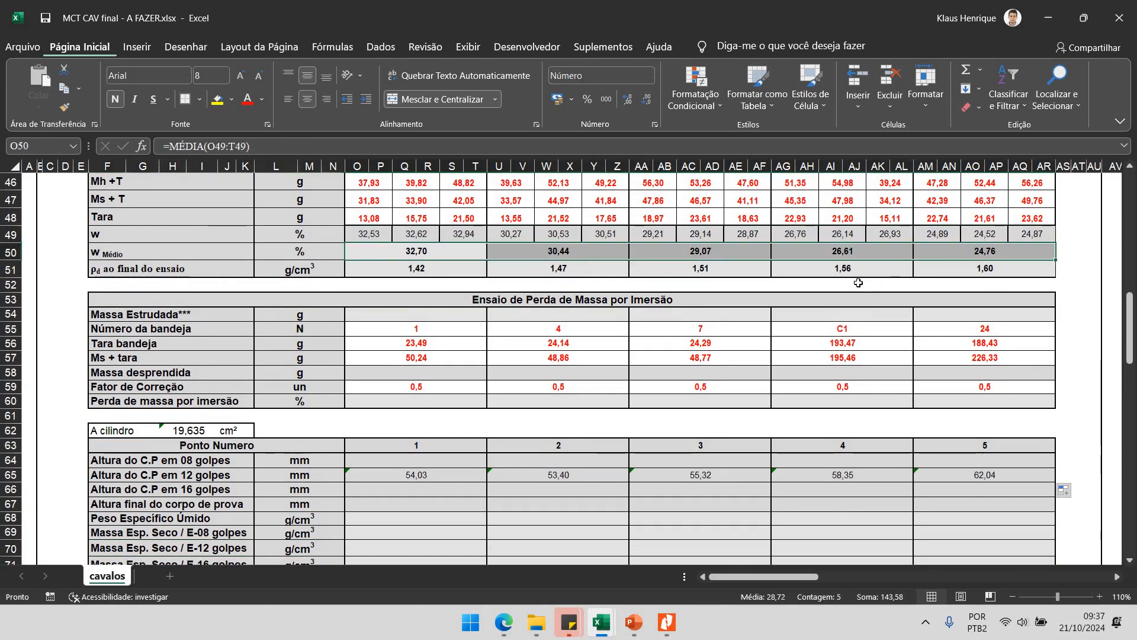
scroll(393, 352, down, 4)
drag(234, 356, 999, 356)
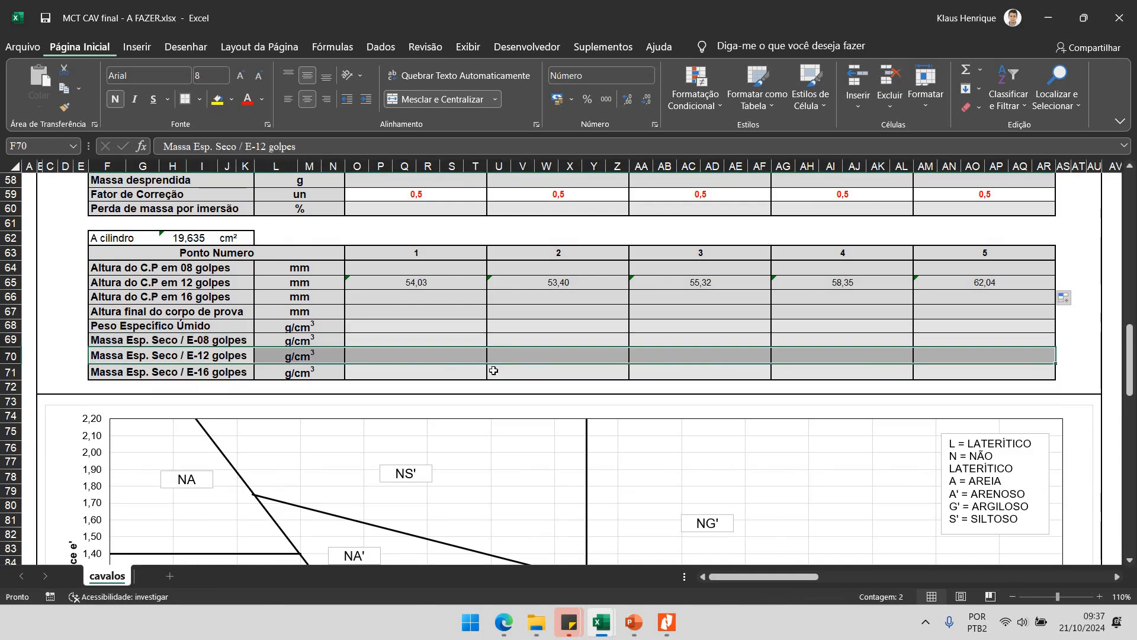
Begin point 1's 12-blow dry density formula in O70 as =O43/($H$62, dividing the dry soil mass by the fixed cylinder area.
click(441, 360)
scroll(533, 359, up, 2)
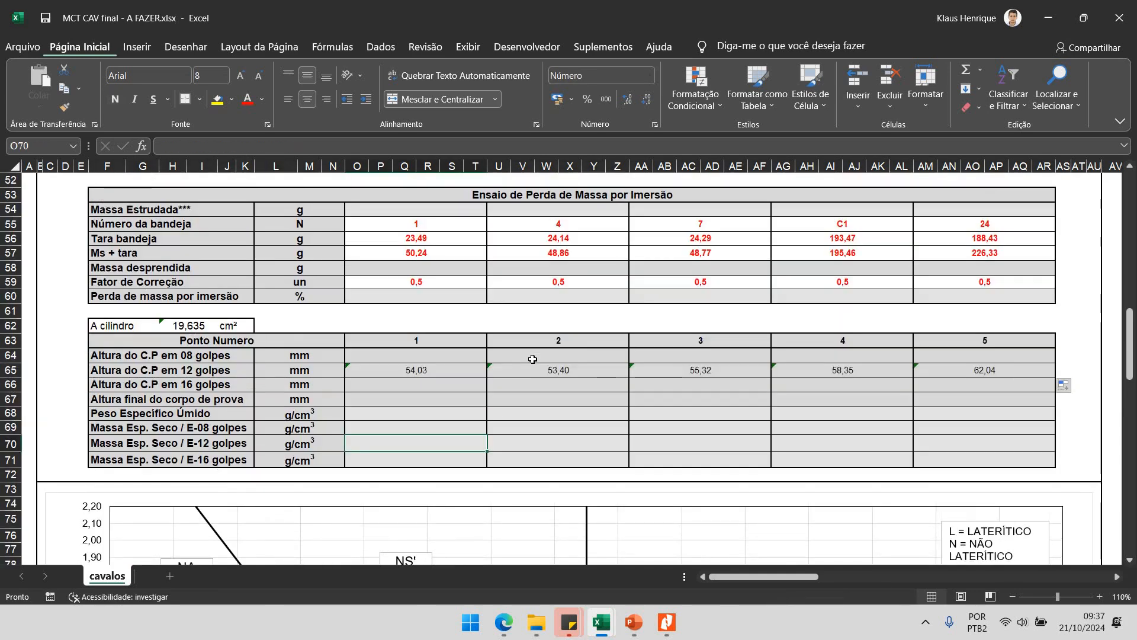
text(=)
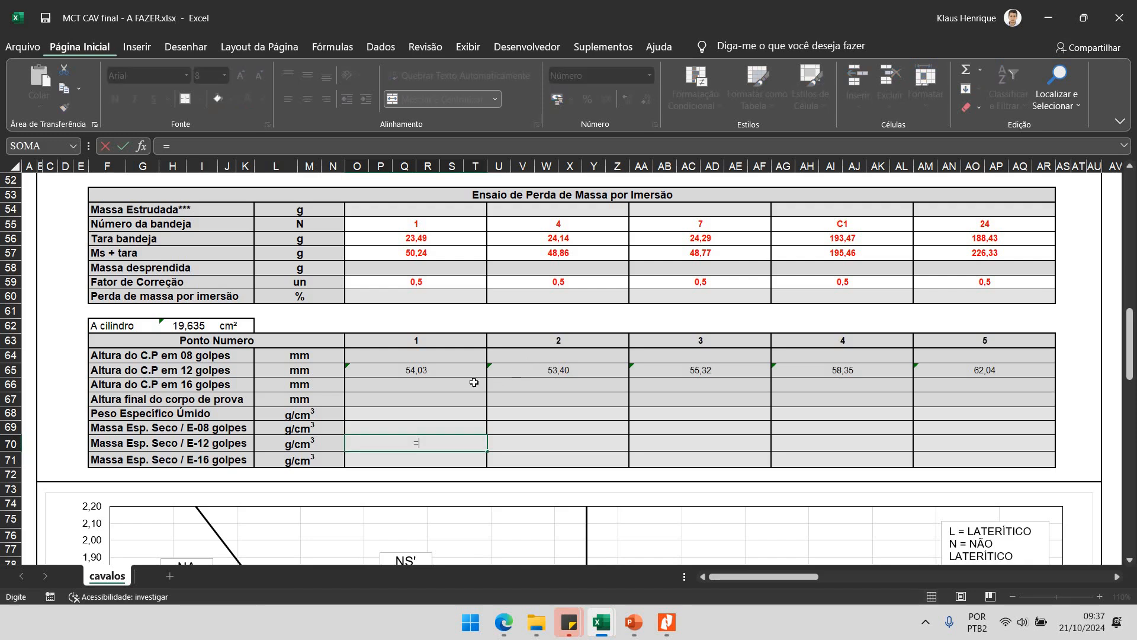
scroll(474, 375, up, 6)
click(474, 316)
scroll(513, 351, down, 4)
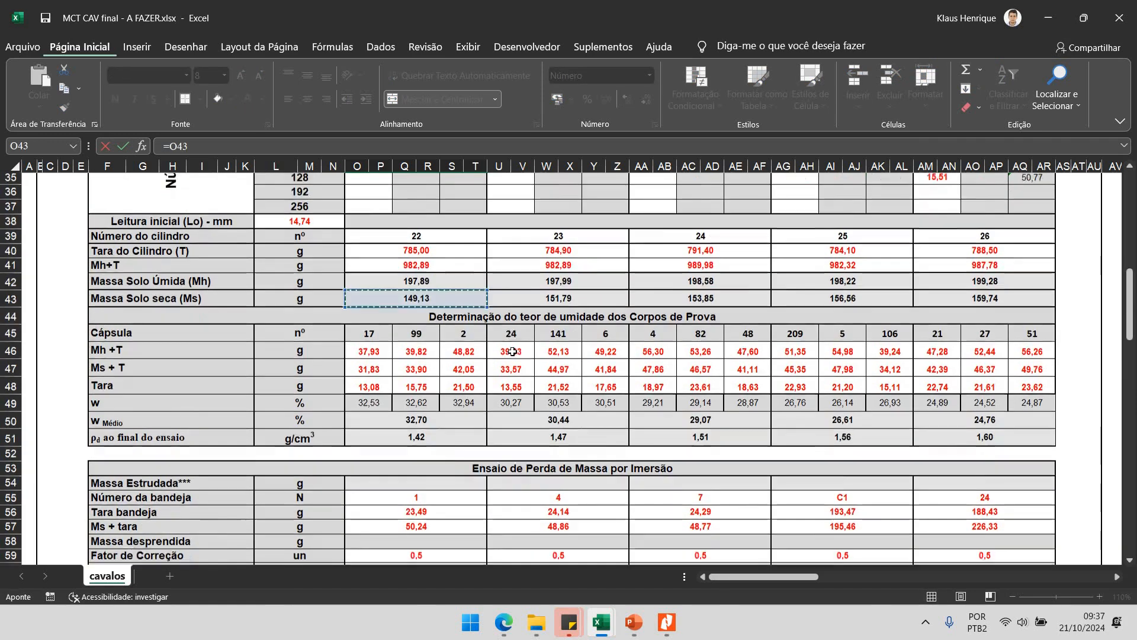
text(/()
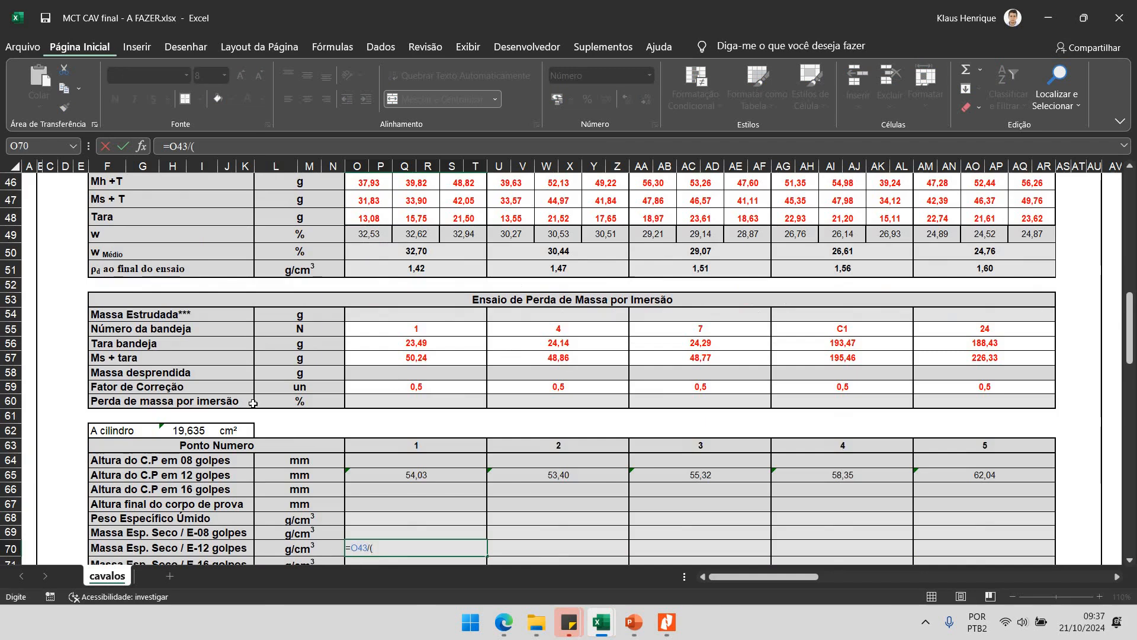
scroll(253, 403, down, 1)
click(189, 379)
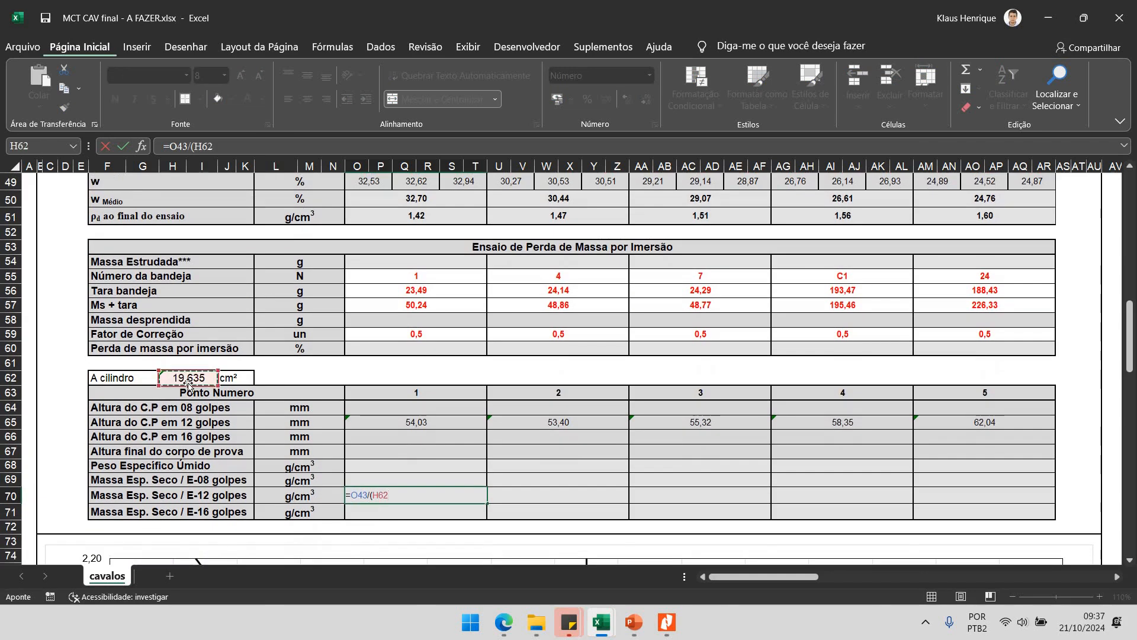
key(F4)
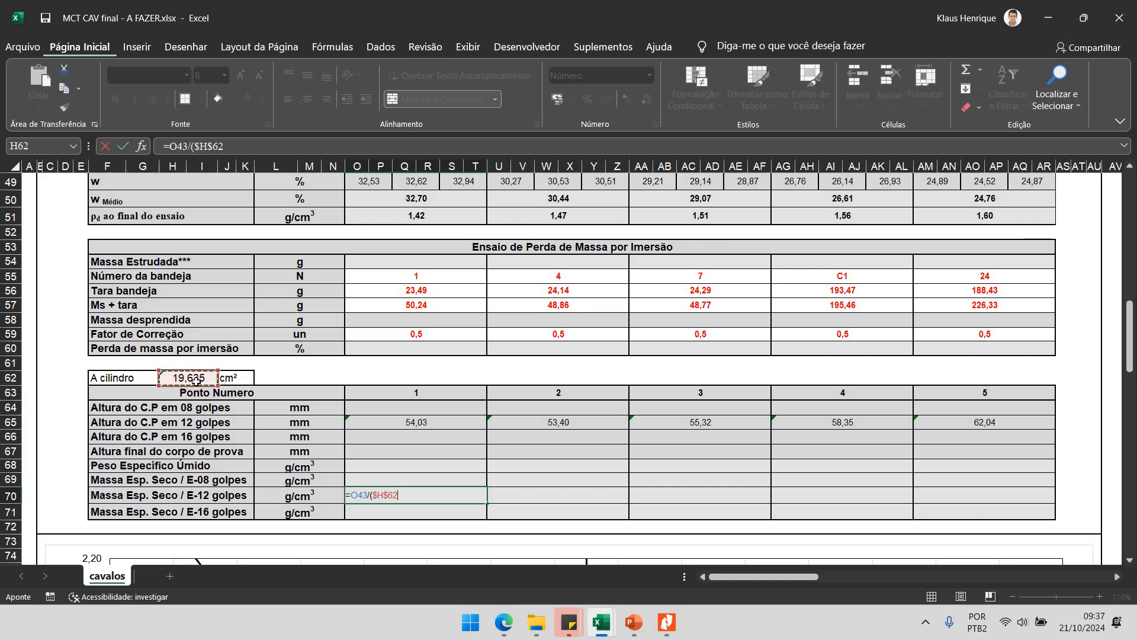
Complete O70 as =O43/($H$62*O65/10) and fill the 12-blow dry density formula across points 2 to 5.
text(*)
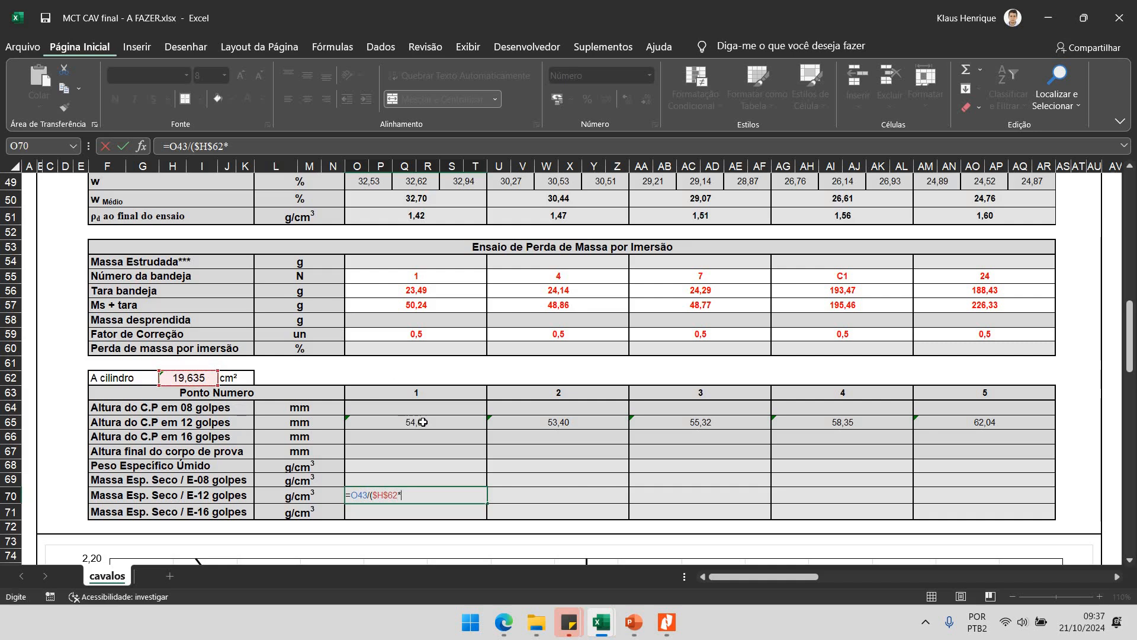
click(442, 424)
text(/10)
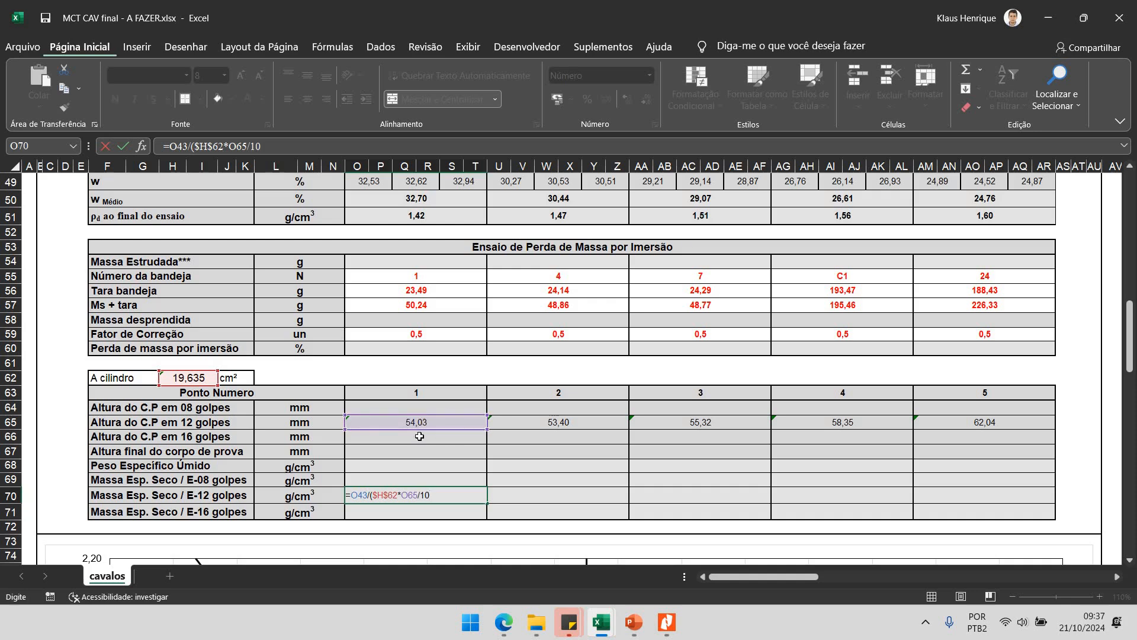
text())
key(ctrl+Return)
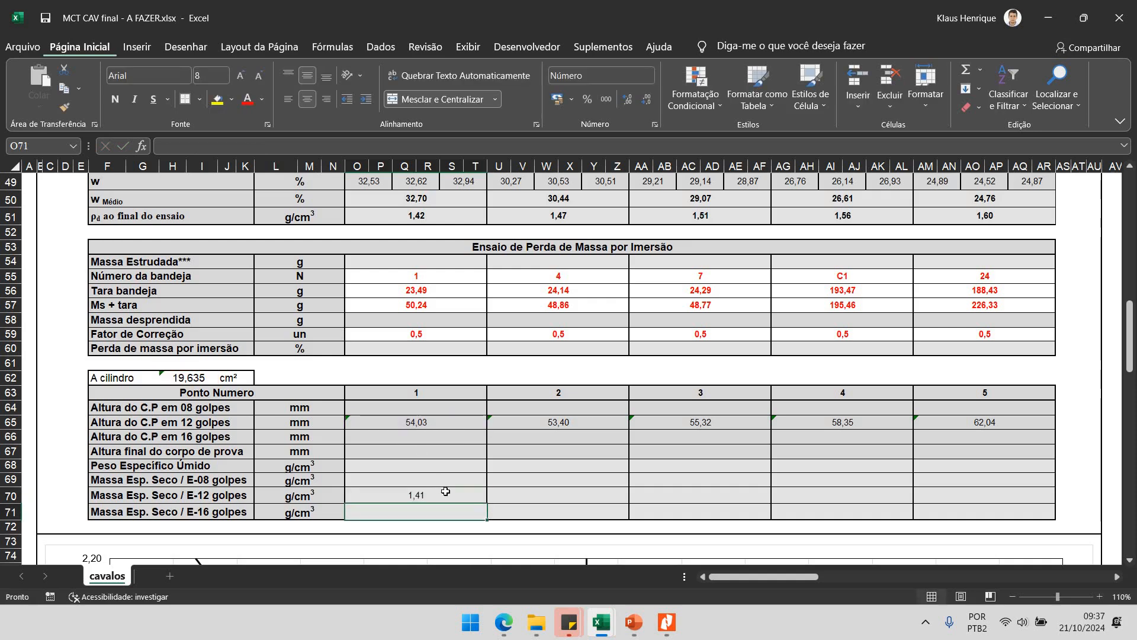
drag(775, 497, 1043, 497)
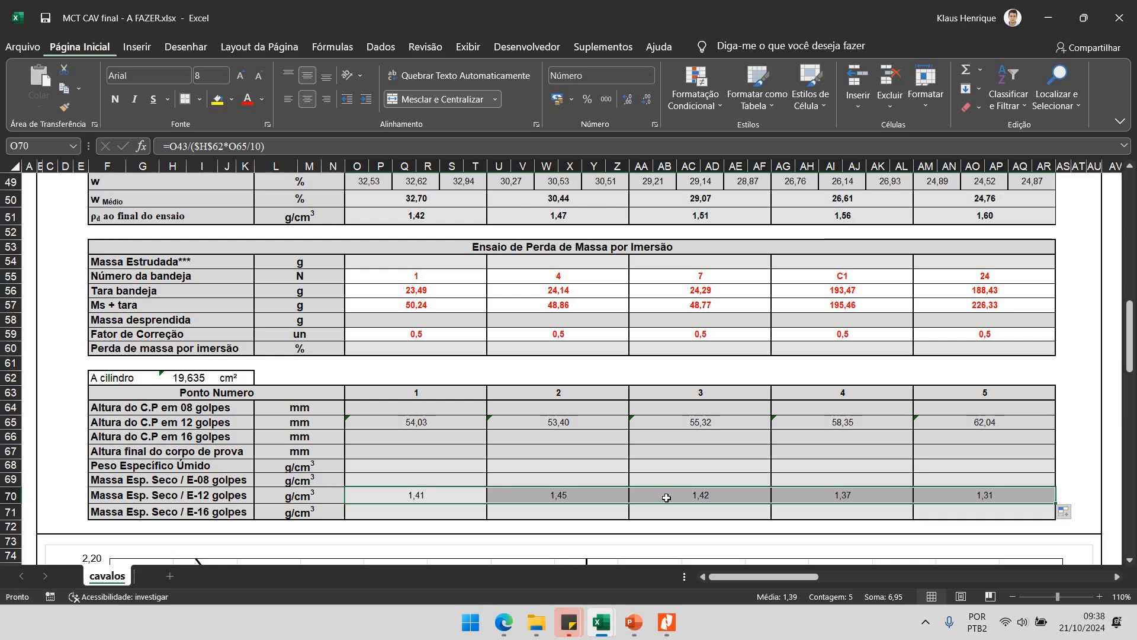
Examine the immersion mass loss section in rows 53 to 60 for all five points, focusing on the extruded mass row.
scroll(589, 472, up, 1)
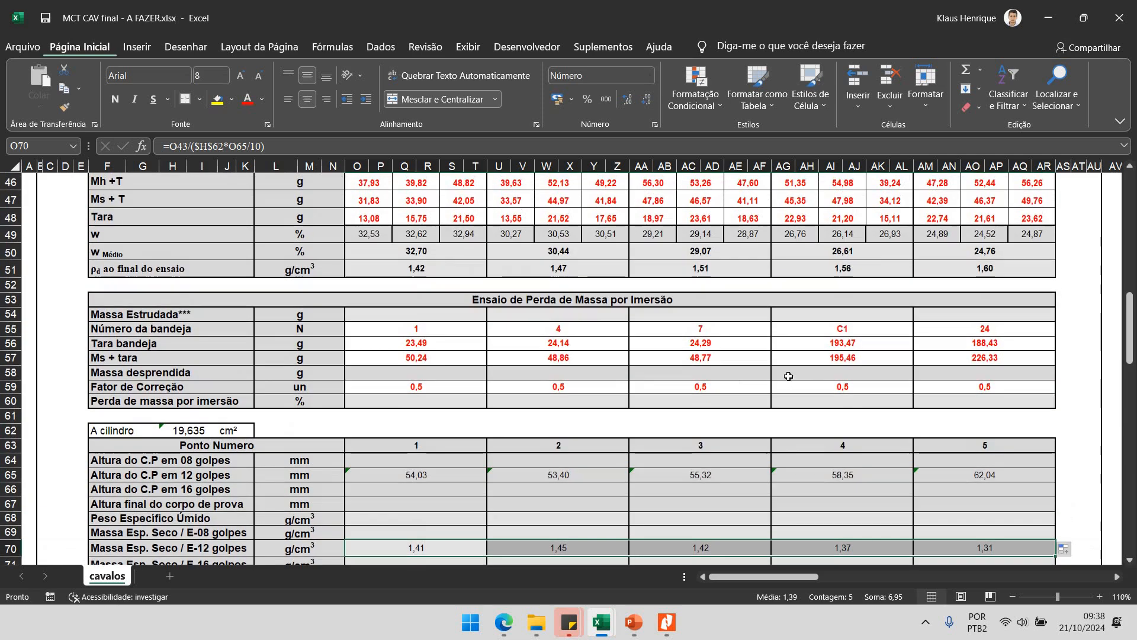
click(431, 319)
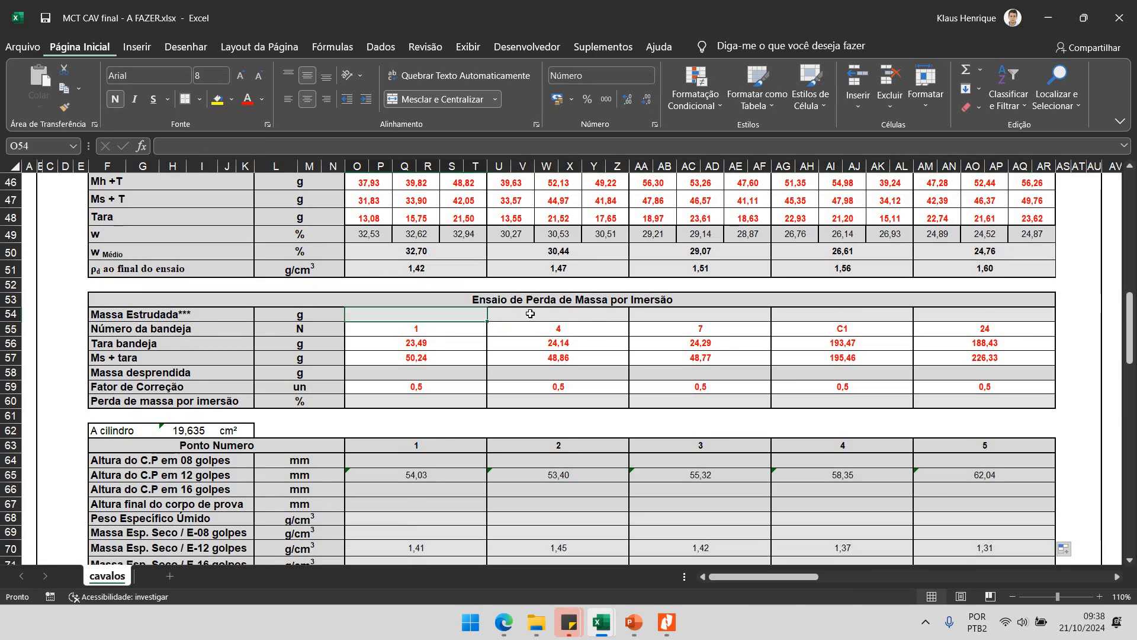
drag(545, 320, 543, 403)
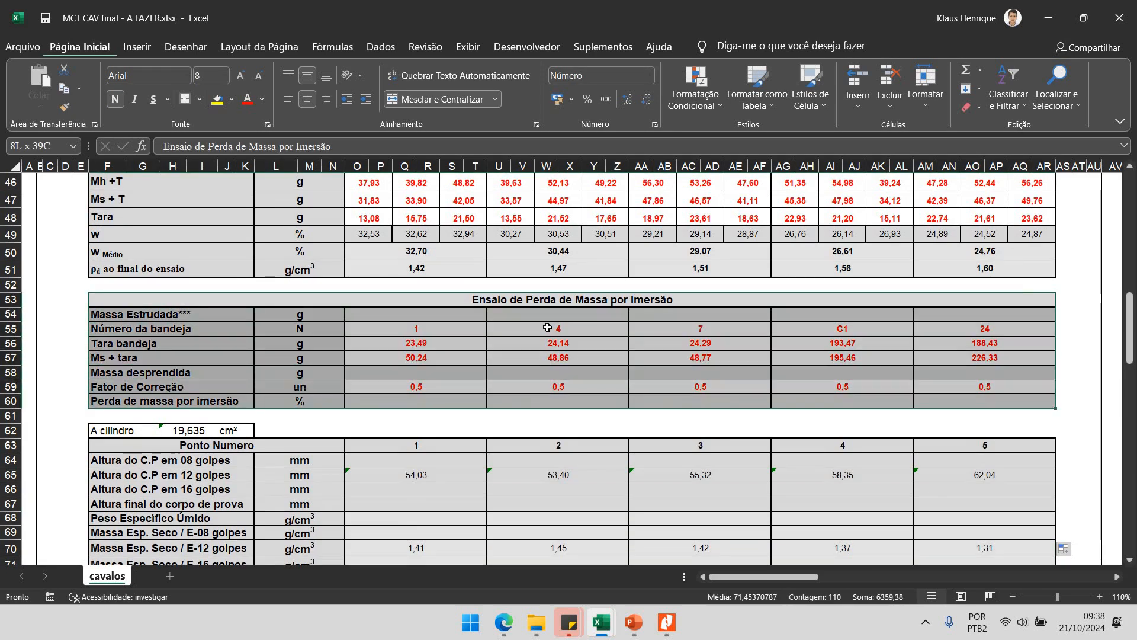
drag(440, 316, 444, 408)
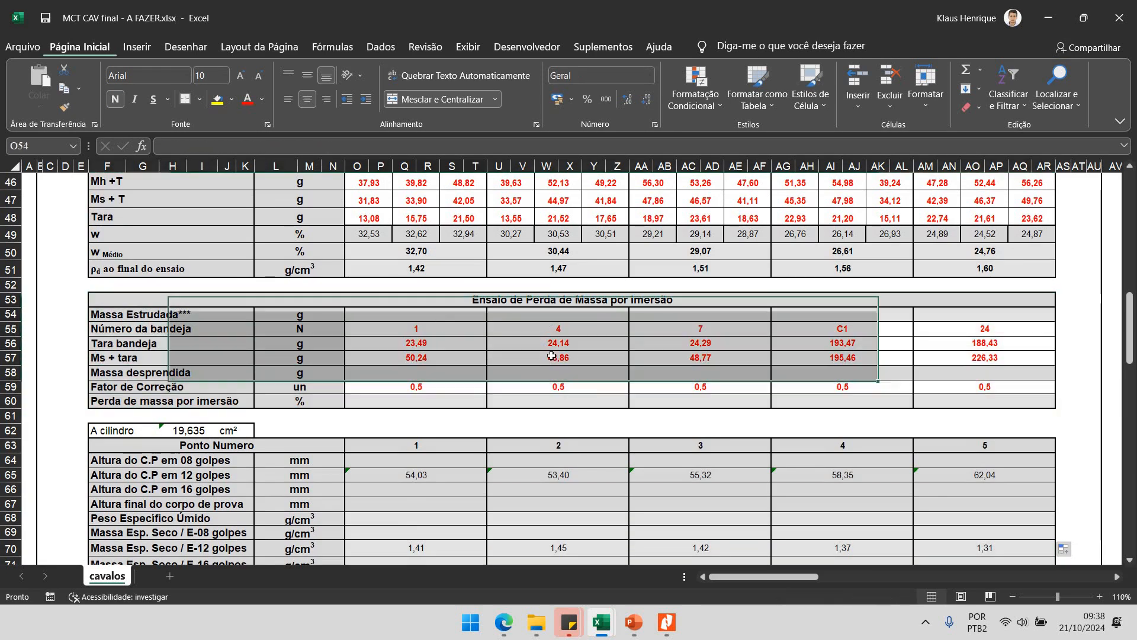
drag(569, 329, 596, 410)
drag(921, 295, 937, 371)
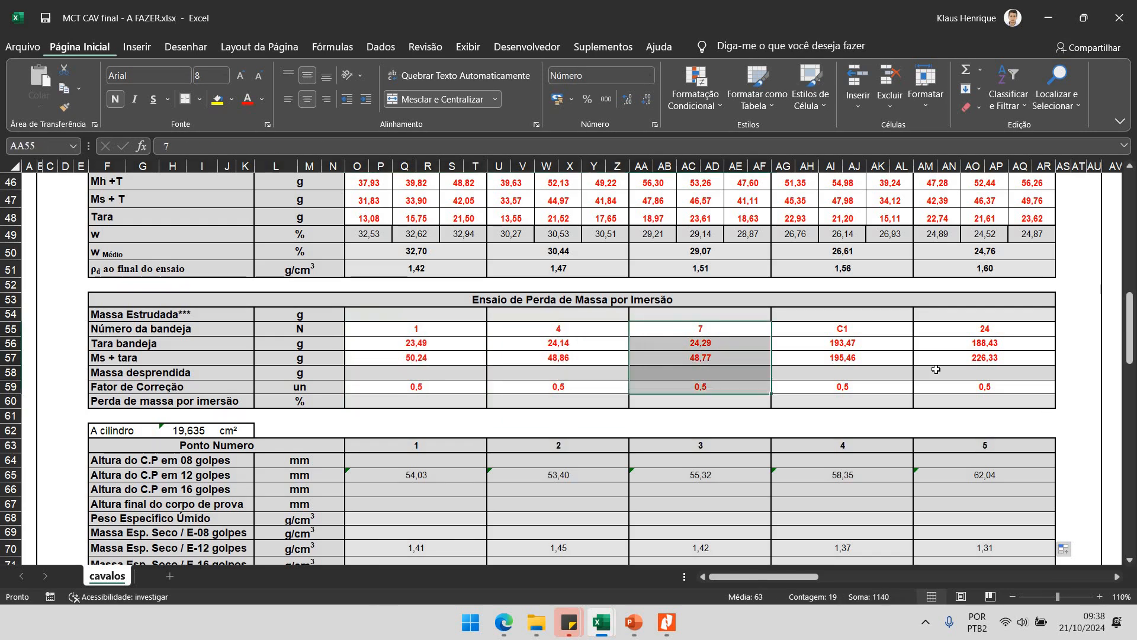
click(632, 359)
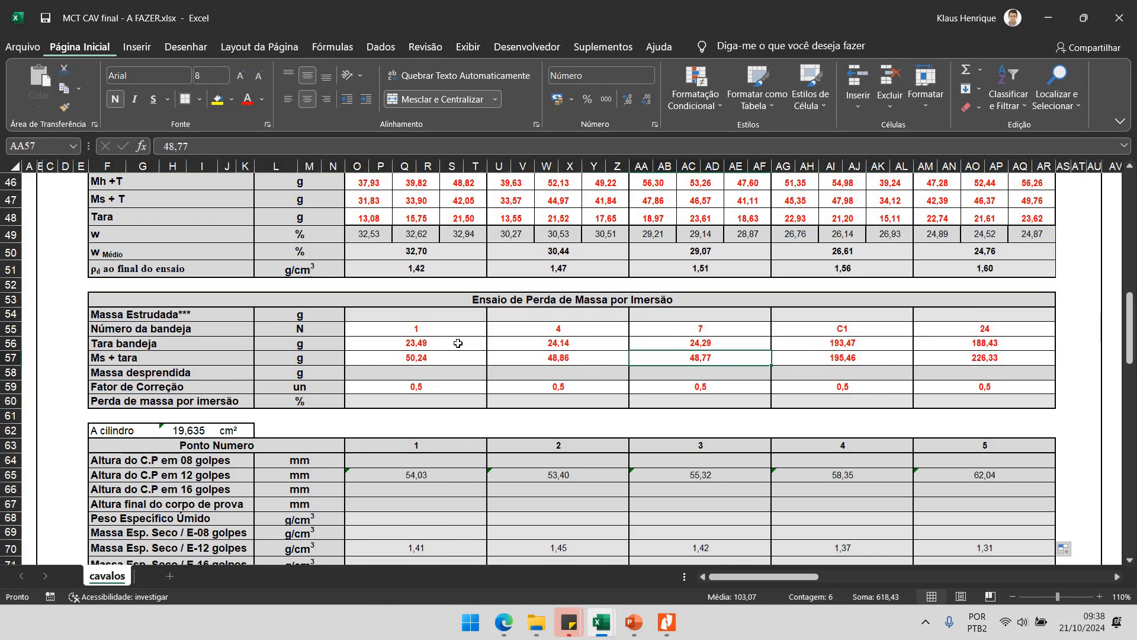
click(351, 325)
click(159, 317)
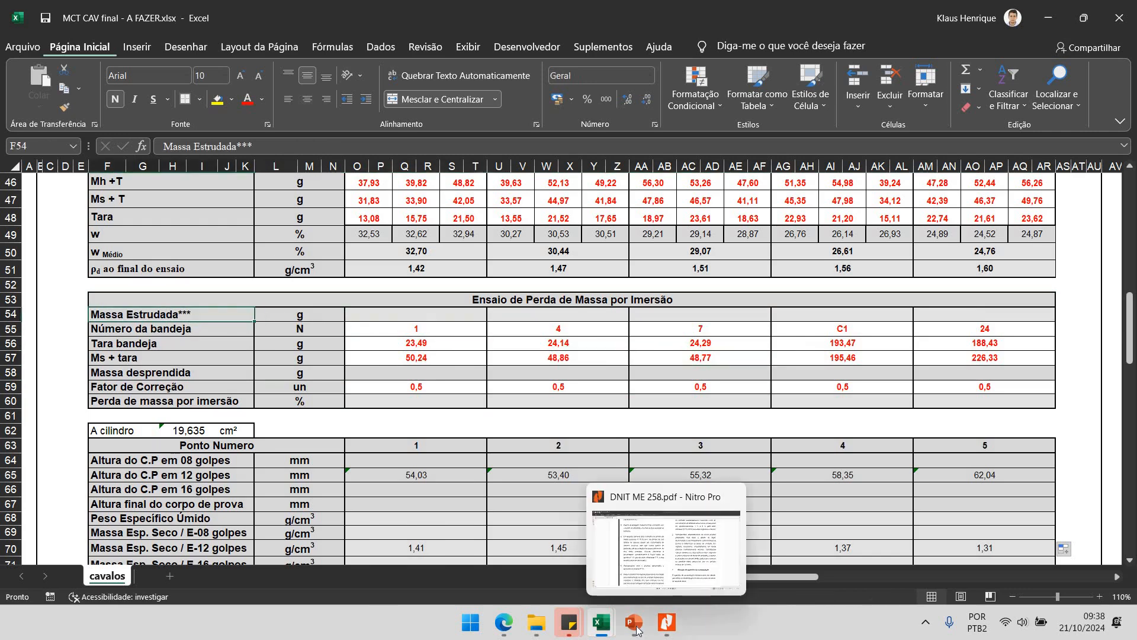
Switch to the PowerPoint slides, go to the immersion test diagram on slide 40 and start the slide show from there.
mouse_move(636, 628)
click(601, 529)
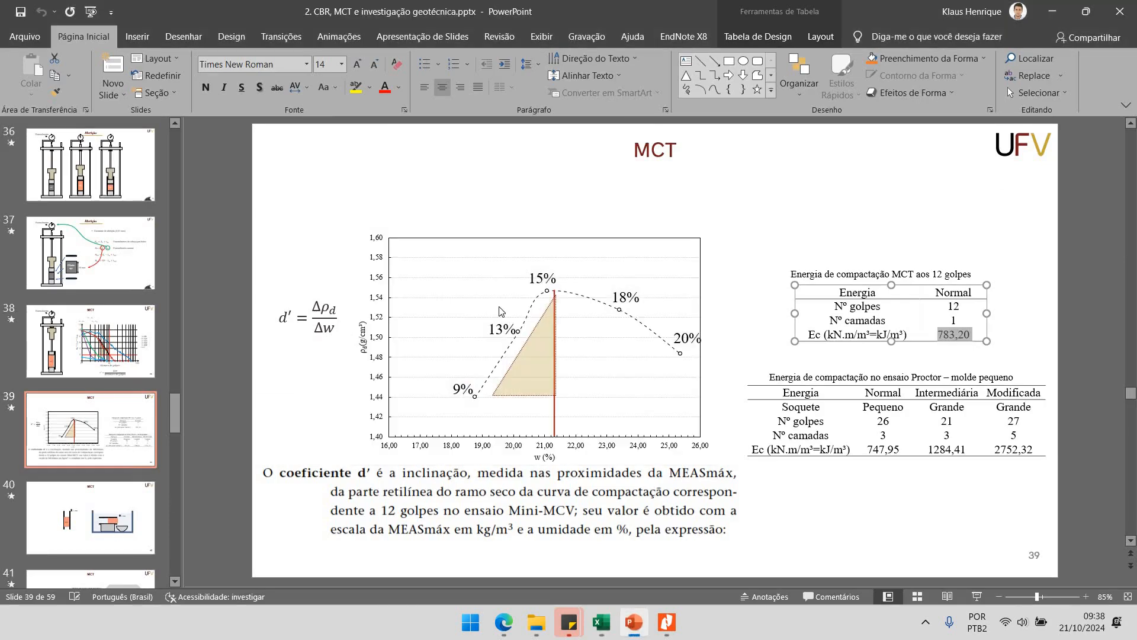
key(Page_Down)
click(980, 598)
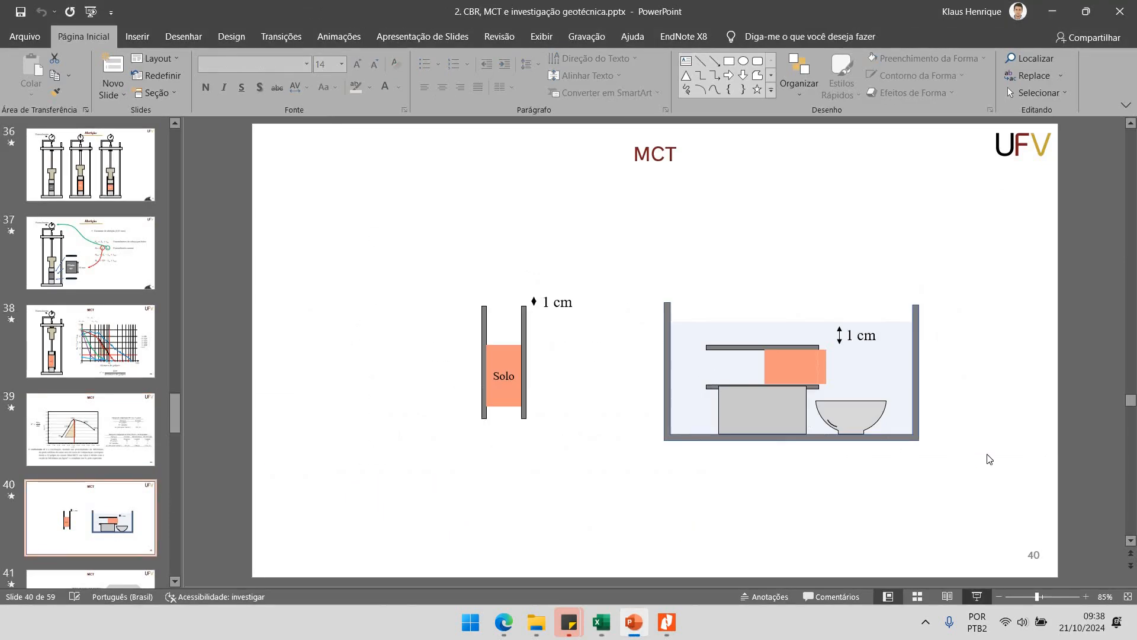